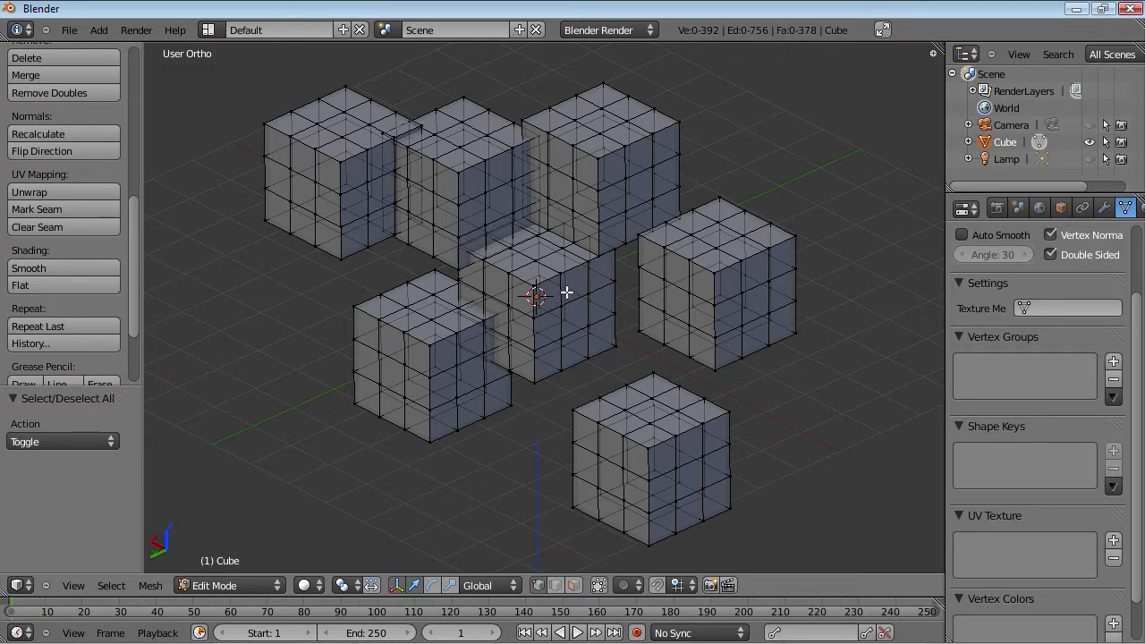
- Bring up the Separate options for the cube mesh and look at the cubes in Object Mode with the alternate viewport shading
scroll(566, 292, up, 1)
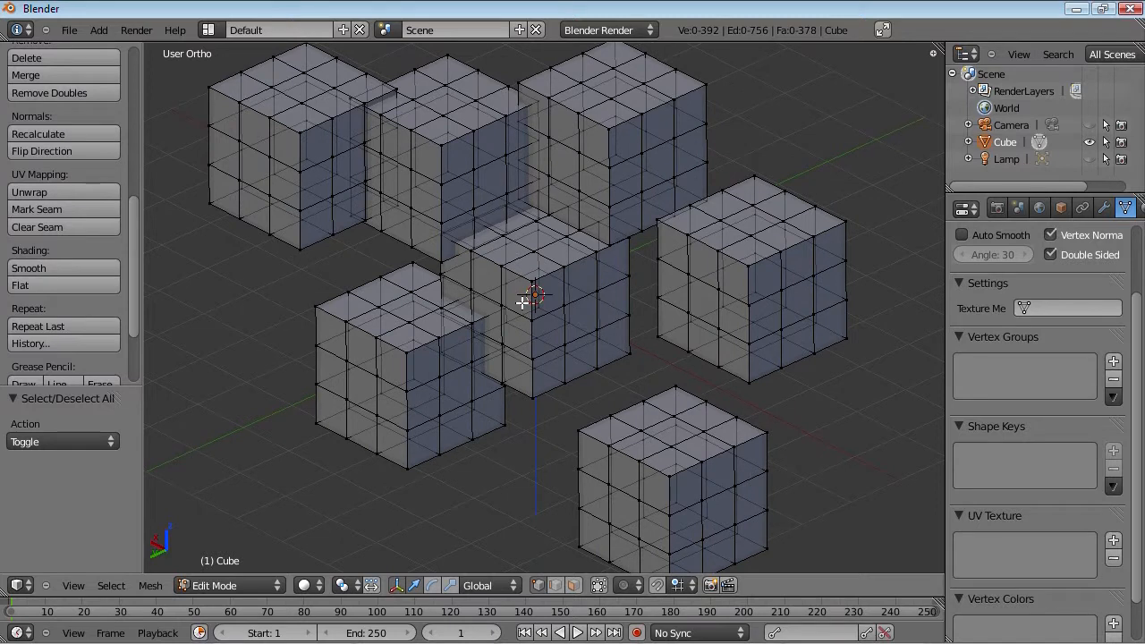
key(p)
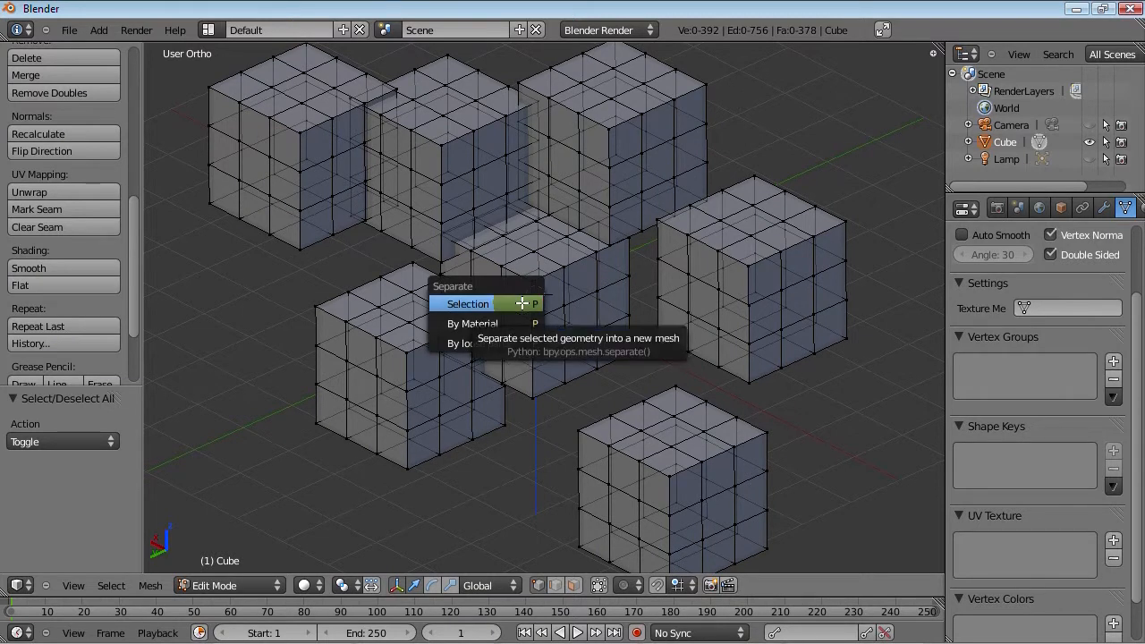
key(Tab)
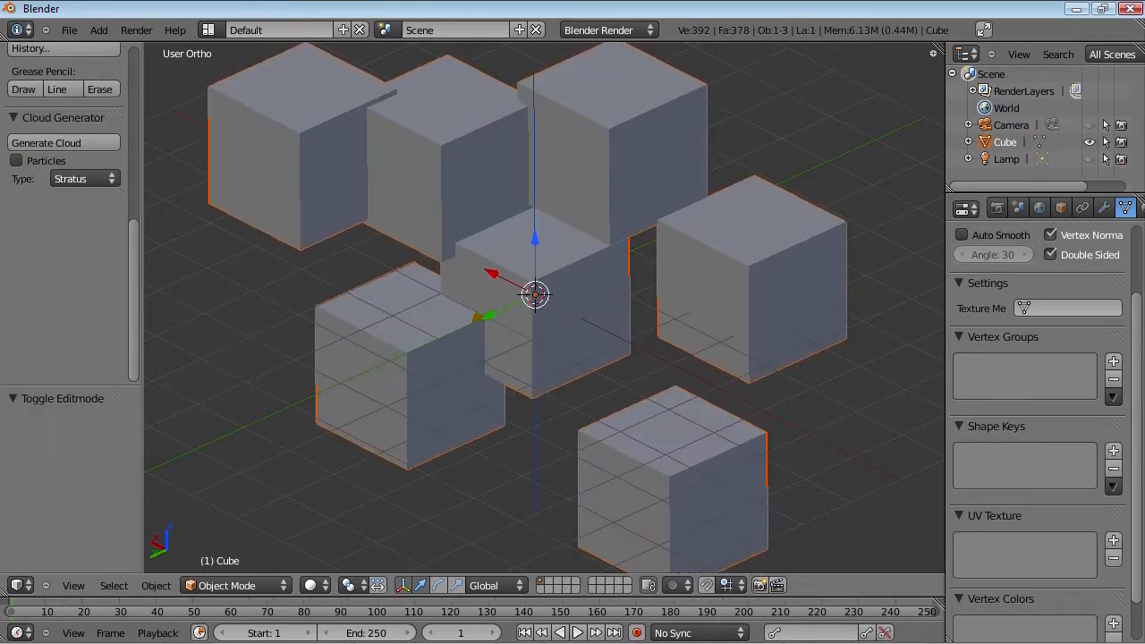
key(shift+z)
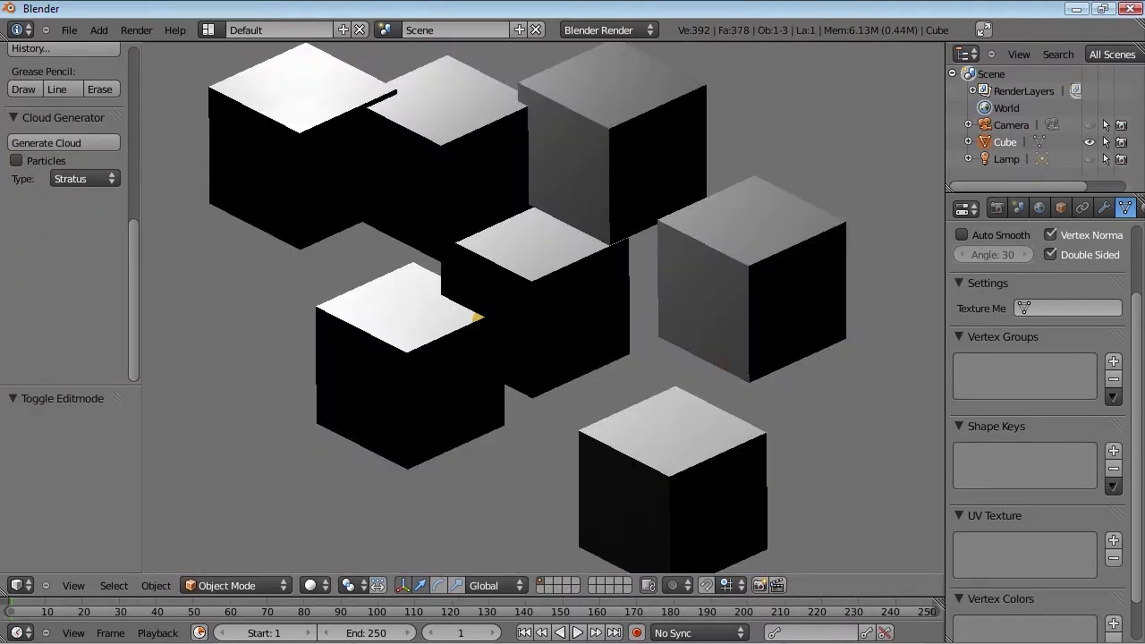
key(shift+z)
key(Tab)
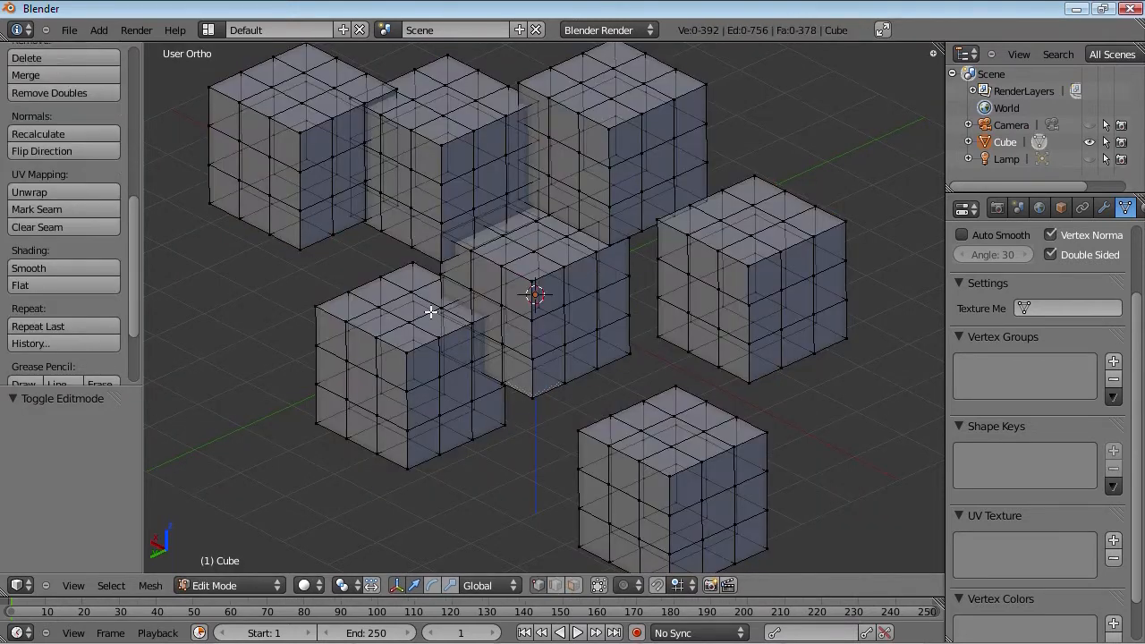
- Select the linked geometry of the middle cube in the back row and separate it by Selection into its own object
scroll(518, 411, up, 2)
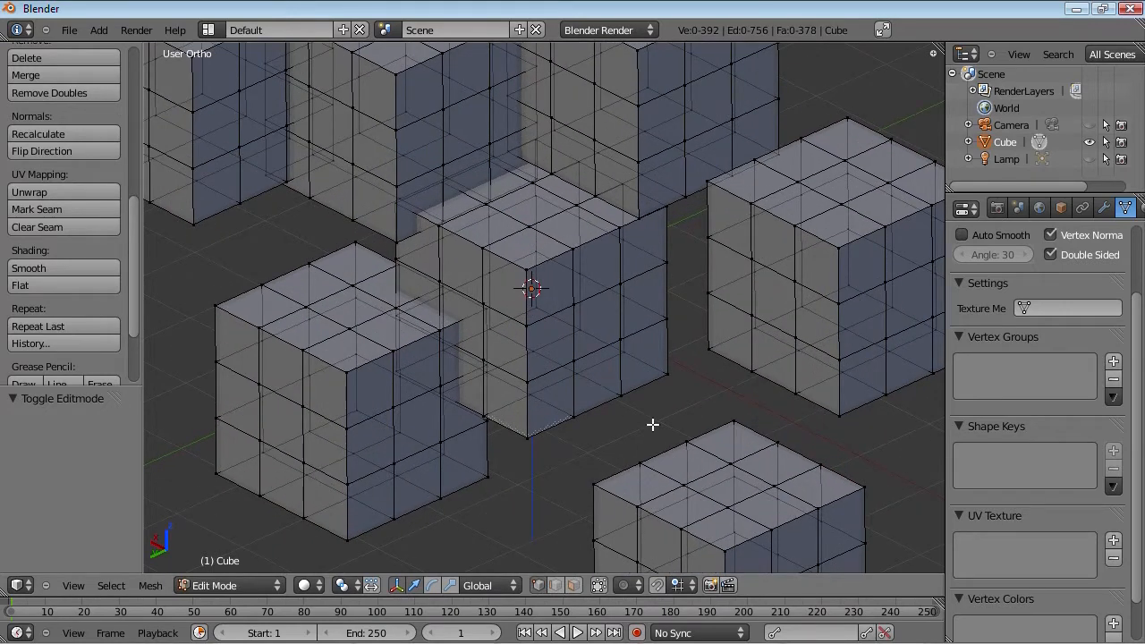
key(p)
key(l)
middle_drag(444, 226, 470, 310)
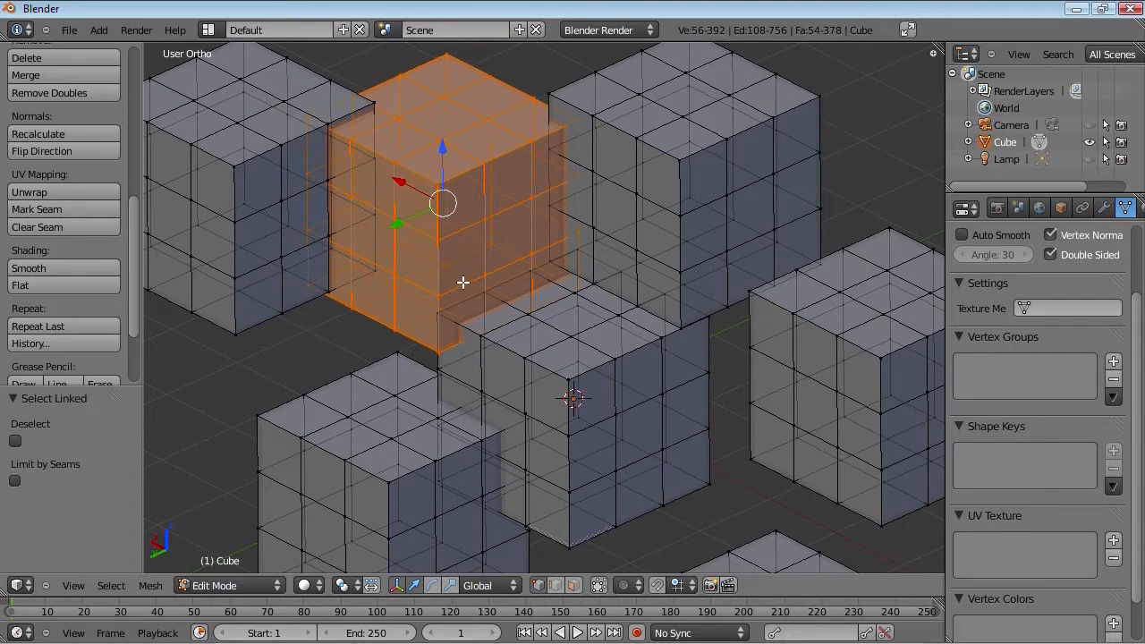
key(p)
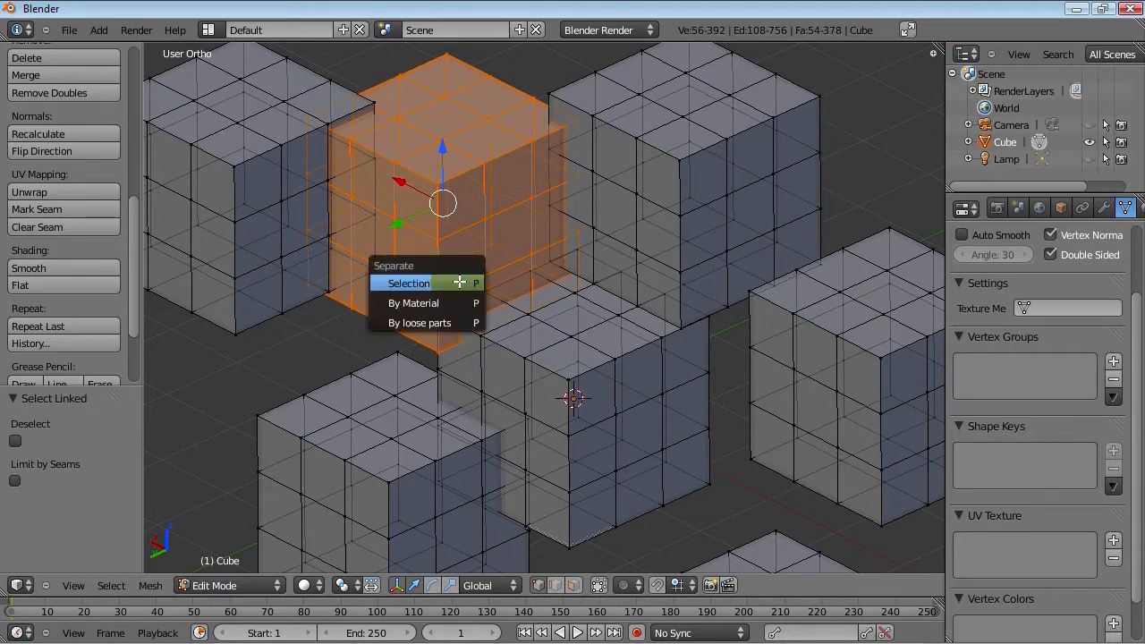
click(397, 281)
- Select the separated middle cube in Object Mode and check its mesh in Edit Mode
scroll(502, 265, down, 5)
key(Tab)
right_click(502, 268)
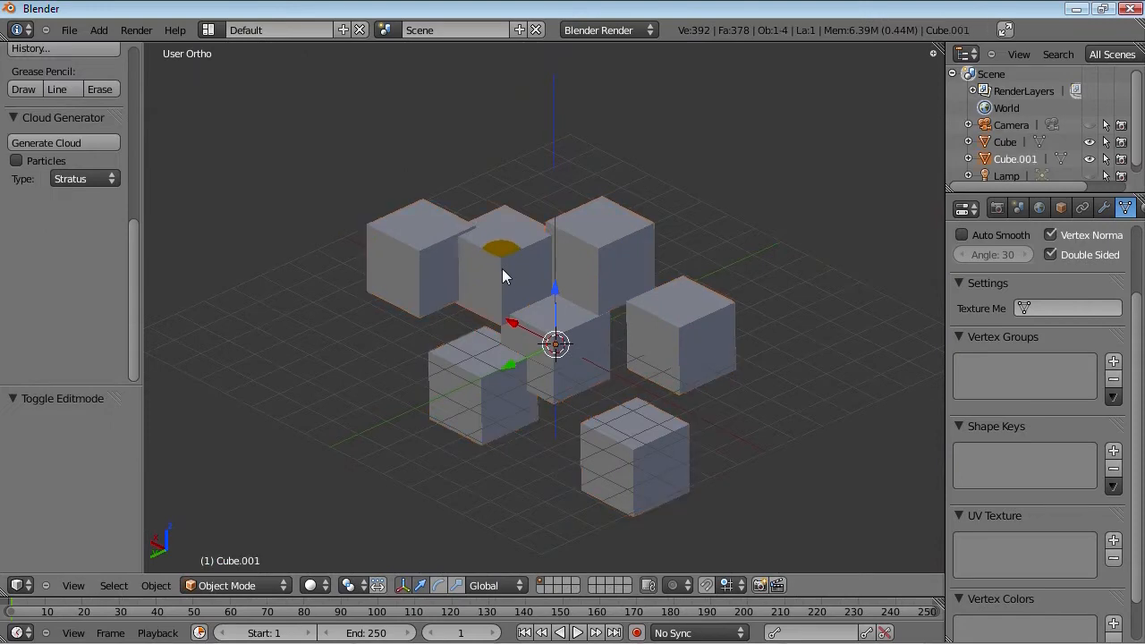
scroll(500, 281, up, 5)
key(Tab)
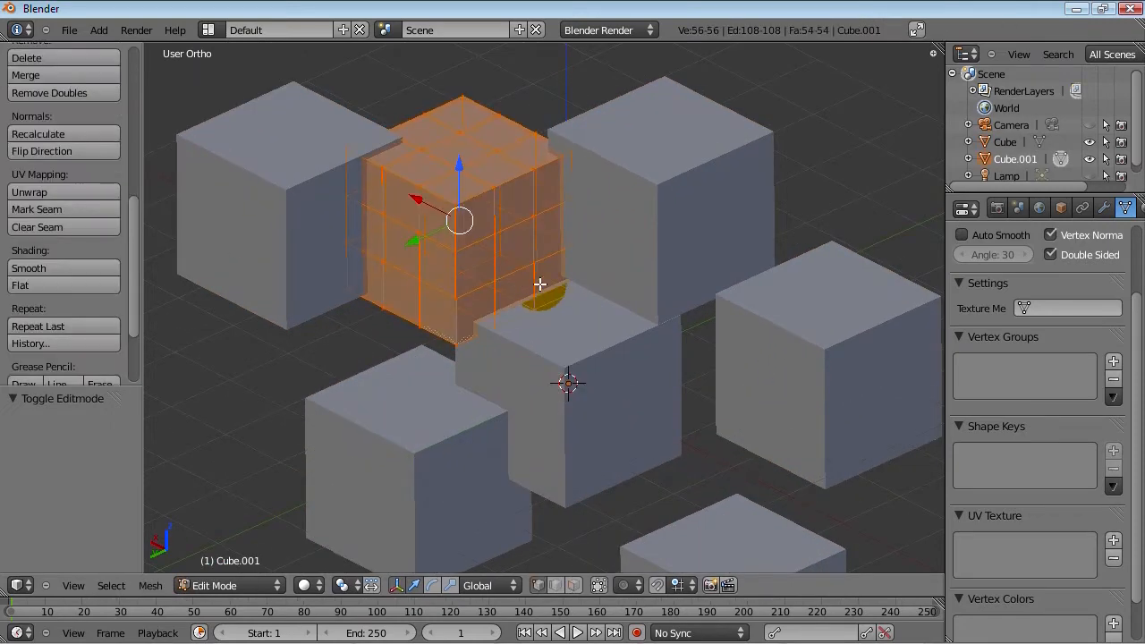
key(Tab)
- Select the linked geometry of the back row's rightmost cube in the original mesh and separate it by Selection
right_click(647, 319)
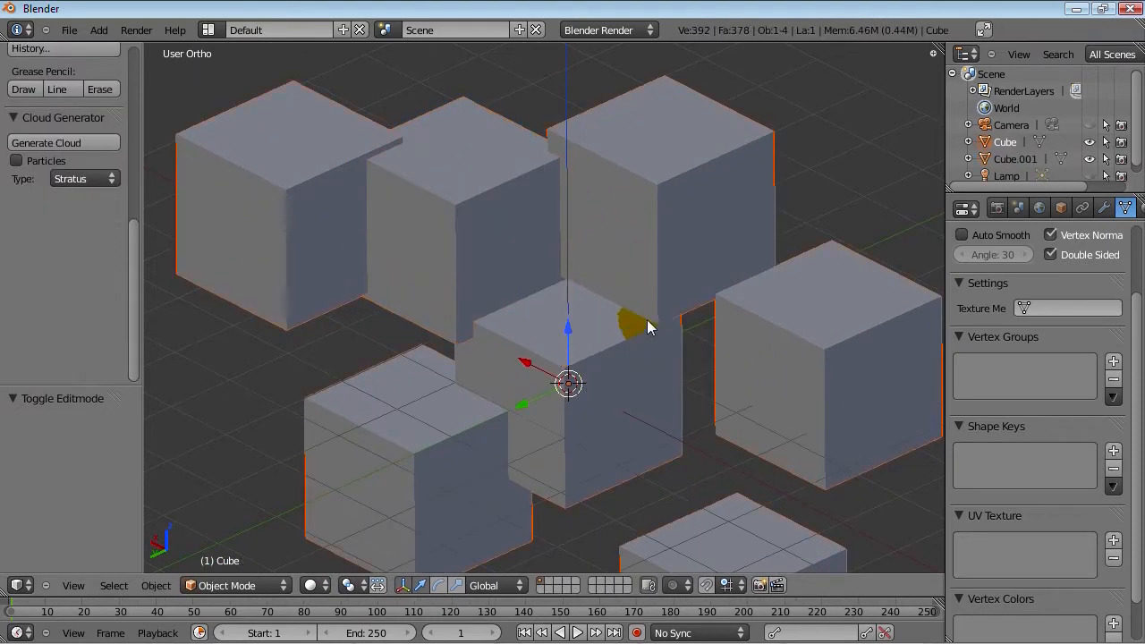
key(Tab)
key(l)
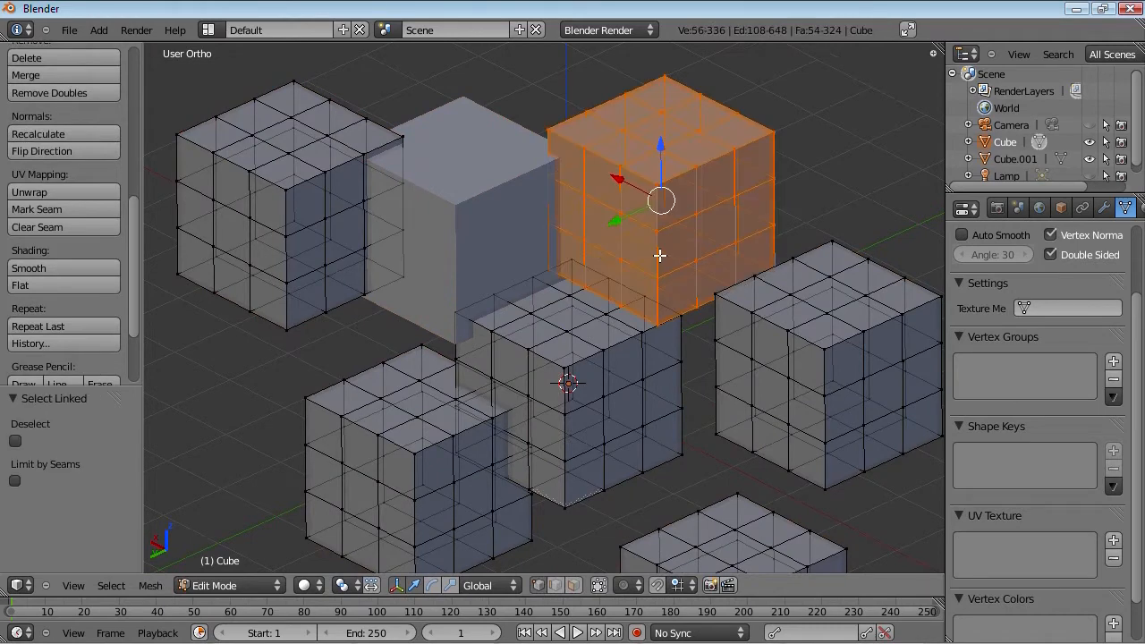
key(p)
click(613, 263)
key(Tab)
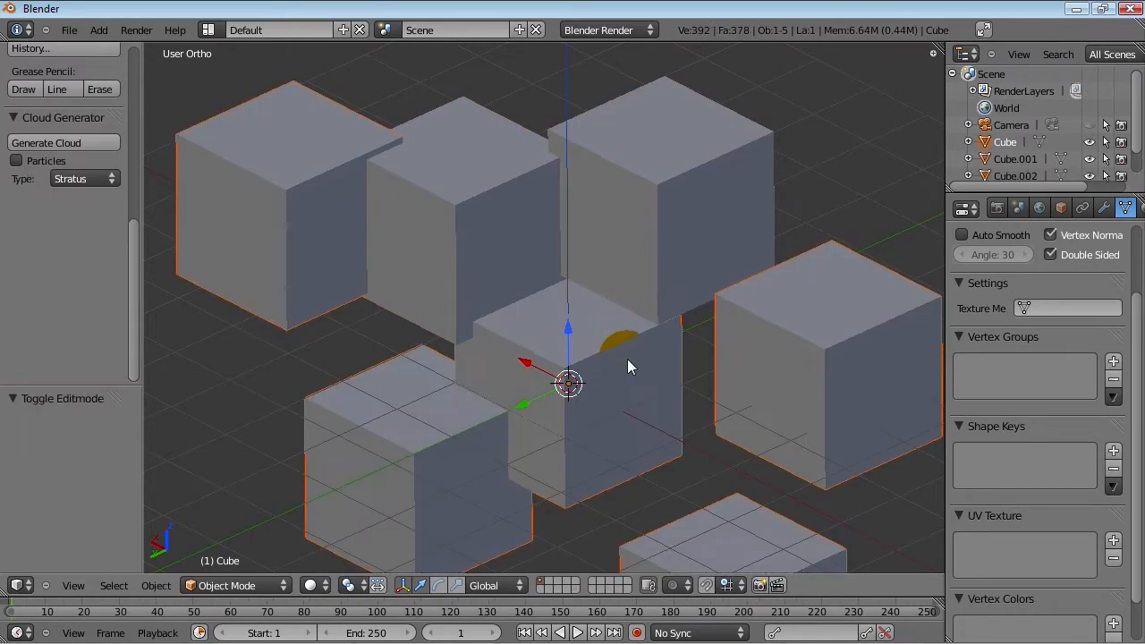
- Select the separated cubes and the remaining mesh in turn to check which cubes belong to each object
scroll(627, 358, down, 4)
right_click(625, 218)
right_click(543, 319)
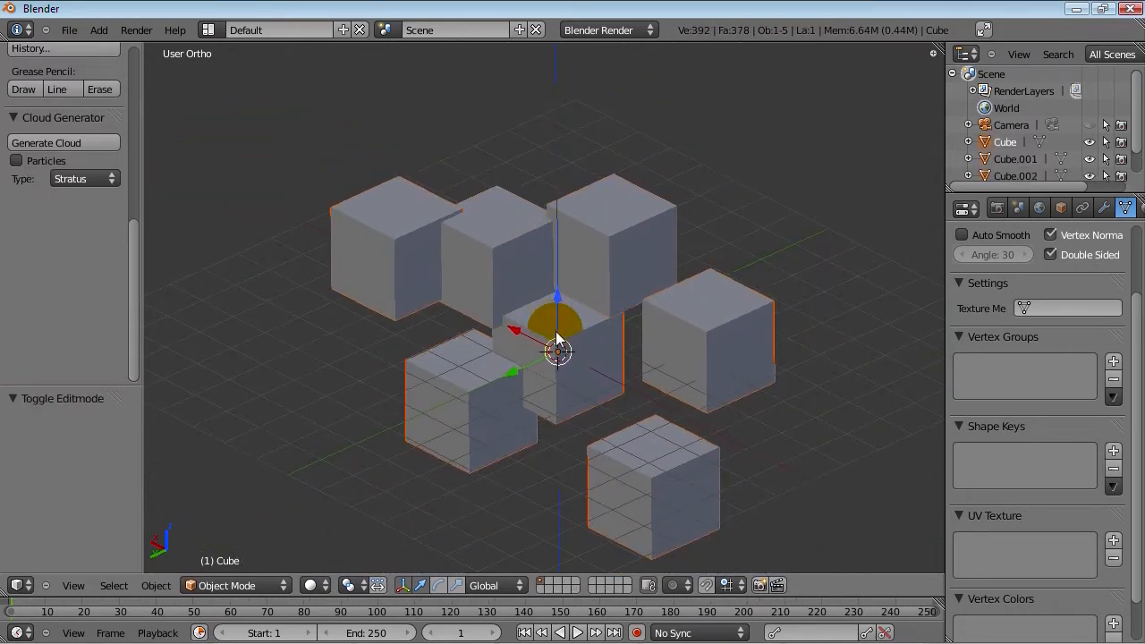
scroll(543, 320, up, 3)
key(Tab)
key(Tab)
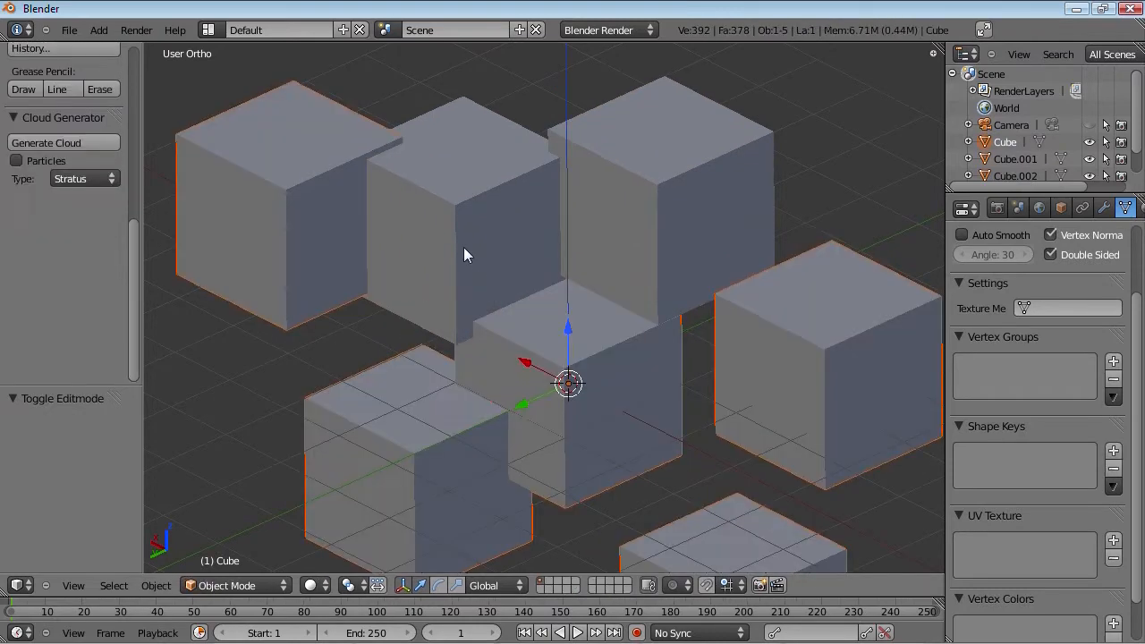
right_click(573, 347)
scroll(675, 358, down, 3)
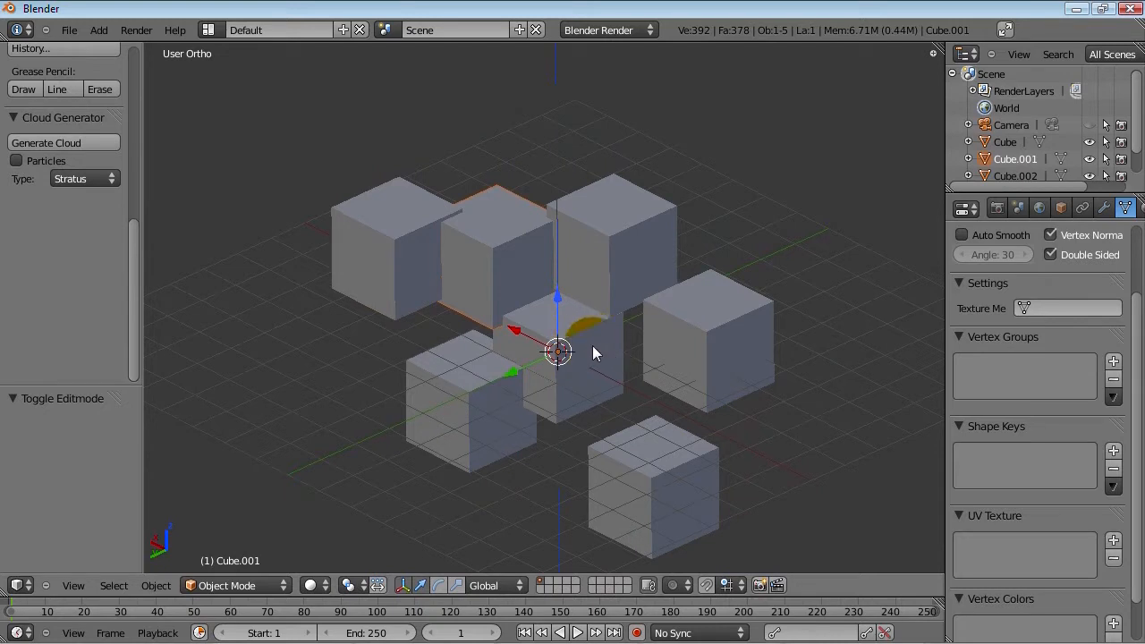
- Undo both cube separations and return to Edit Mode on the single mesh containing all the cubes
key(ctrl+z)
key(ctrl+z)
key(ctrl+z)
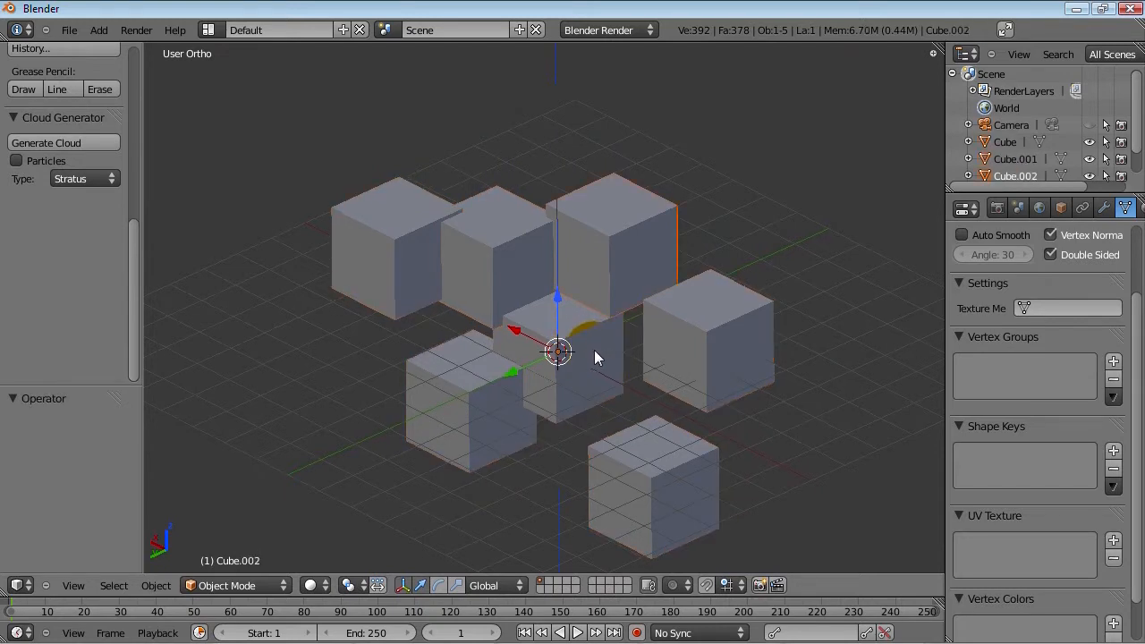
key(ctrl+z)
key(ctrl+z)
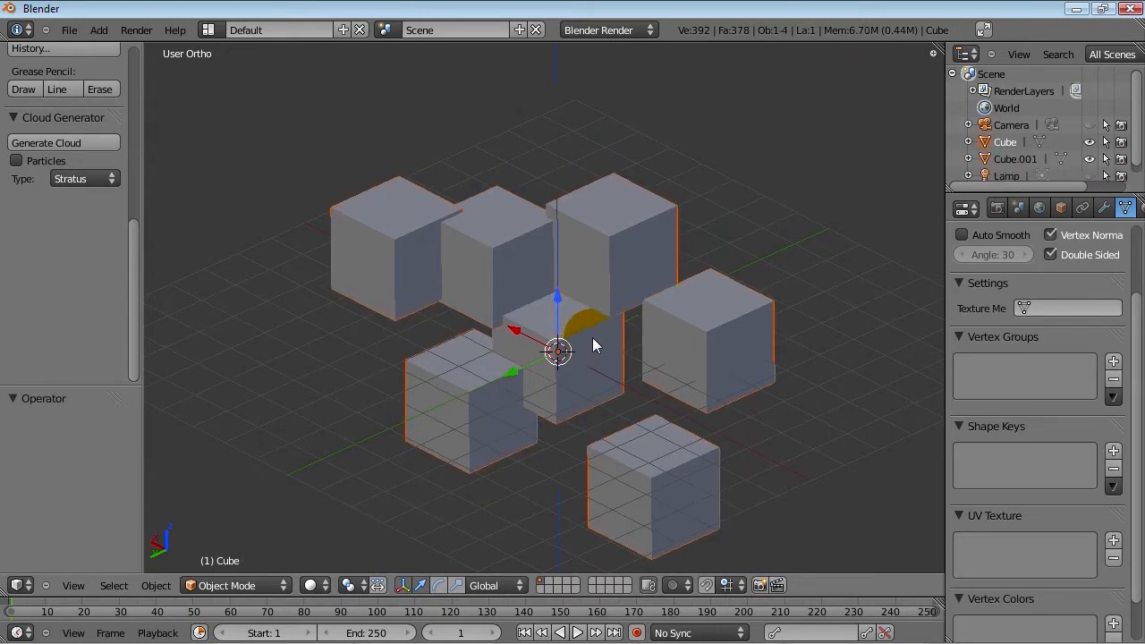
key(ctrl+z)
key(Tab)
key(Tab)
key(ctrl+j)
key(Tab)
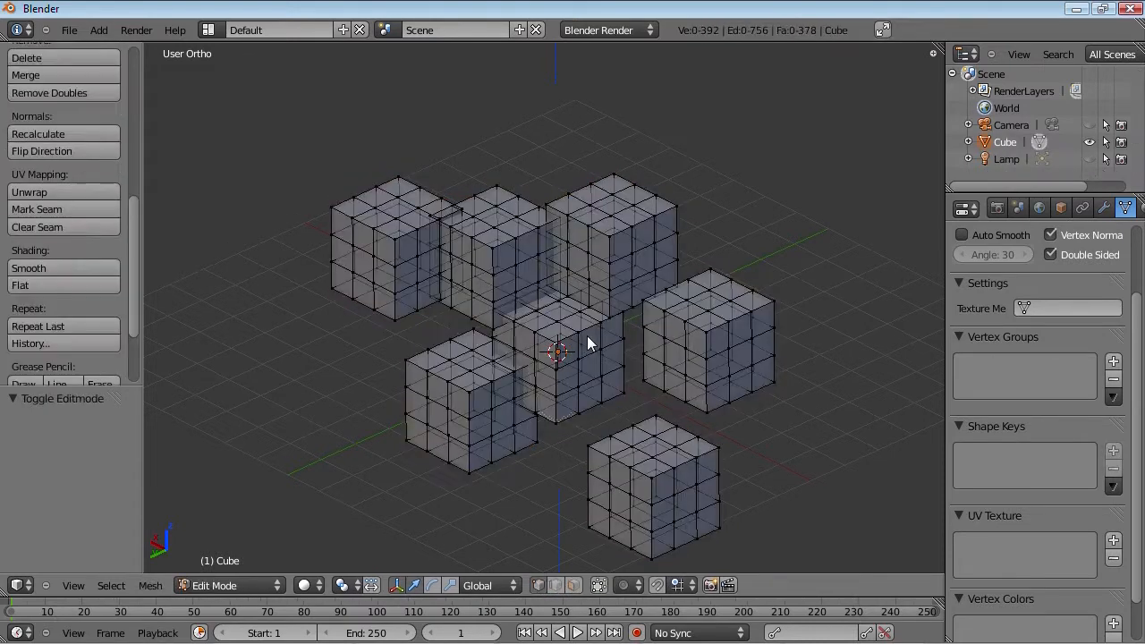
- Duplicate the whole group of cubes four times within the mesh, place the copies around the original, and deselect everything
key(a)
scroll(591, 354, down, 2)
key(shift+d)
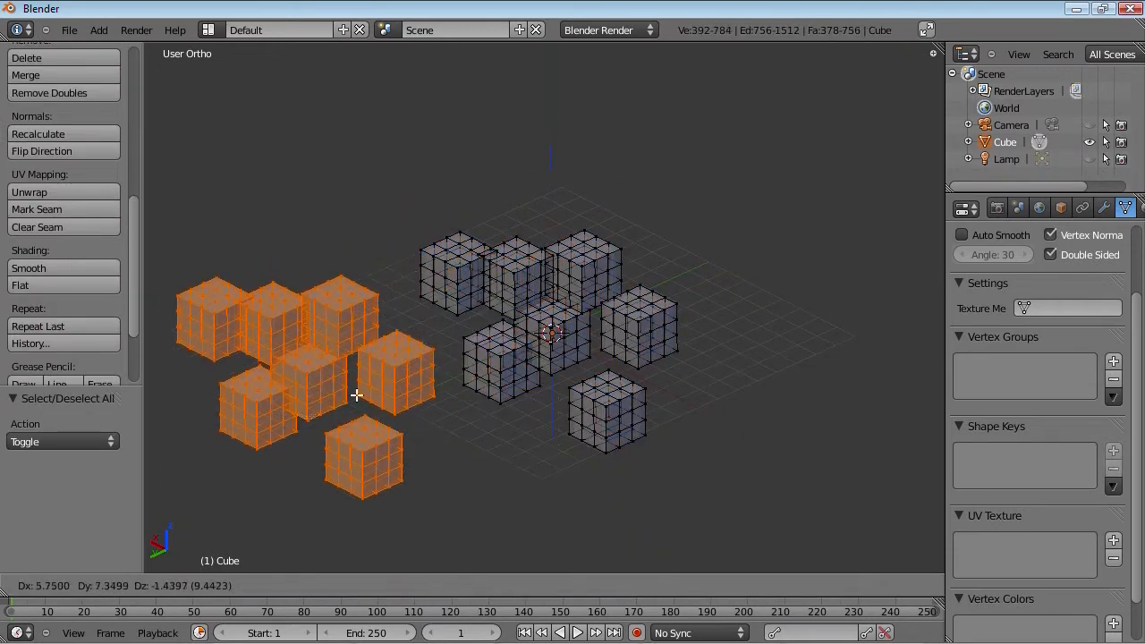
click(357, 396)
key(shift+d)
click(792, 274)
key(shift+d)
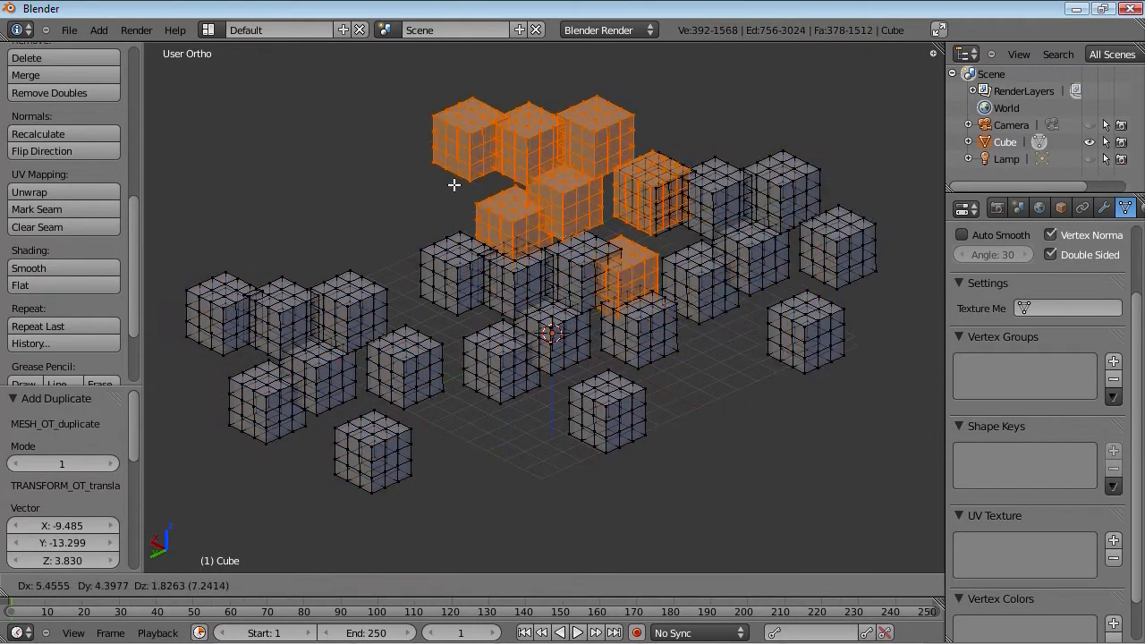
click(439, 103)
key(shift+d)
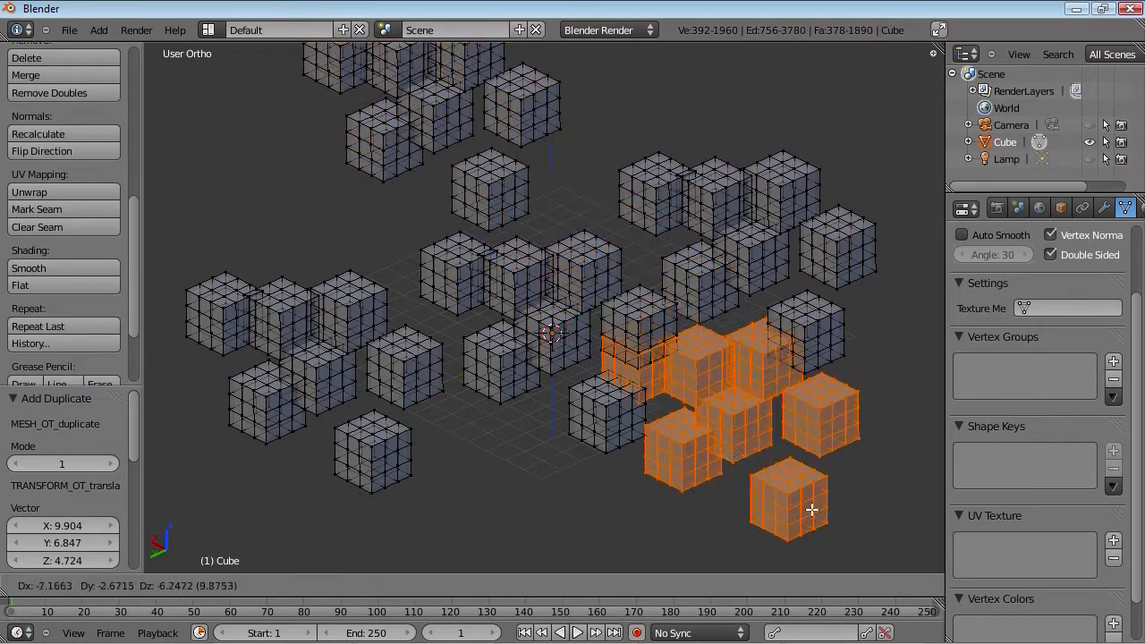
click(825, 499)
key(a)
scroll(608, 378, down, 3)
middle_drag(608, 378, 545, 380)
scroll(545, 380, up, 4)
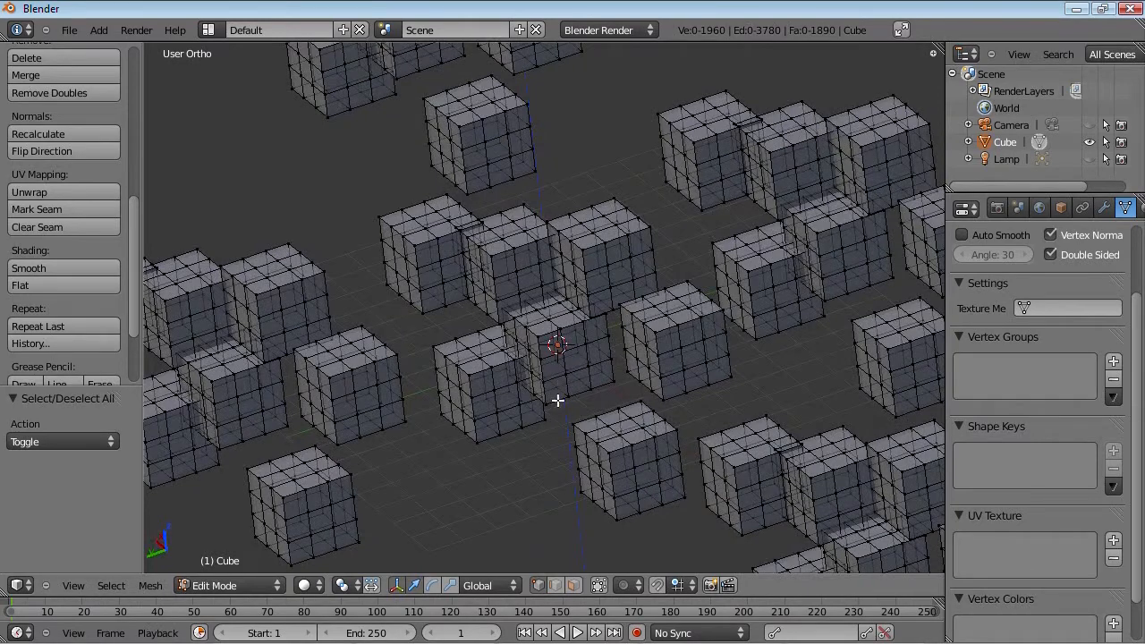
- Select all the geometry, separate it by loose parts, and switch to Object Mode
key(a)
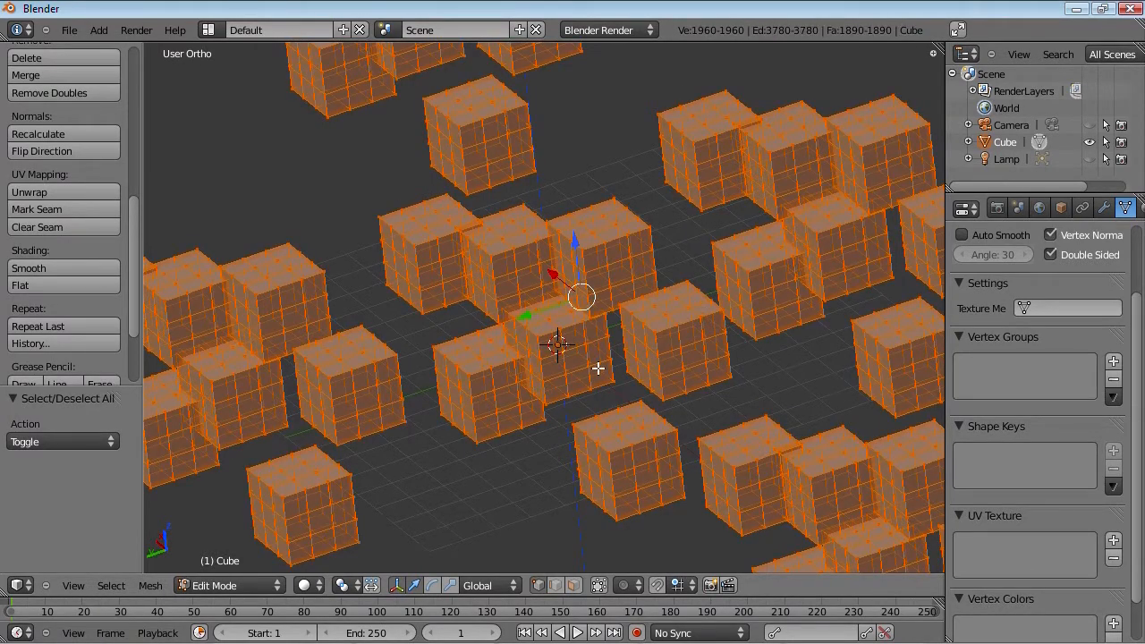
key(p)
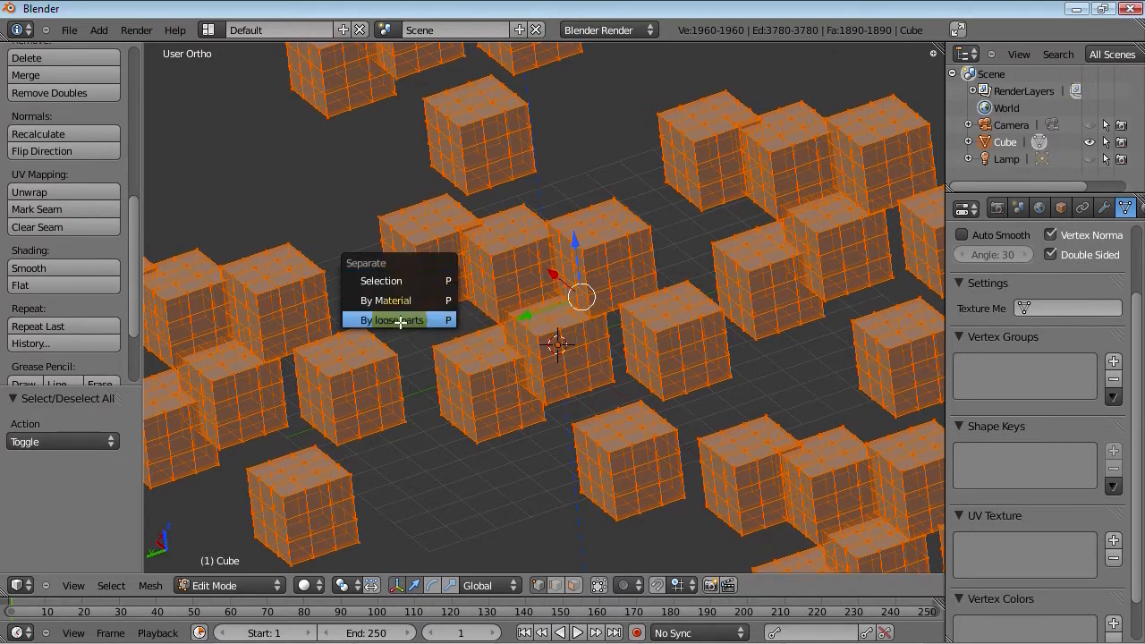
click(399, 321)
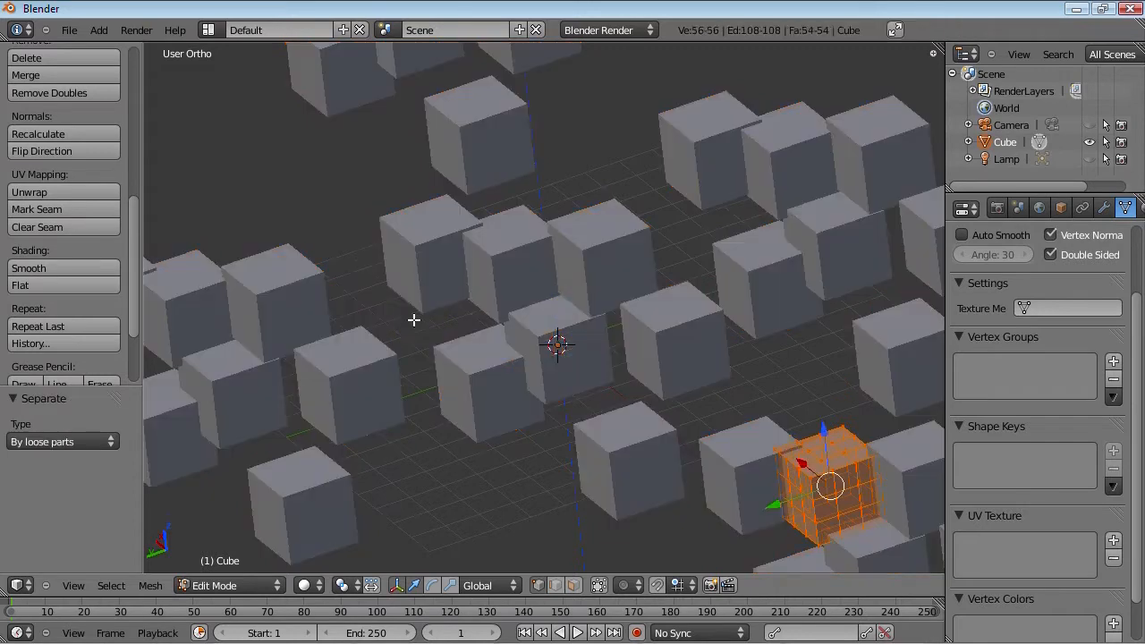
key(Tab)
scroll(749, 383, down, 4)
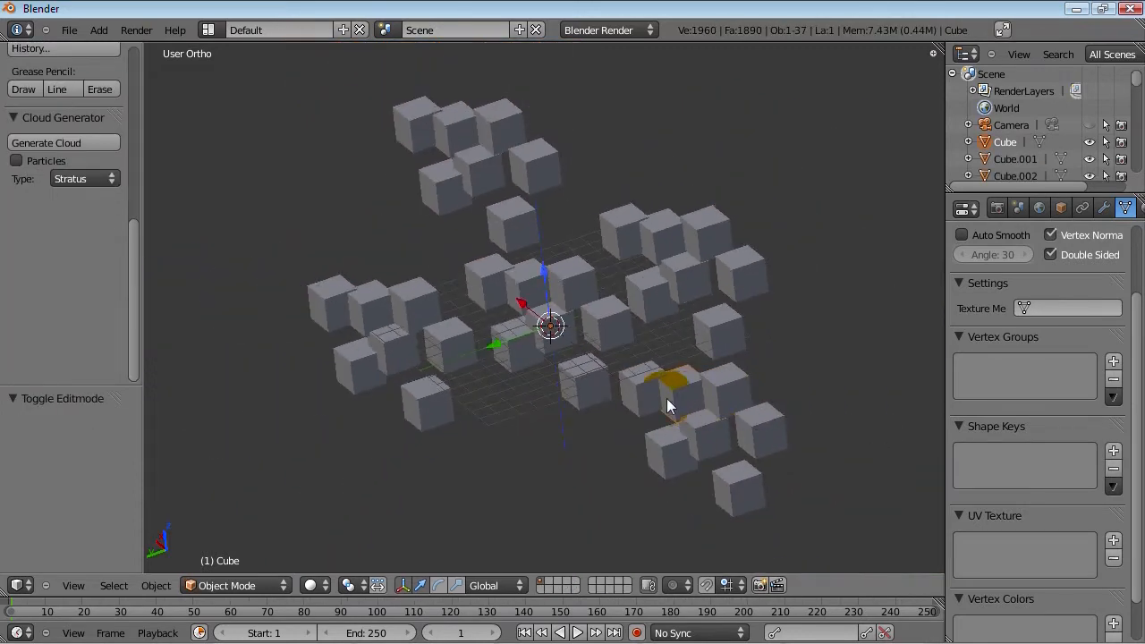
- Add individual cubes across the groups to the selection to check that each one is a separate object
scroll(655, 402, up, 3)
middle_drag(731, 424, 733, 450)
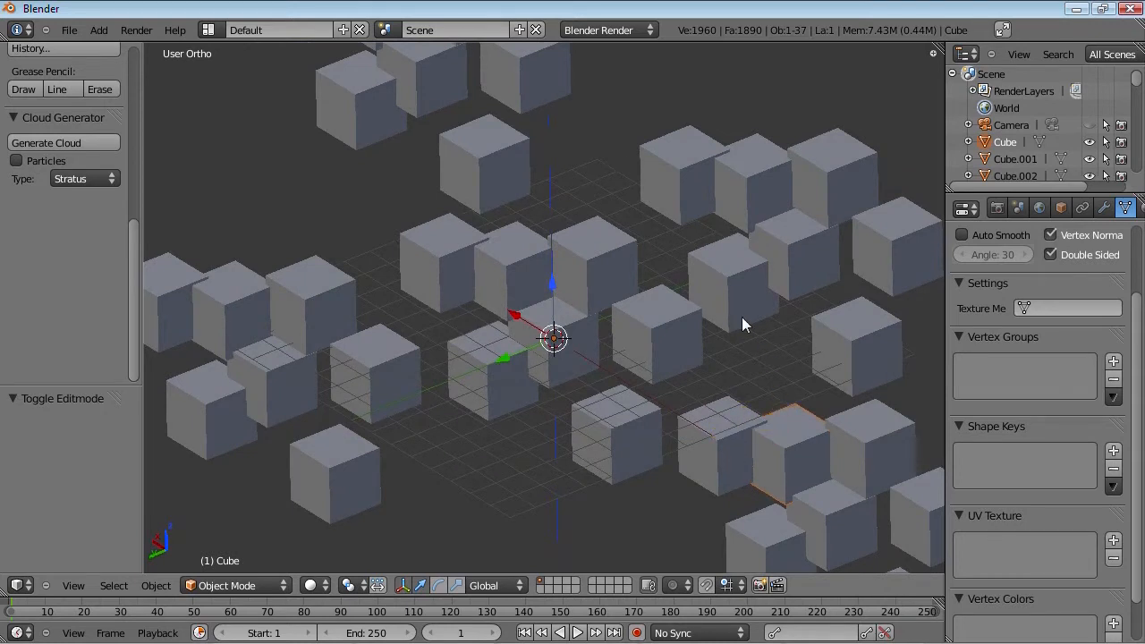
shift+right_click(767, 260)
shift+right_click(831, 179)
shift+right_click(755, 174)
shift+right_click(619, 174)
shift+right_click(508, 254)
shift+right_click(439, 250)
shift+right_click(511, 379)
shift+right_click(628, 380)
shift+right_click(633, 418)
shift+right_click(725, 428)
shift+right_click(808, 447)
shift+right_click(849, 456)
shift+right_click(896, 496)
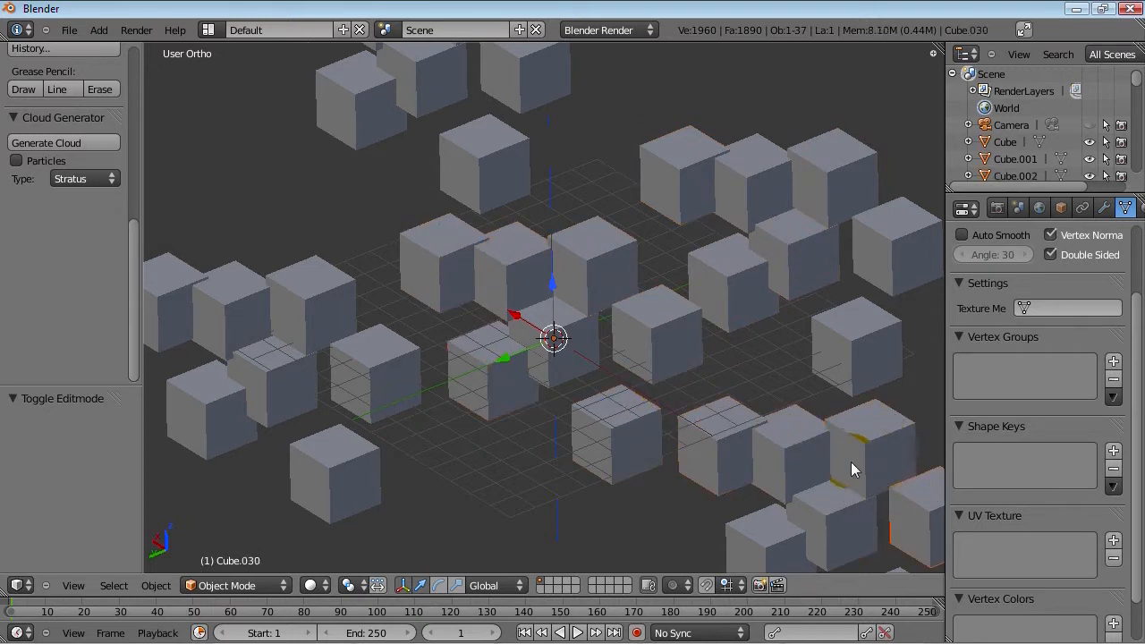
scroll(887, 491, down, 3)
shift+right_click(691, 411)
shift+right_click(782, 528)
shift+right_click(685, 494)
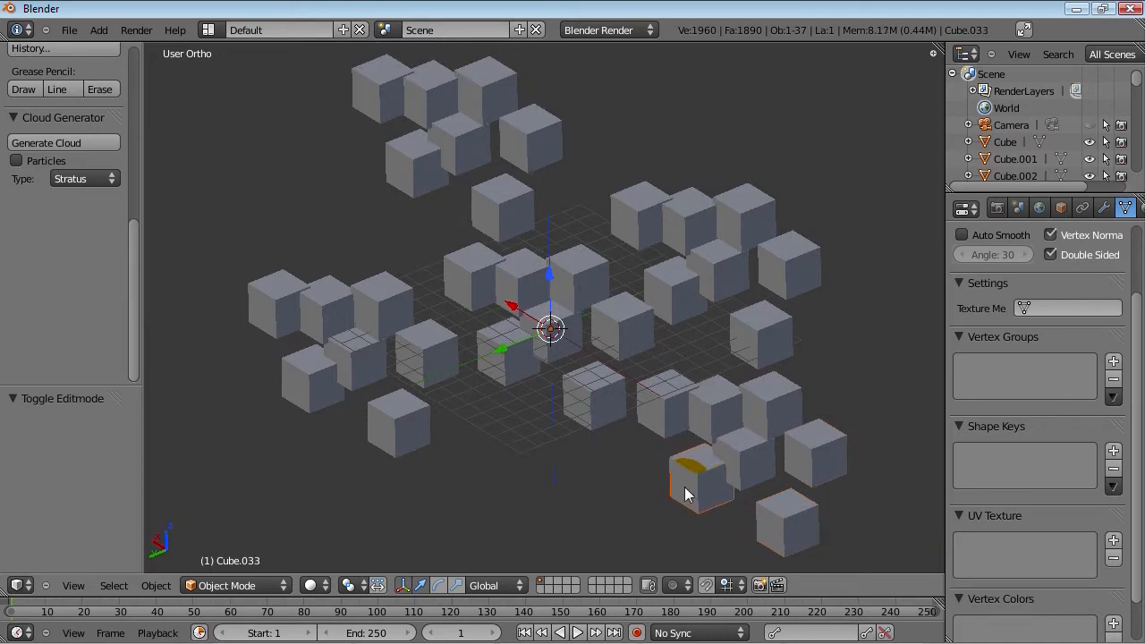
- Clear the selection and select a single cube in the uppermost group
key(a)
scroll(470, 446, up, 3)
scroll(521, 452, down, 2)
scroll(598, 444, down, 2)
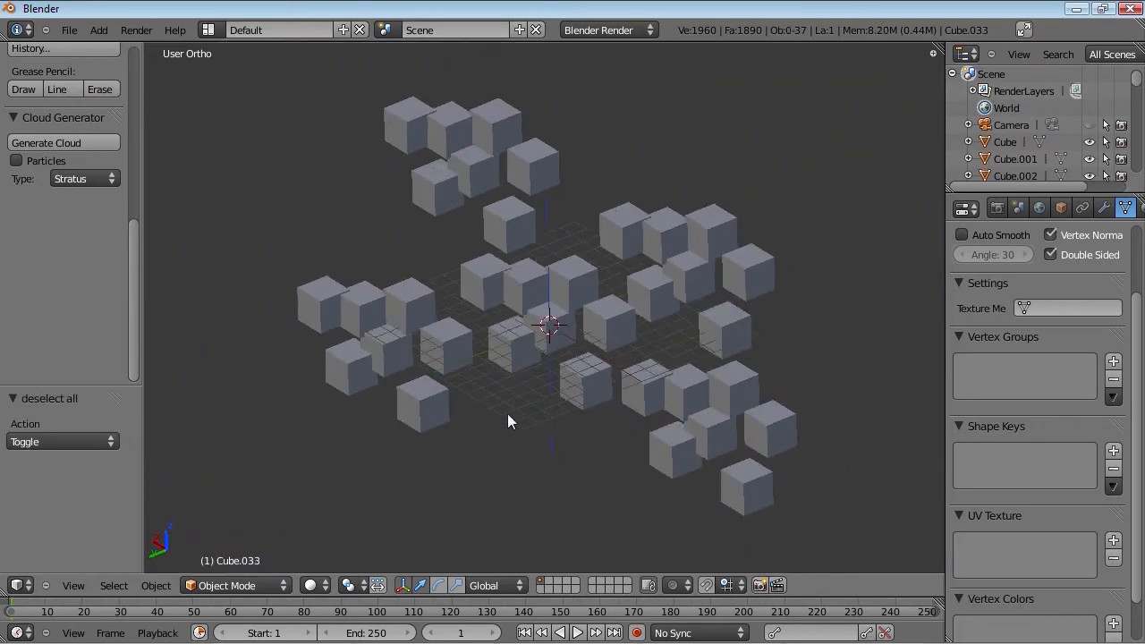
right_click(479, 176)
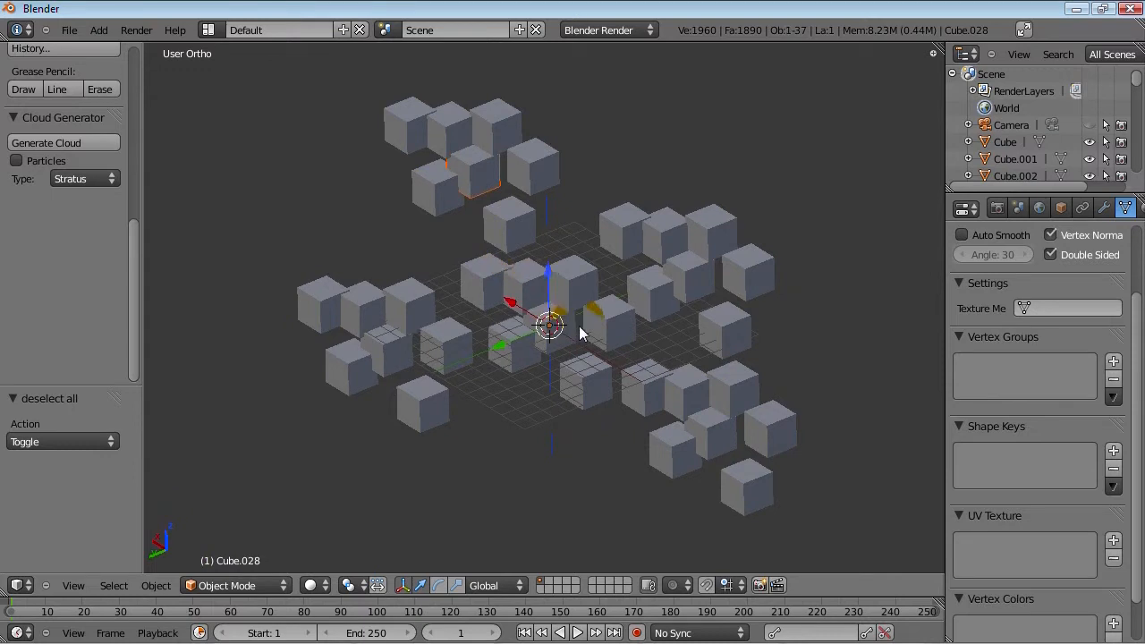
- Undo the cube selections, the loose-parts separation and the duplicates, and return to Edit Mode on the original seven-cube mesh
key(ctrl+z)
key(ctrl+z)
key(ctrl+z)
key(ctrl+z)
key(ctrl+z)
key(ctrl+z)
key(ctrl+z)
key(ctrl+z)
key(ctrl+z)
key(ctrl+z)
key(ctrl+z)
key(ctrl+z)
key(ctrl+z)
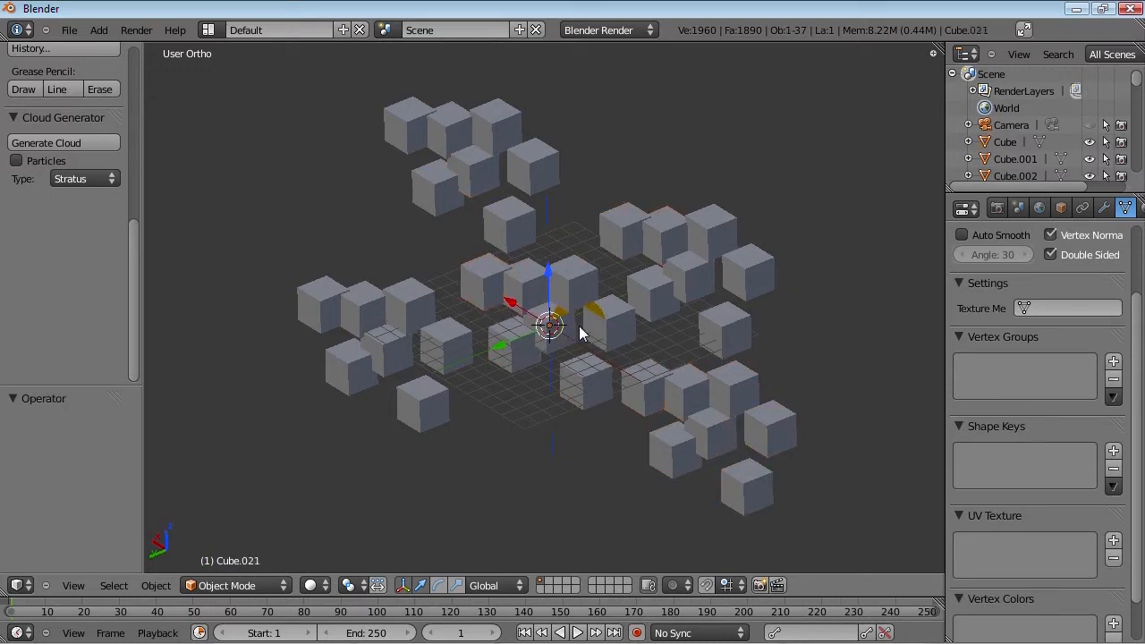
key(ctrl+z)
key(ctrl+z)
key(ctrl+z)
key(ctrl+z)
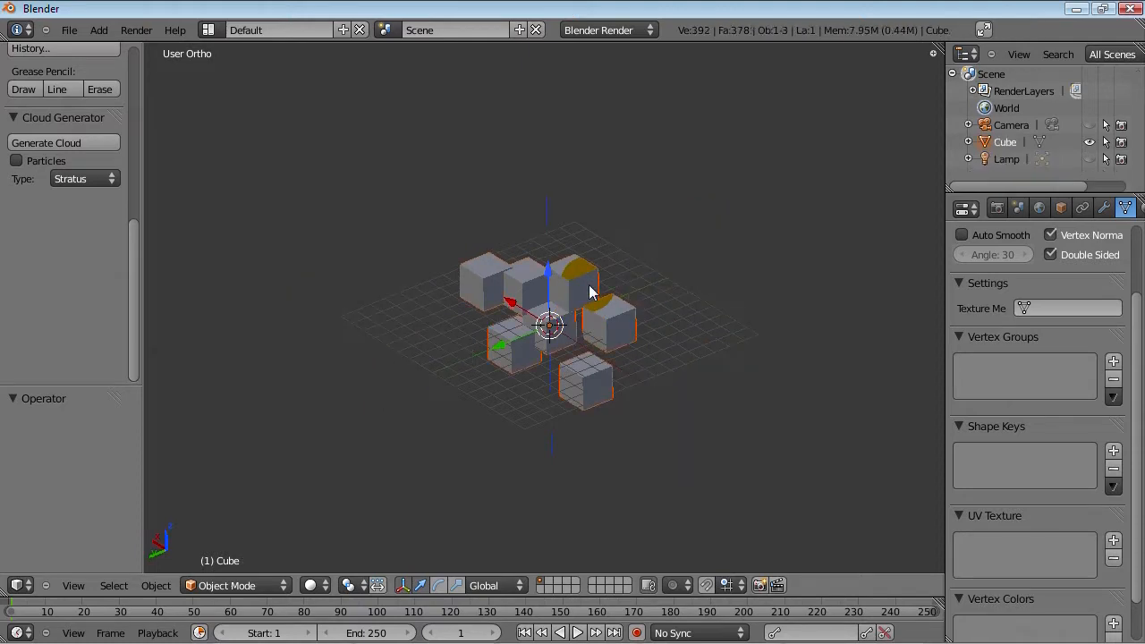
key(Tab)
scroll(580, 351, up, 6)
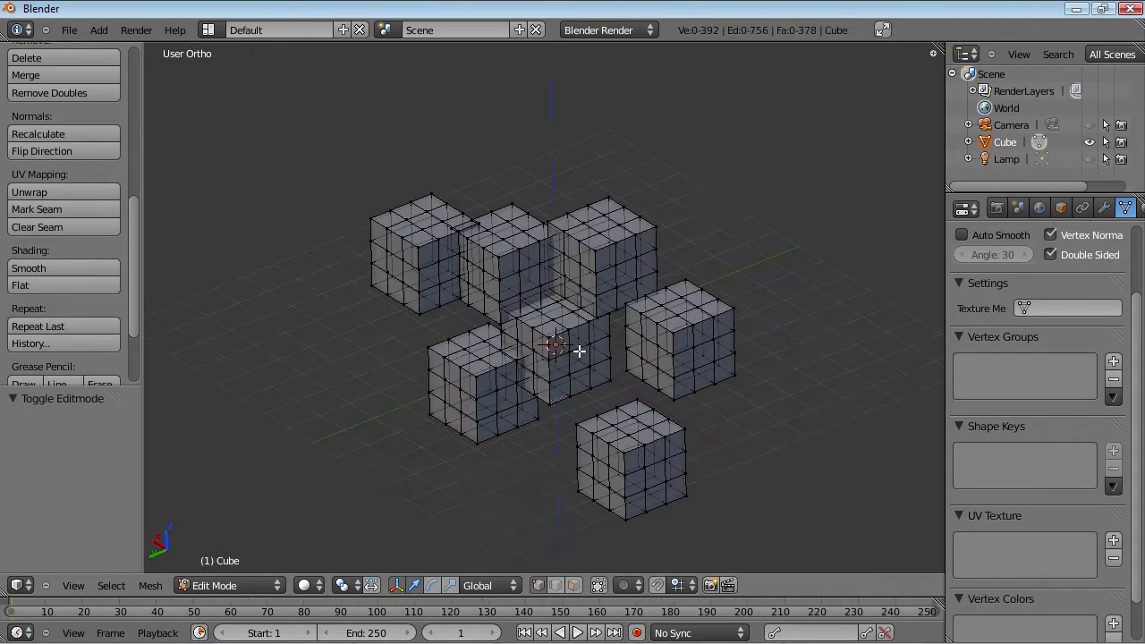
- Select all the linked geometry of the central cube and enlarge the properties editor
key(l)
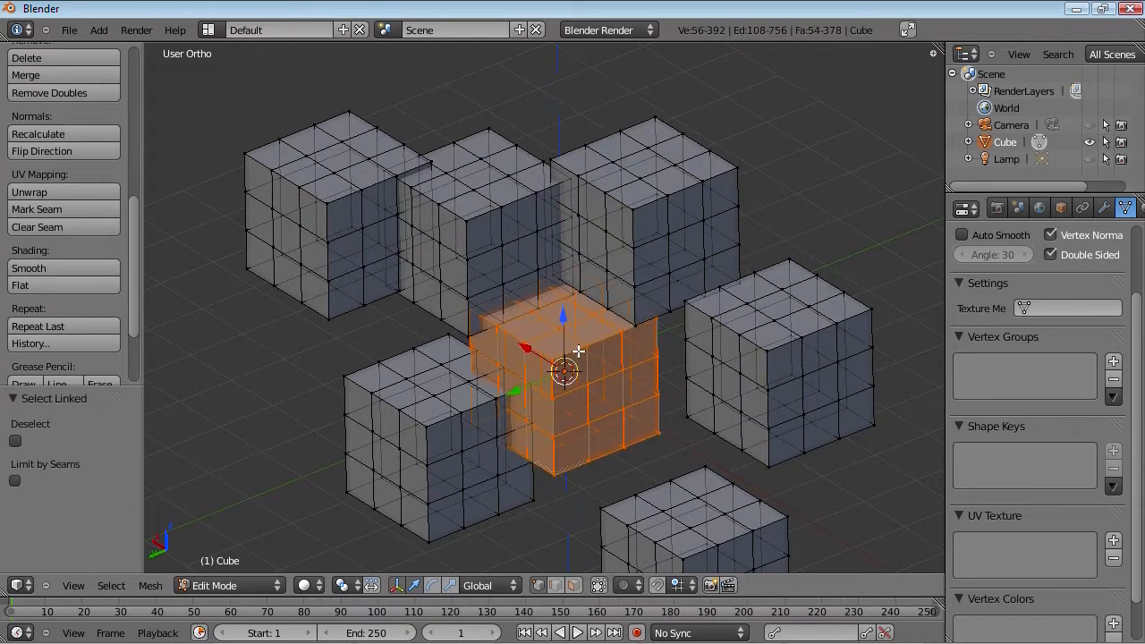
key(p)
scroll(1058, 209, down, 4)
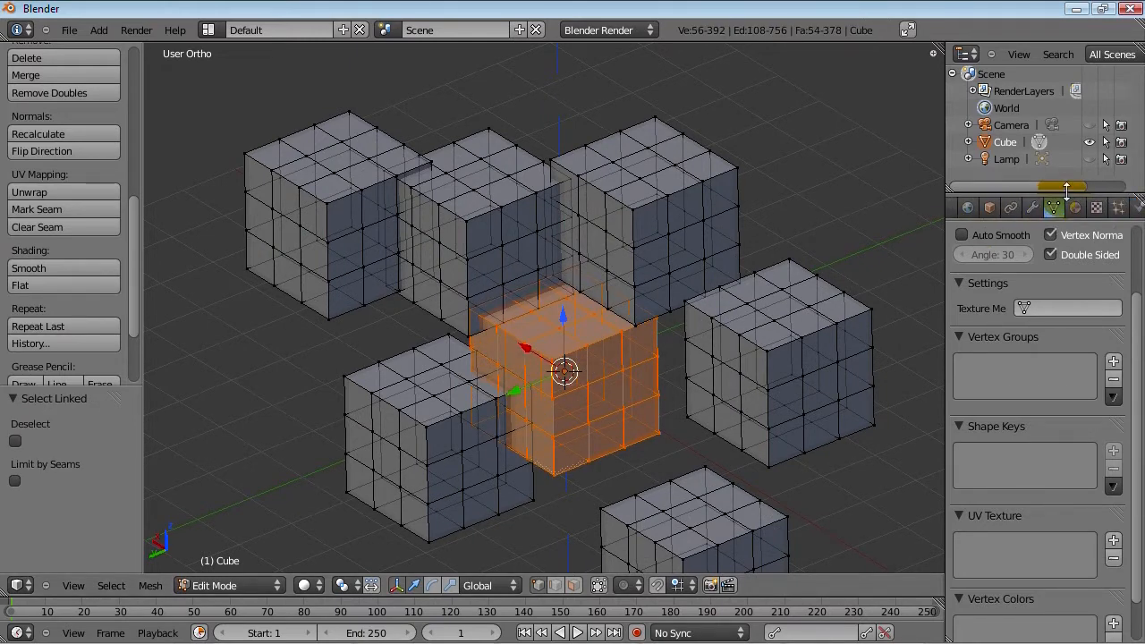
drag(1067, 191, 1072, 127)
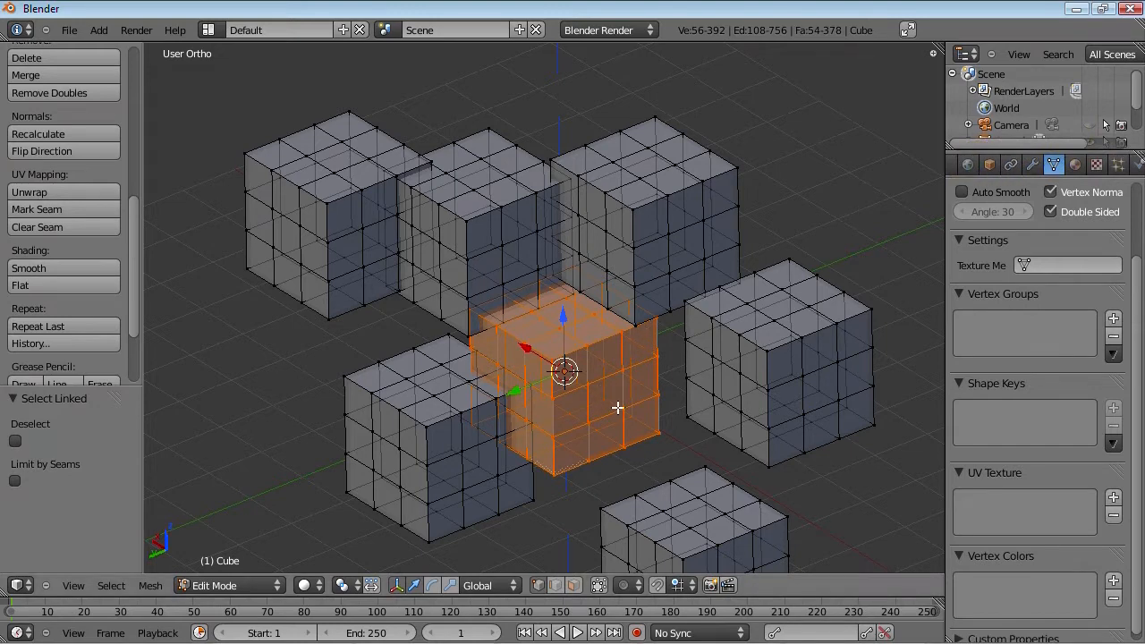
- Create a new material on the mesh and add a second material slot holding its own independent copy
scroll(618, 409, up, 2)
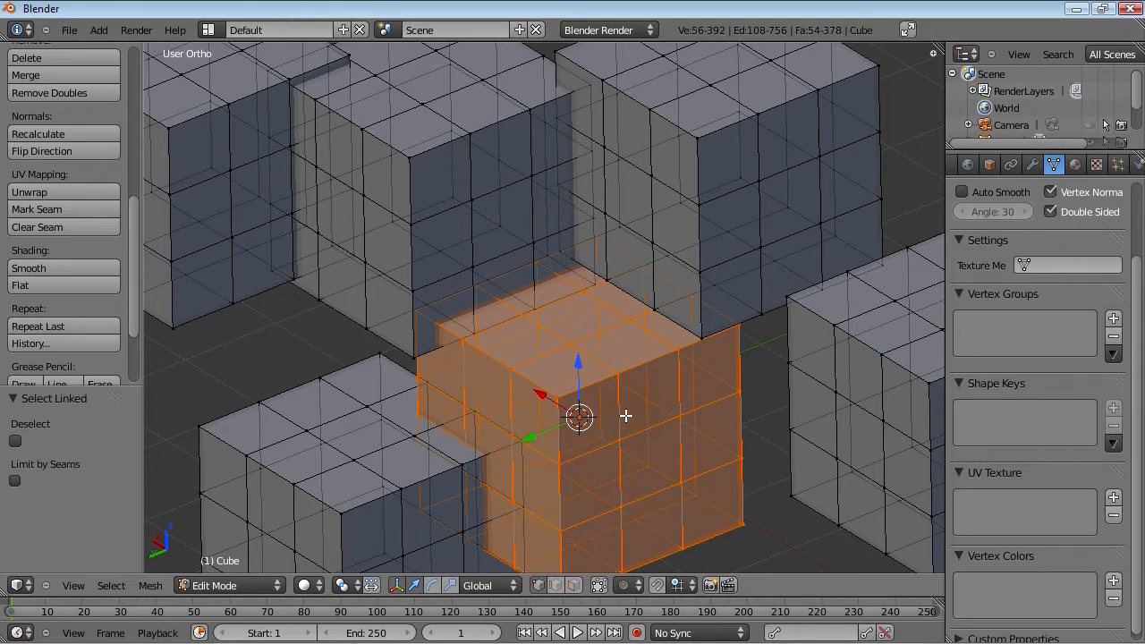
click(1073, 164)
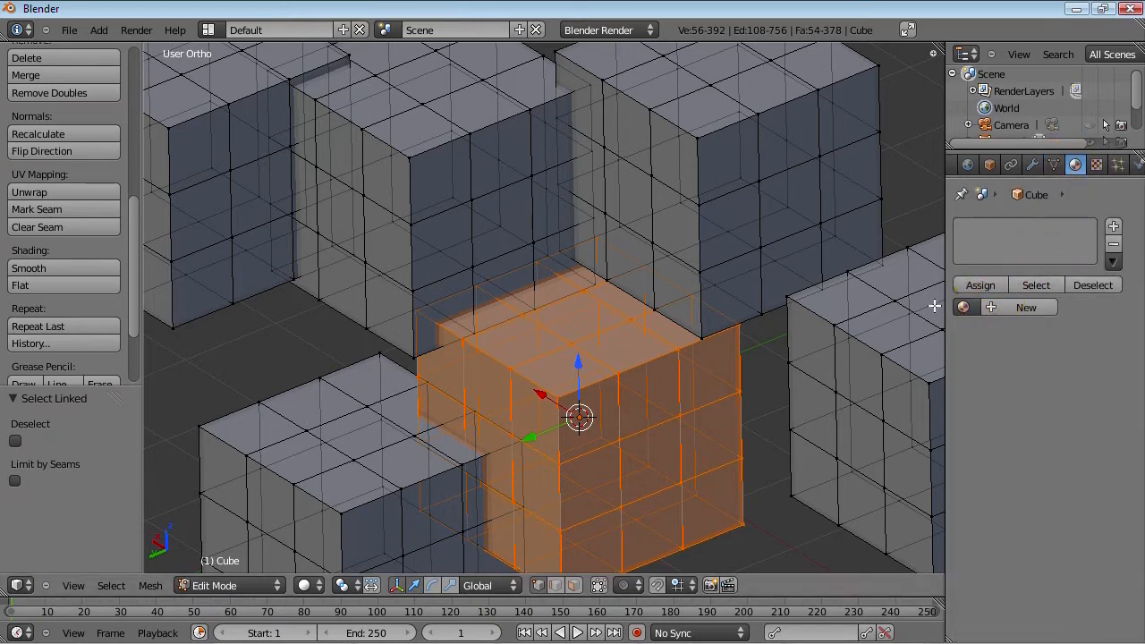
click(980, 285)
click(980, 306)
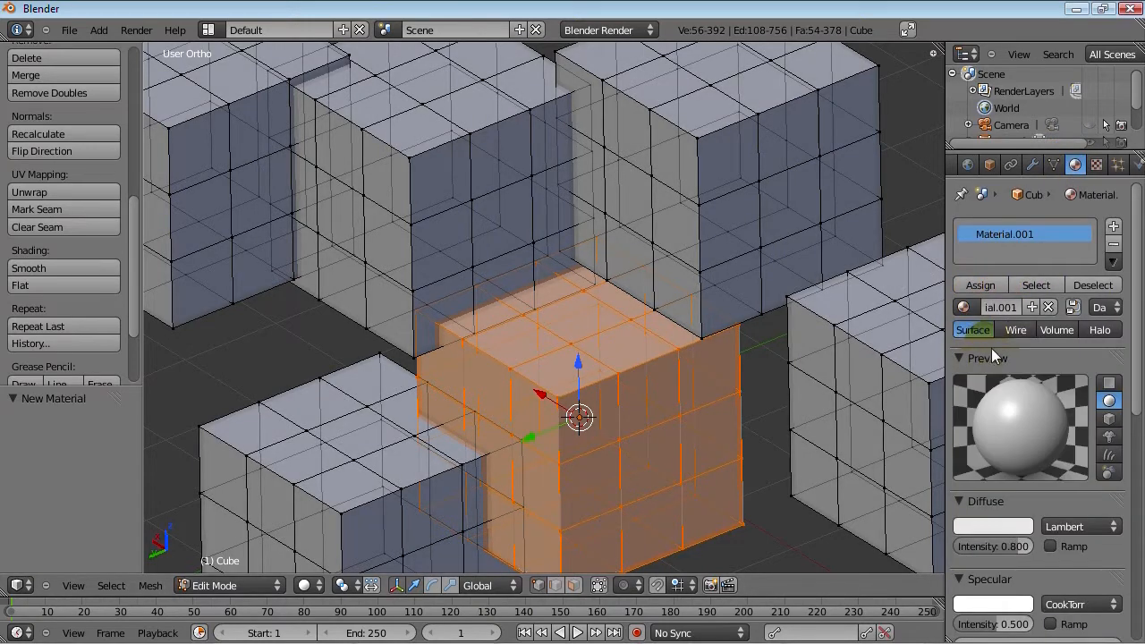
click(1112, 227)
click(1037, 307)
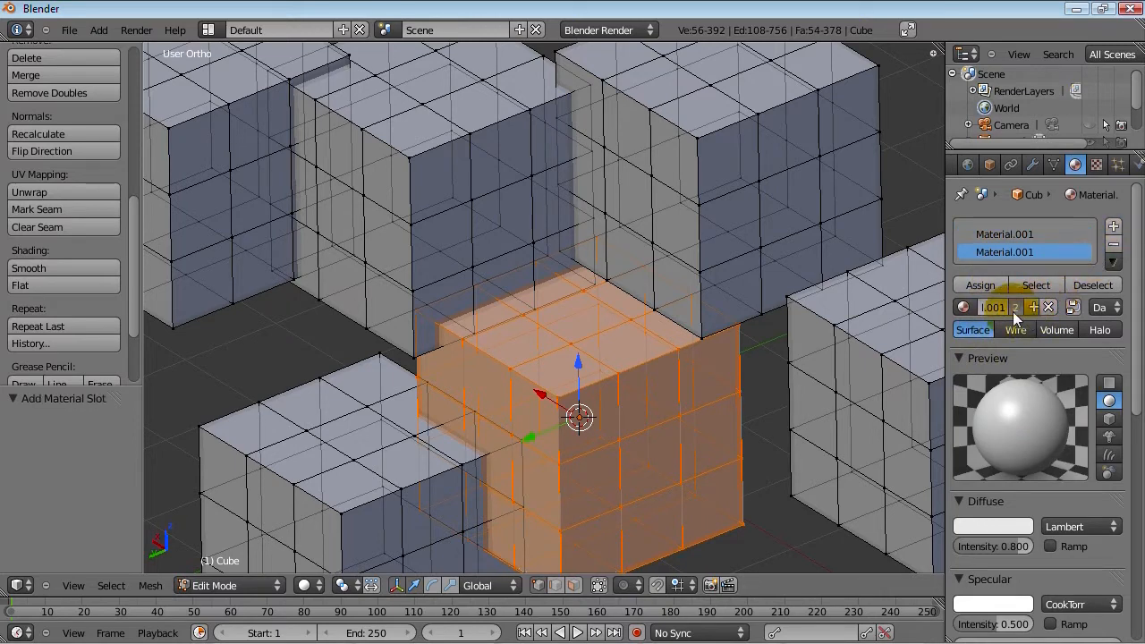
- Set the second material's diffuse colour to magenta
click(986, 528)
drag(937, 462, 799, 475)
click(987, 527)
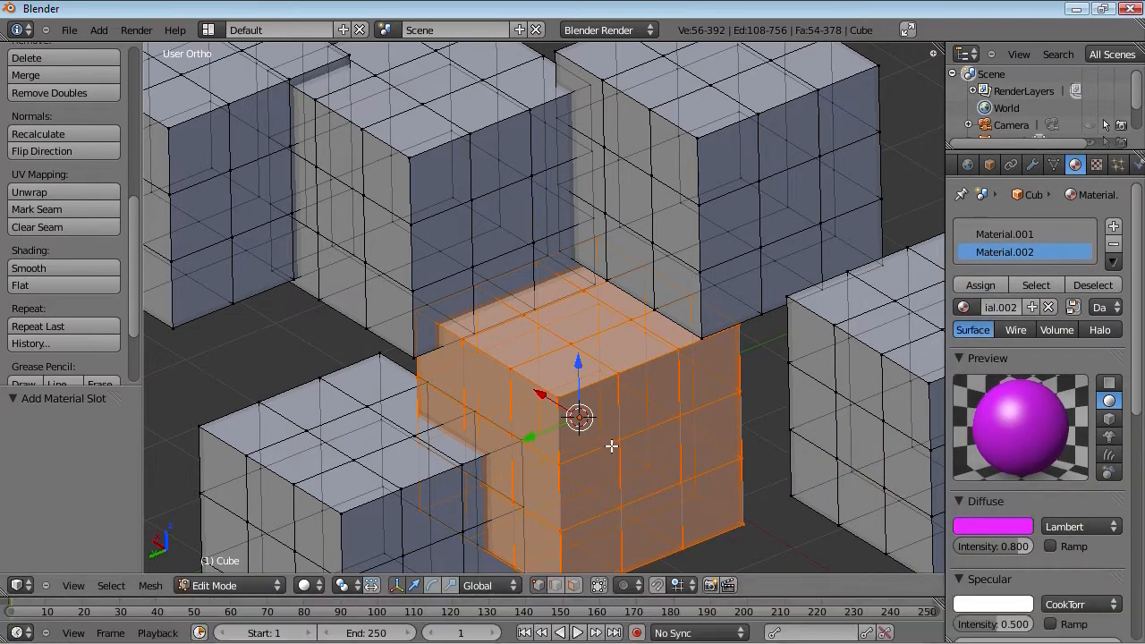
- Select the corner vertices of one inner face on the central cube's side and switch to face selection mode
right_click(617, 440)
shift+right_click(622, 504)
shift+right_click(680, 483)
right_click(679, 419)
shift+right_click(680, 488)
shift+right_click(622, 504)
shift+right_click(620, 447)
click(573, 585)
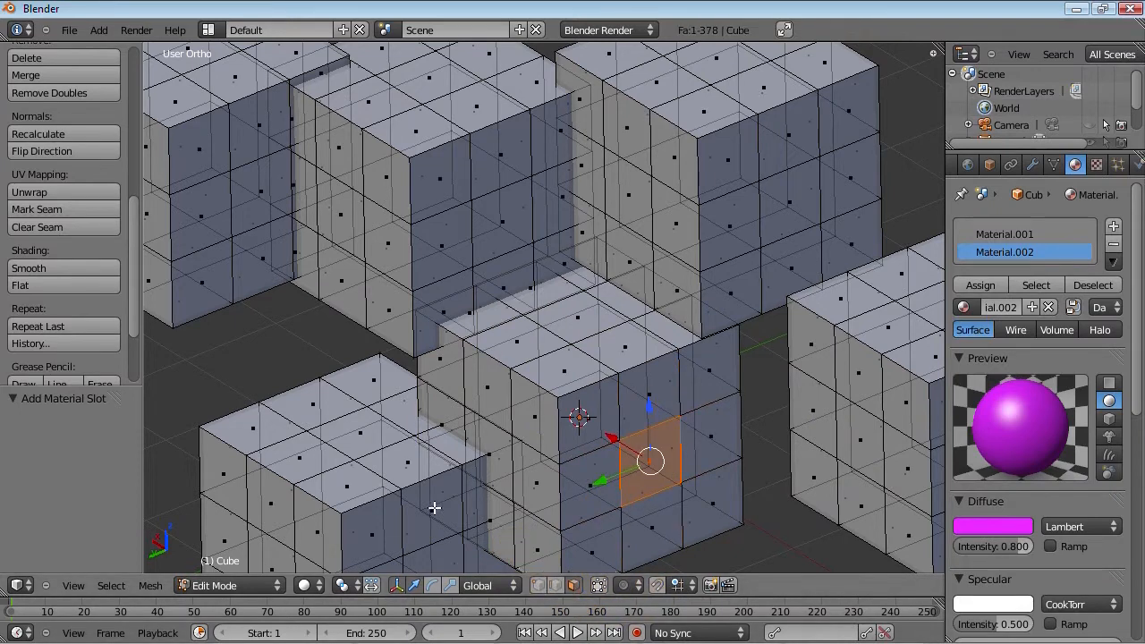
- Box-select small patches of faces on four of the cubes
shift+right_click(371, 472)
right_click(390, 460)
key(b)
drag(272, 409, 436, 470)
key(b)
drag(577, 385, 687, 448)
key(b)
drag(616, 119, 742, 201)
key(b)
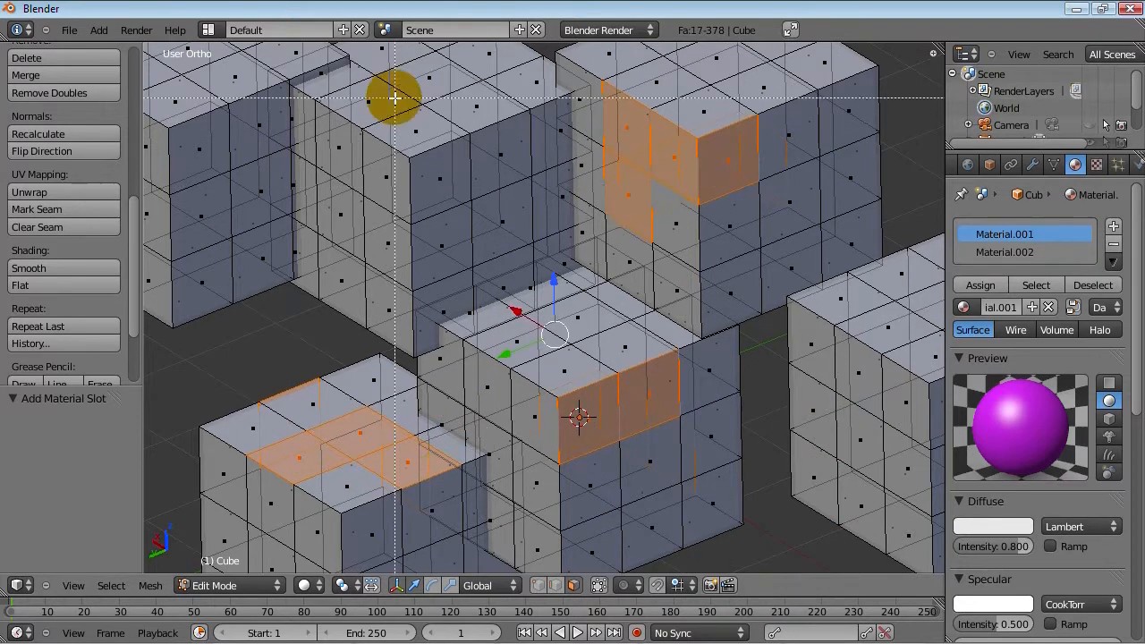
drag(394, 97, 517, 192)
- Assign the magenta material to the selected face patches and clear the selection
click(980, 284)
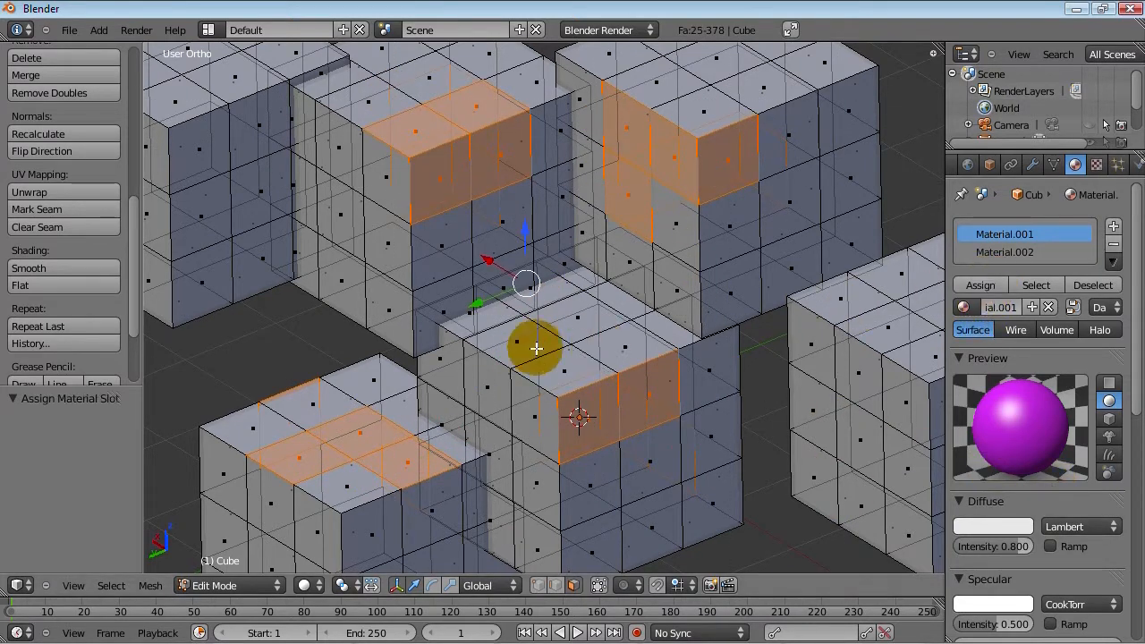
key(a)
scroll(554, 353, down, 3)
key(ctrl+z)
click(1002, 252)
click(981, 285)
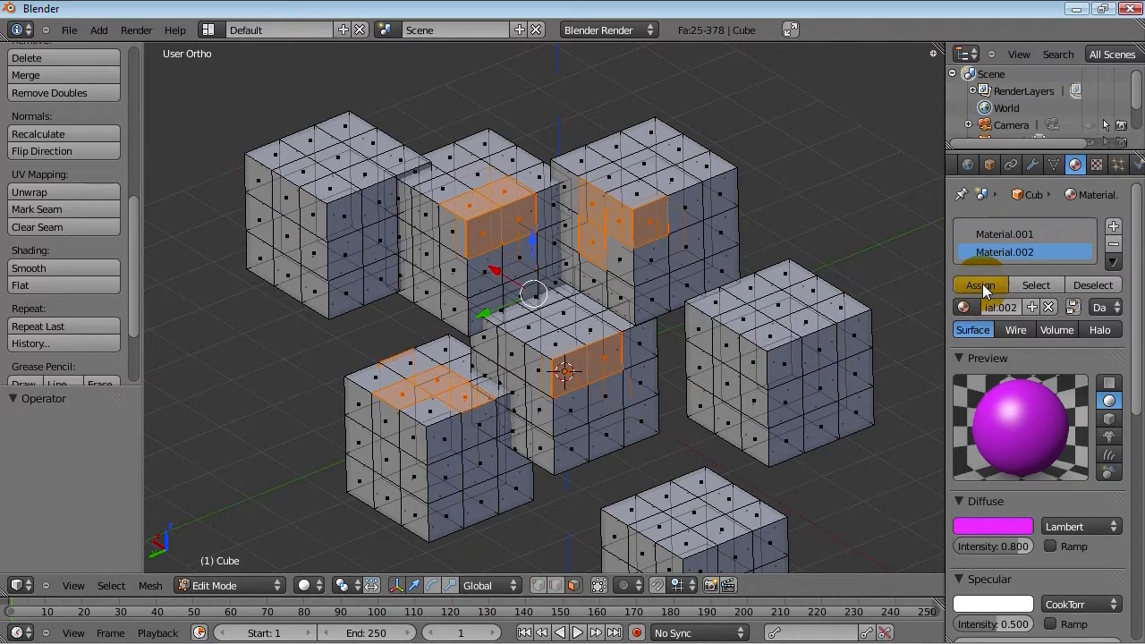
click(991, 233)
click(983, 253)
click(979, 285)
key(a)
- Select all the geometry in Edit Mode and separate it by material
key(Tab)
key(Tab)
key(a)
key(p)
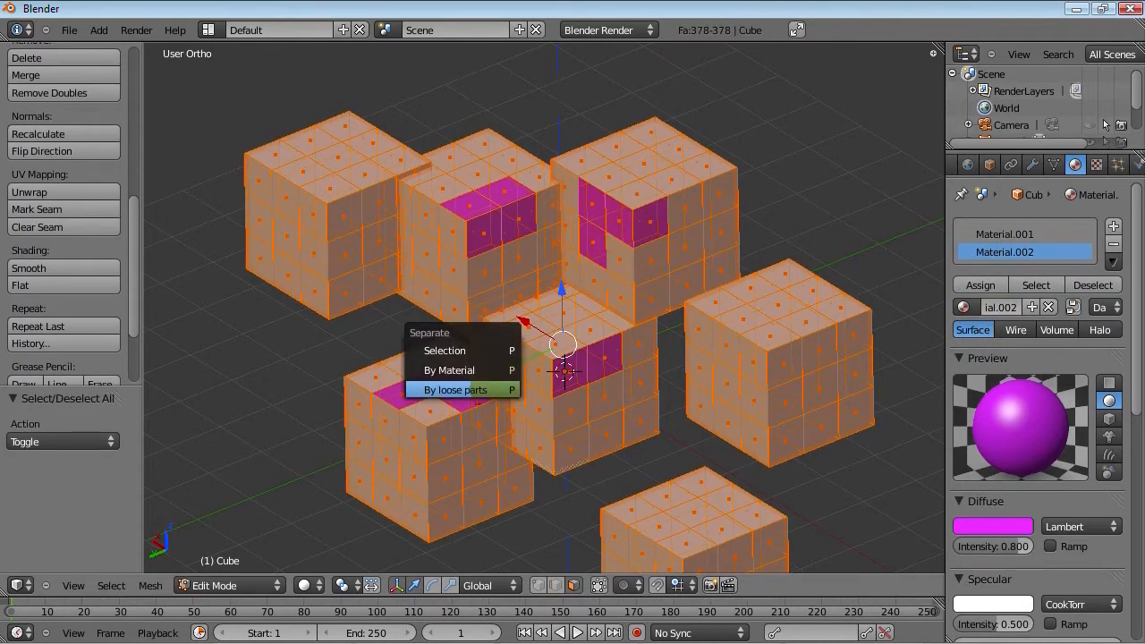
click(490, 369)
- Select the magenta faces' object in Object Mode and inspect its geometry in both Edit Mode and Object Mode
key(Tab)
right_click(582, 203)
key(Tab)
scroll(561, 304, up, 5)
scroll(573, 322, down, 5)
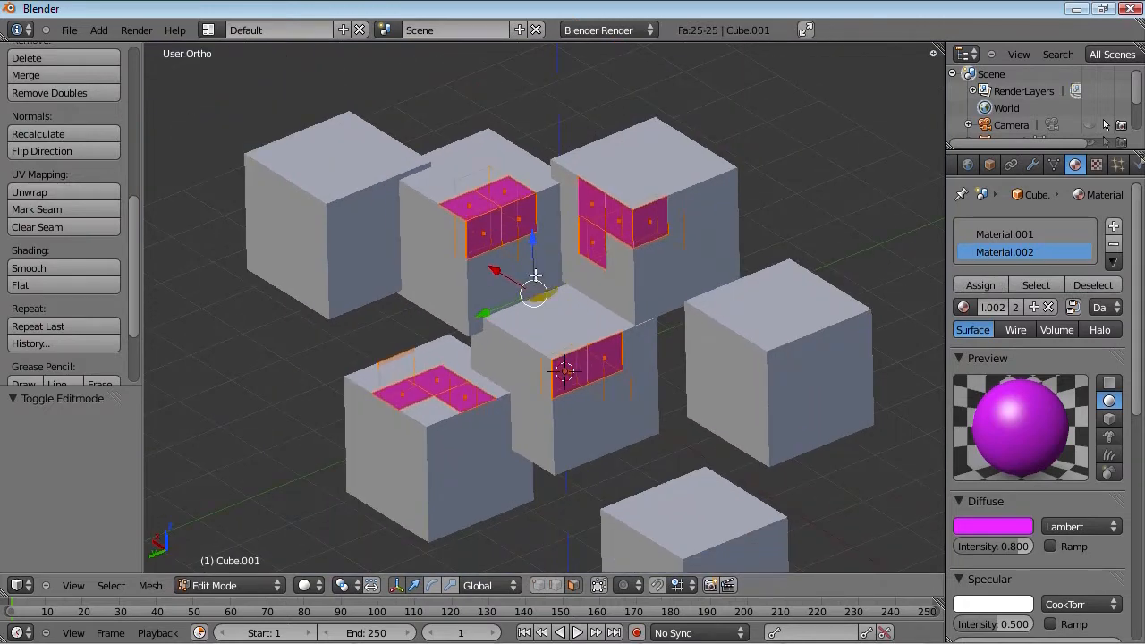
key(Tab)
scroll(524, 307, up, 4)
scroll(519, 312, down, 4)
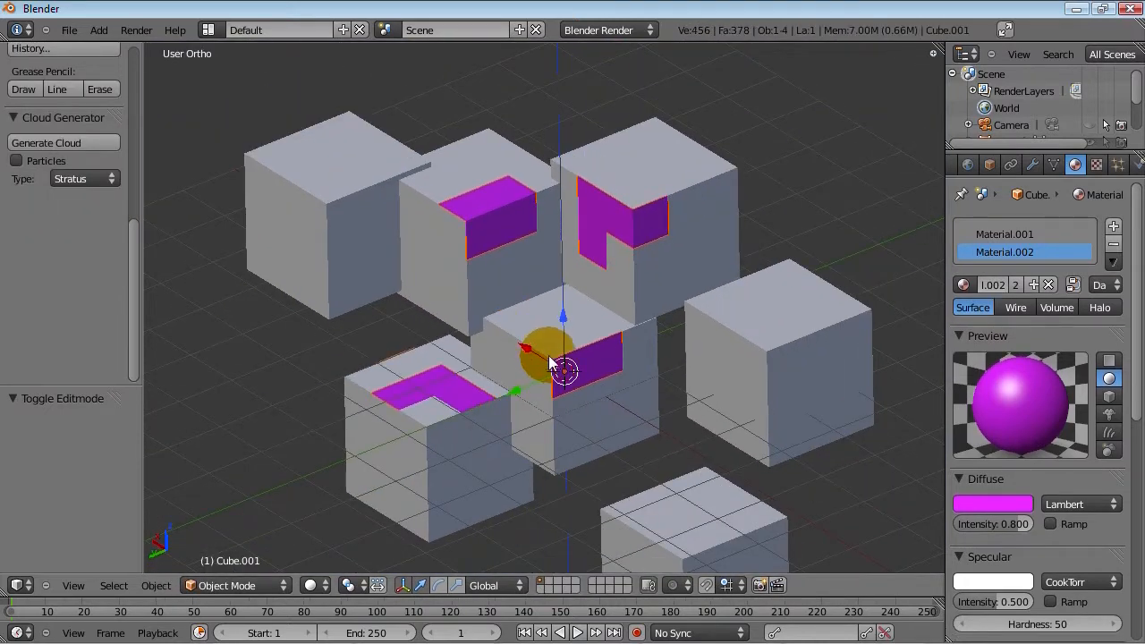
scroll(558, 324, up, 3)
scroll(661, 367, down, 3)
middle_drag(636, 397, 652, 480)
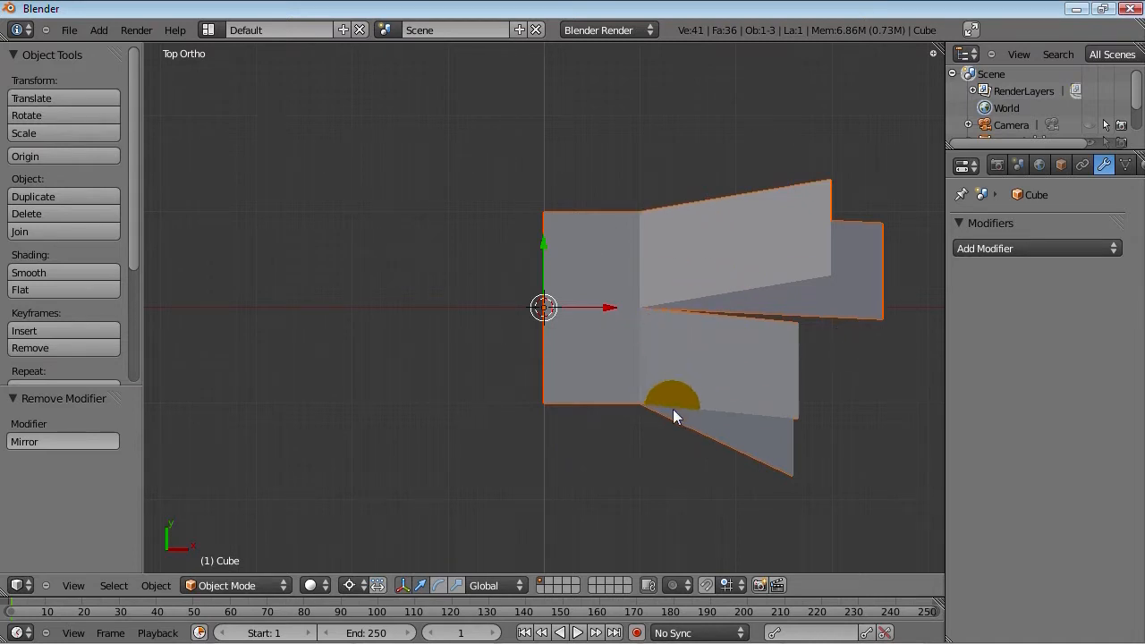
- Snap the 3D cursor to the selected half-mesh object at its open side
middle_drag(558, 444, 684, 388)
middle_drag(488, 368, 604, 360)
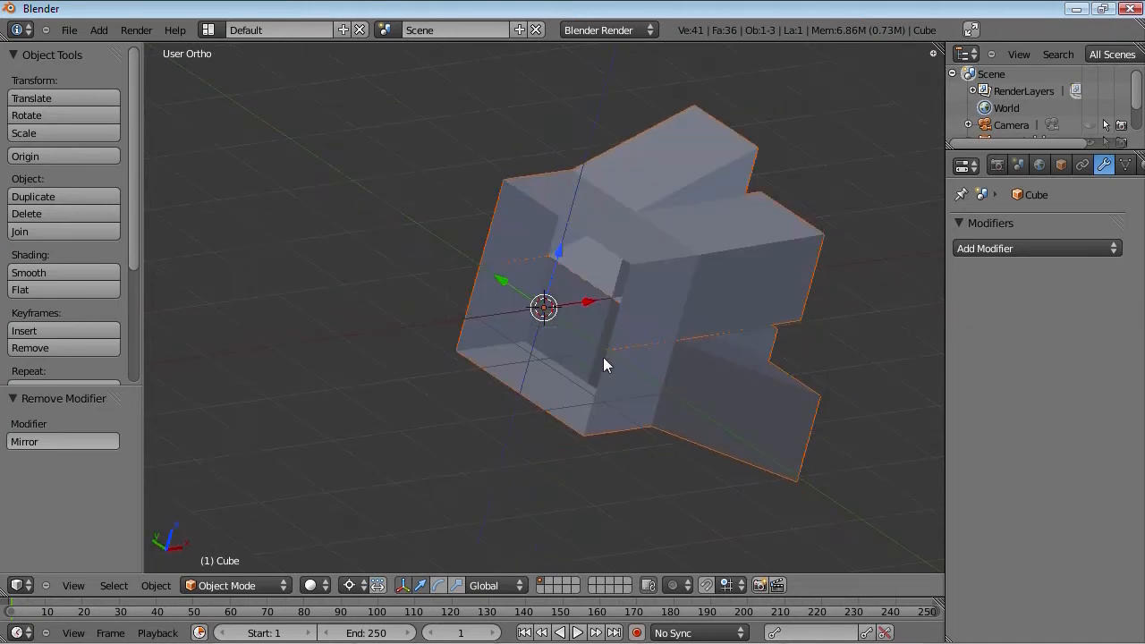
scroll(541, 315, up, 4)
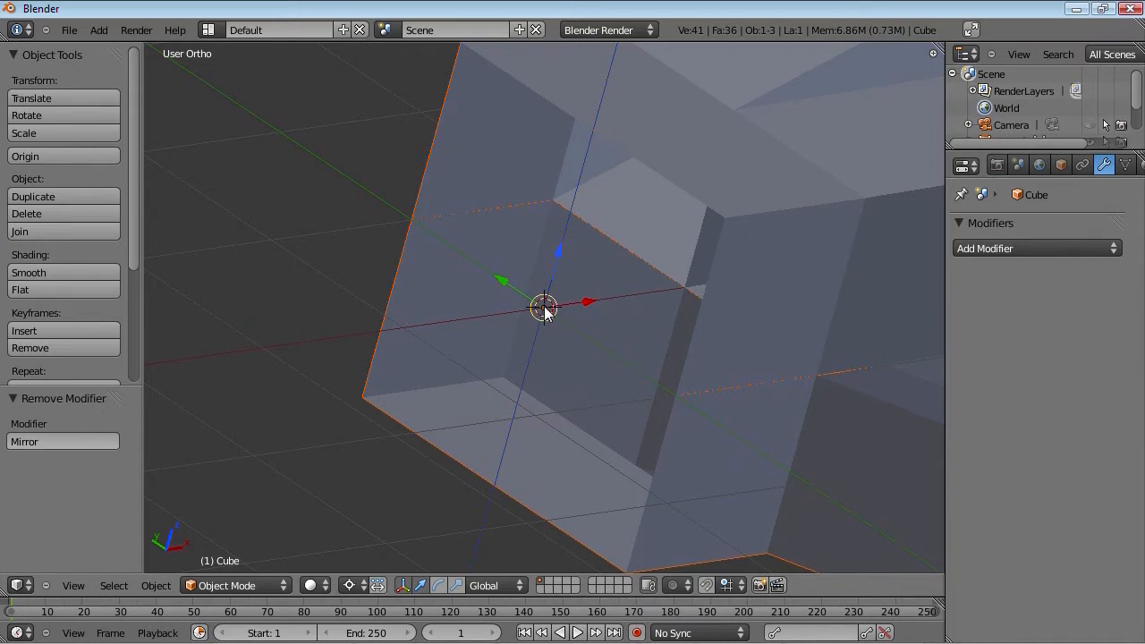
key(shift+s)
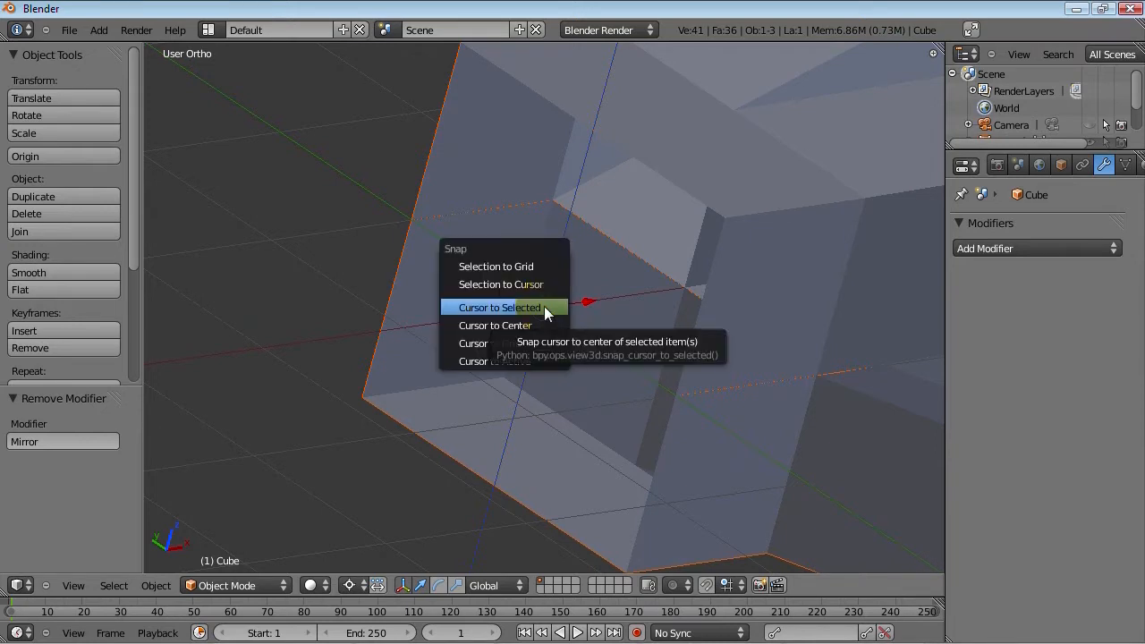
click(544, 305)
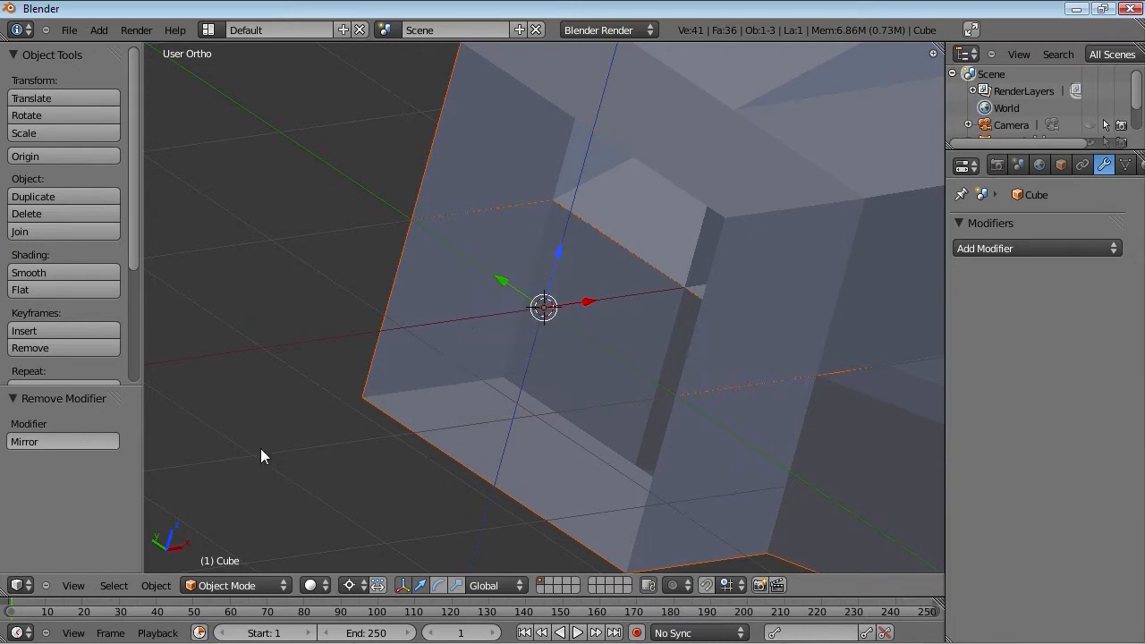
- Set the pivot point to the 3D Cursor and try scaling and rotating the object around it
click(357, 584)
click(371, 545)
key(s)
click(651, 347)
scroll(651, 339, down, 1)
key(r)
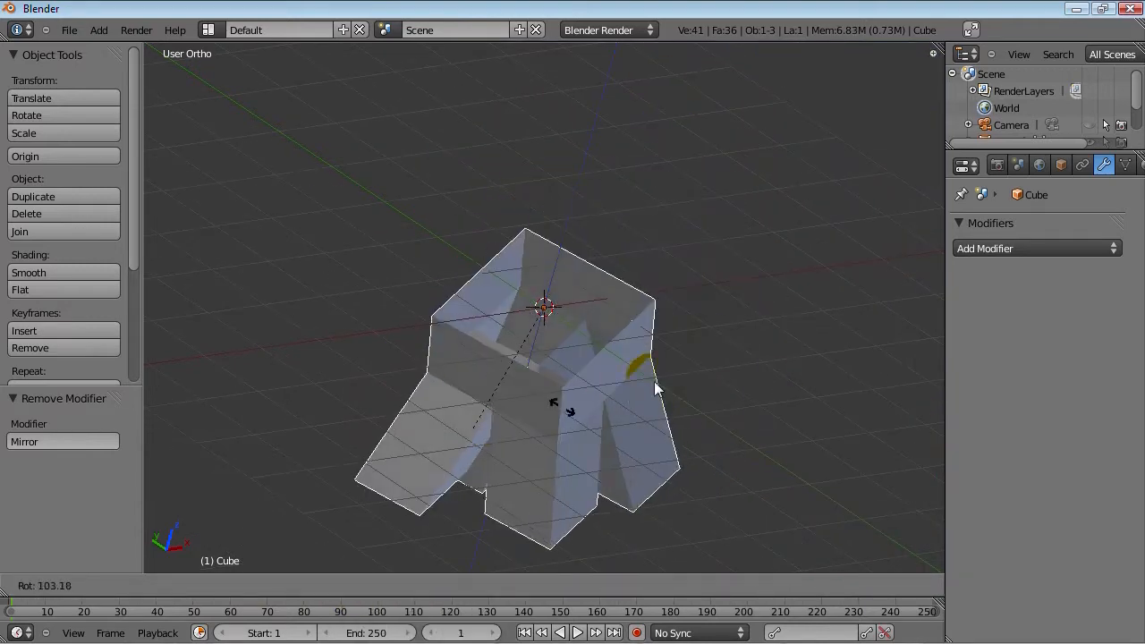
right_click(556, 323)
- Place the 3D cursor away from the object, try rotating around it, and snap the cursor back to the selected object
click(268, 244)
key(r)
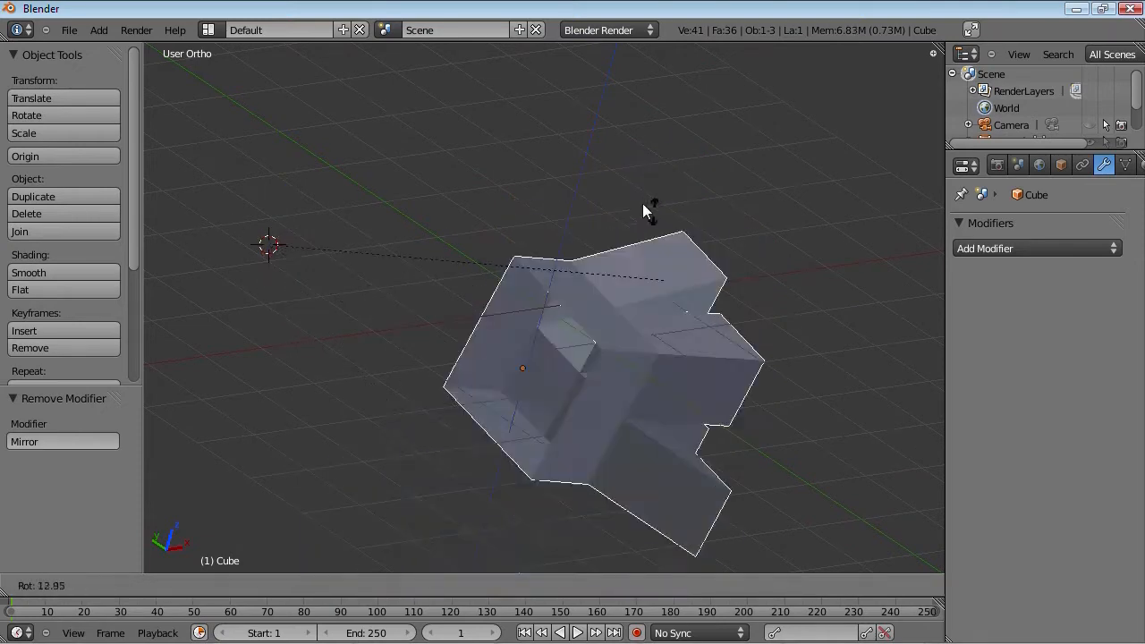
right_click(567, 349)
key(shift+s)
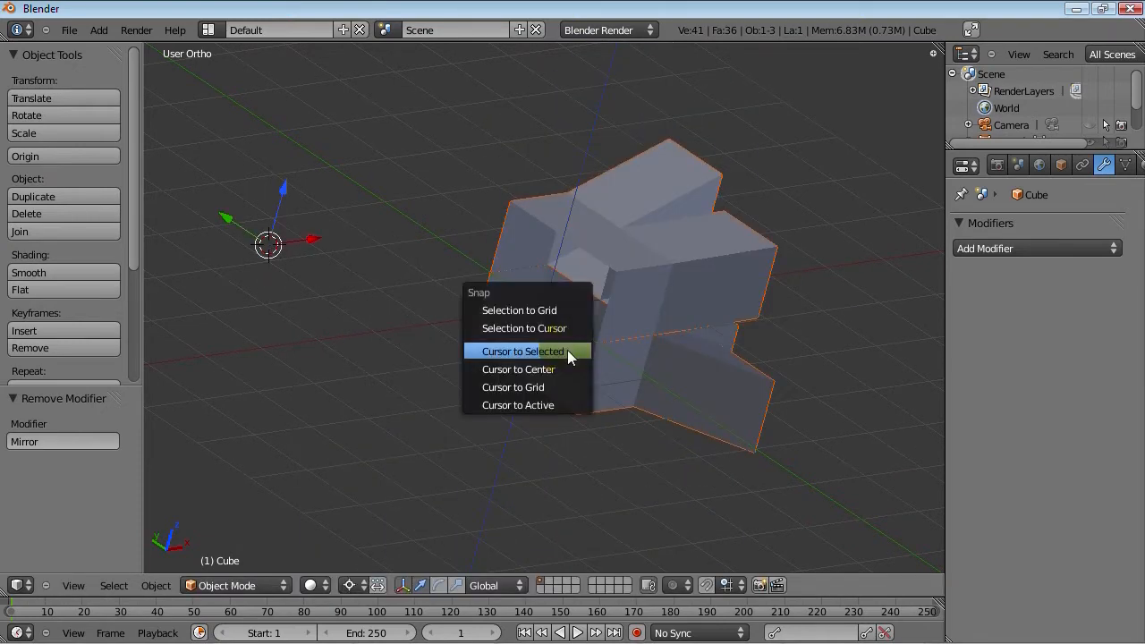
click(567, 351)
- Select the whole linked mesh in Edit Mode and change the pivot point to the geometry's own centre
scroll(513, 376, up, 4)
key(Tab)
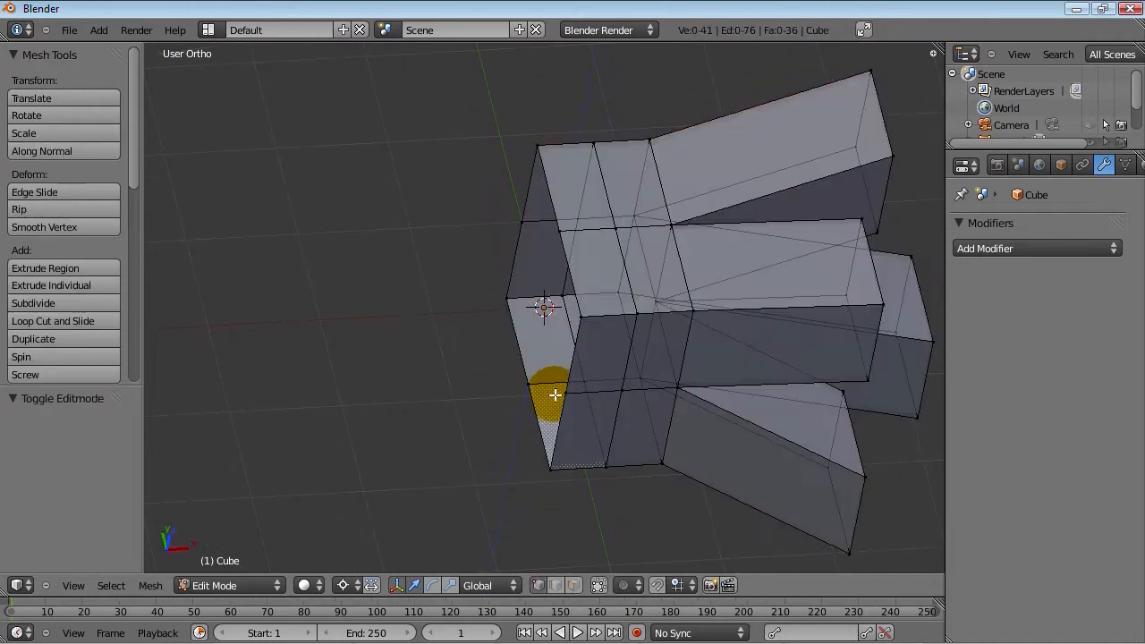
scroll(598, 396, up, 4)
key(l)
scroll(658, 381, down, 6)
scroll(658, 381, down, 1)
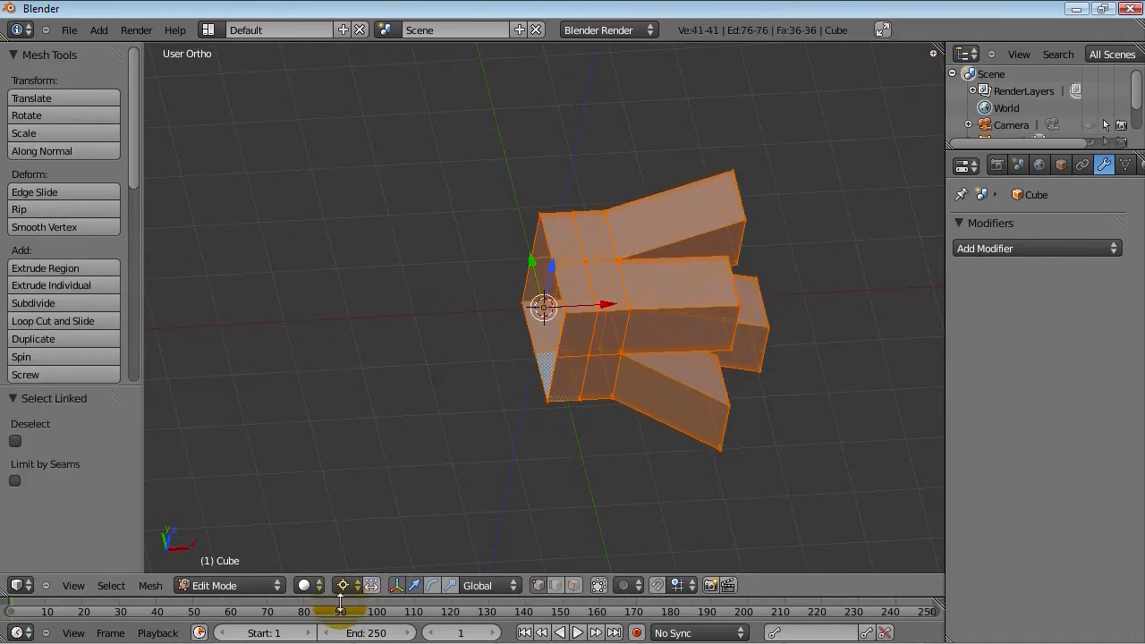
click(347, 585)
click(376, 528)
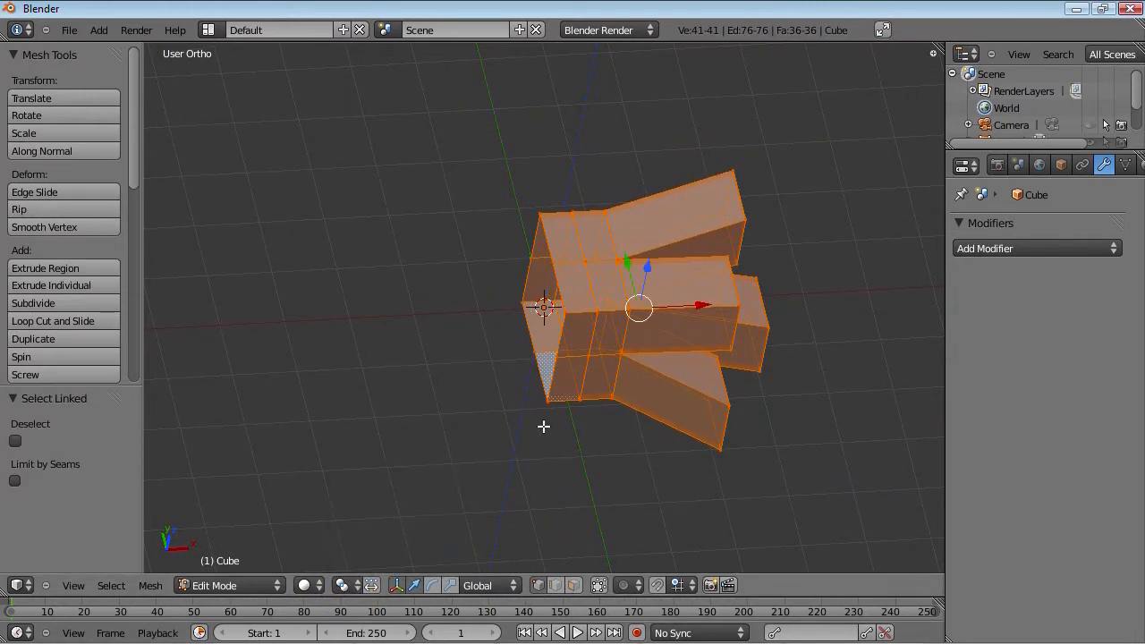
- Duplicate the selected geometry in place
scroll(544, 424, up, 2)
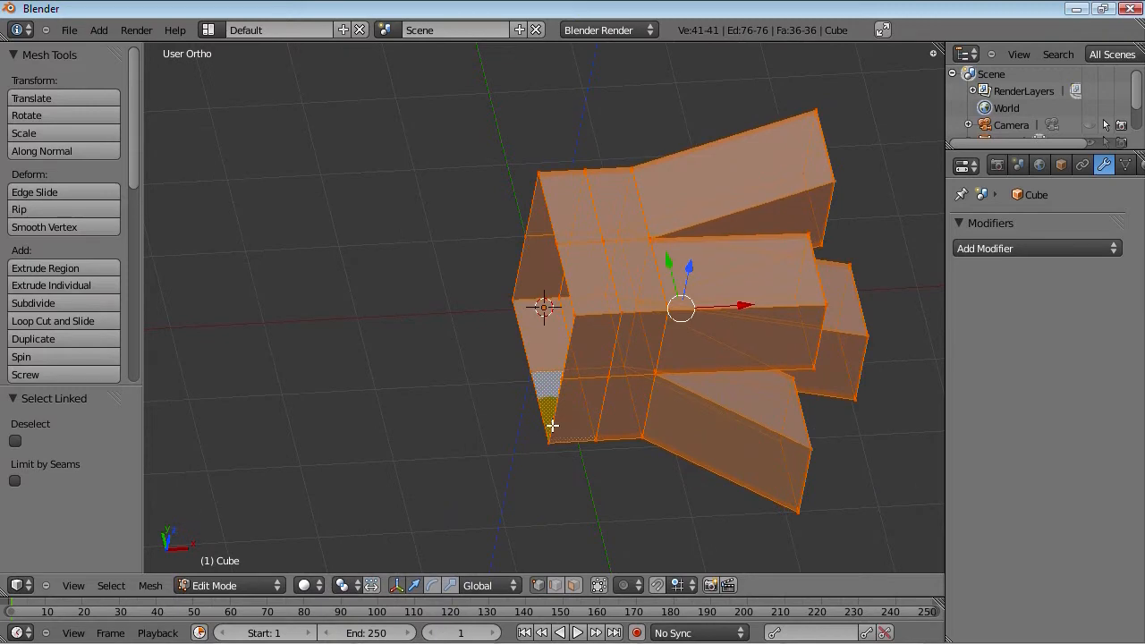
key(shift+d)
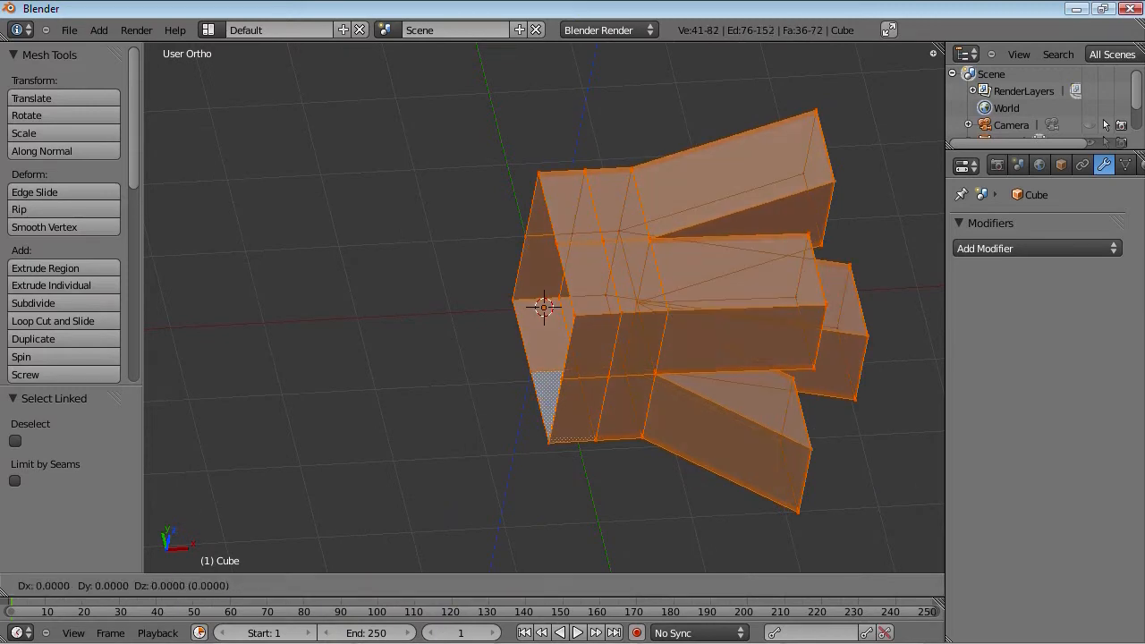
click(640, 369)
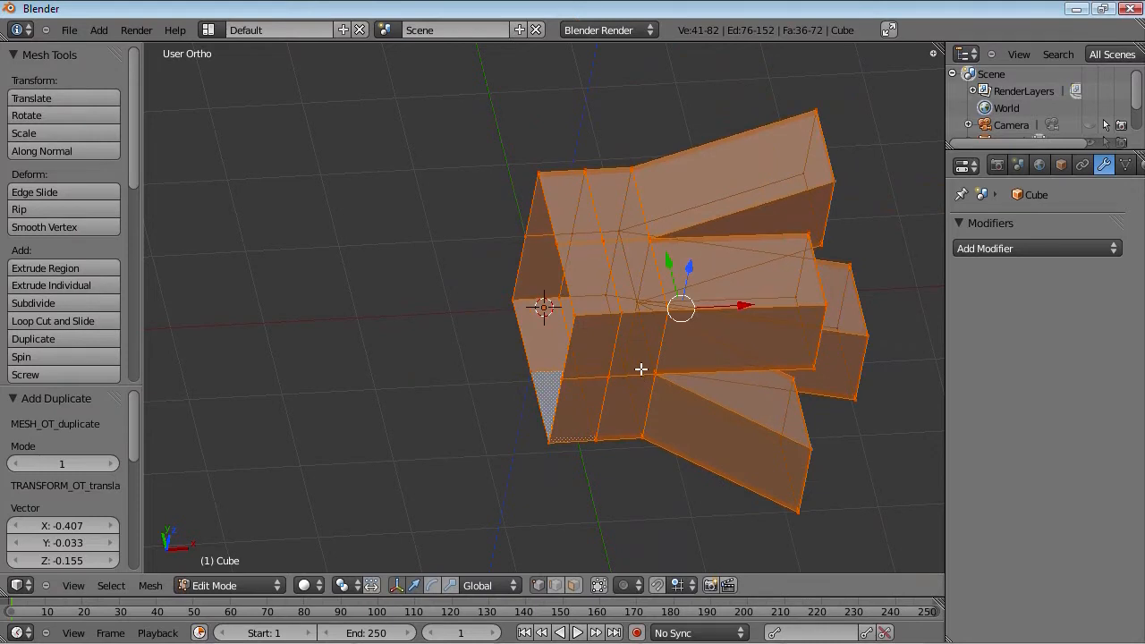
- Mirror the duplicated geometry along the local Z axis after trying the X and Y axes
key(ctrl+m)
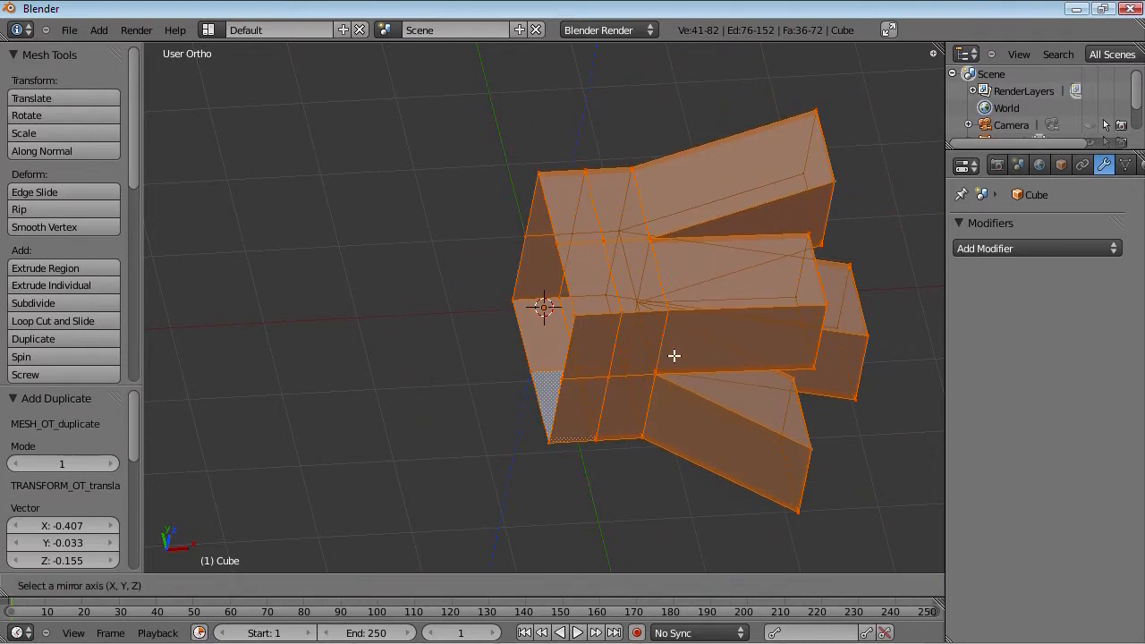
key(x)
key(y)
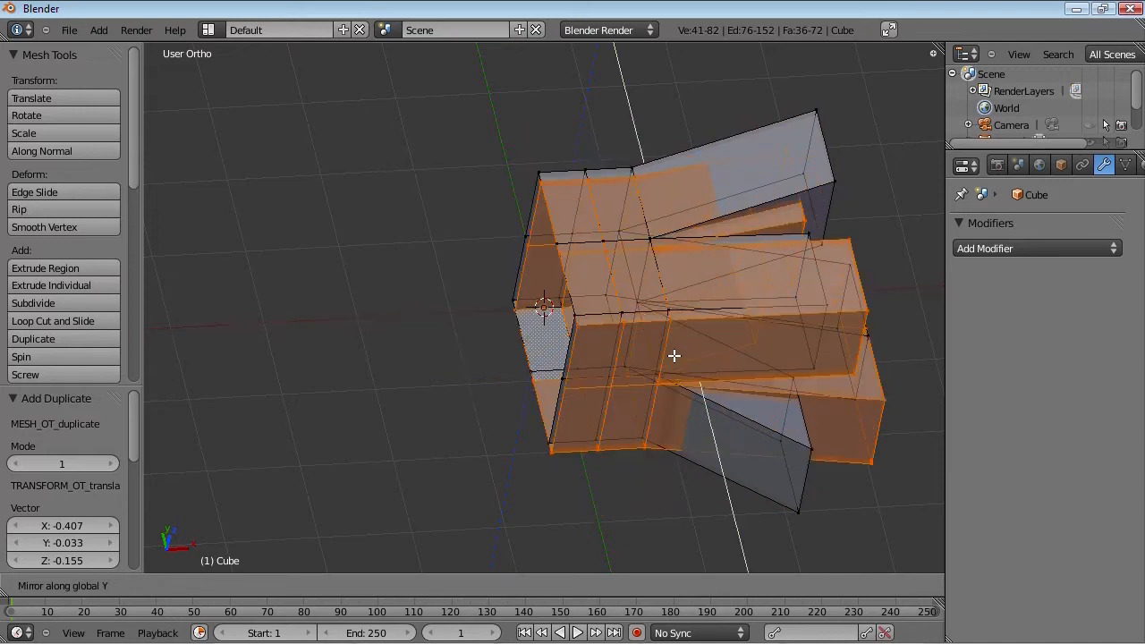
key(z)
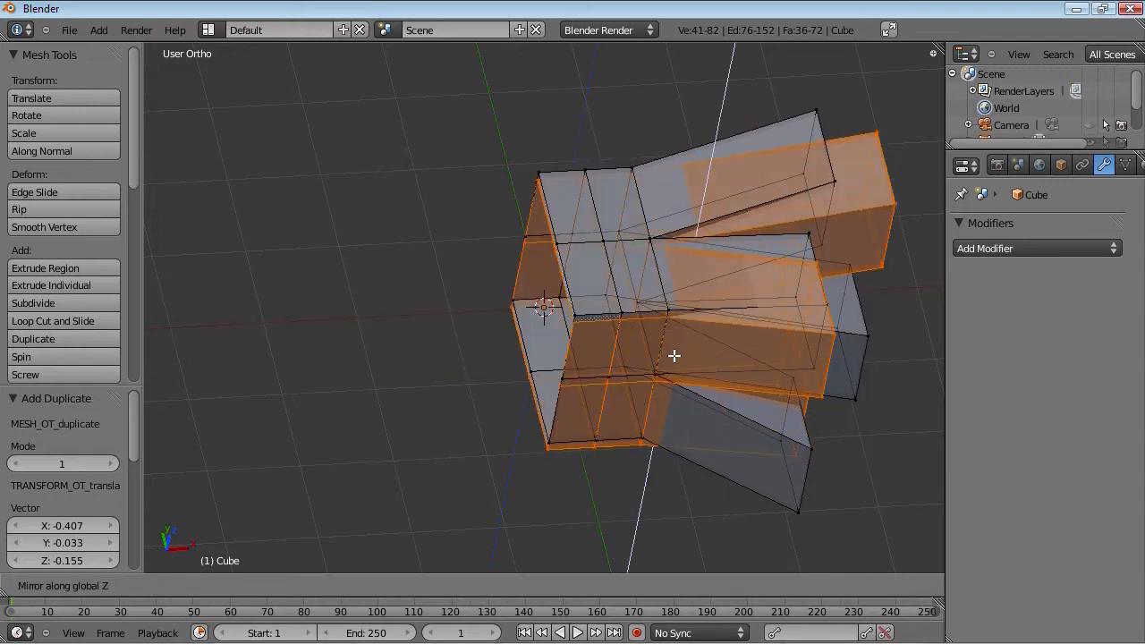
key(x)
key(x)
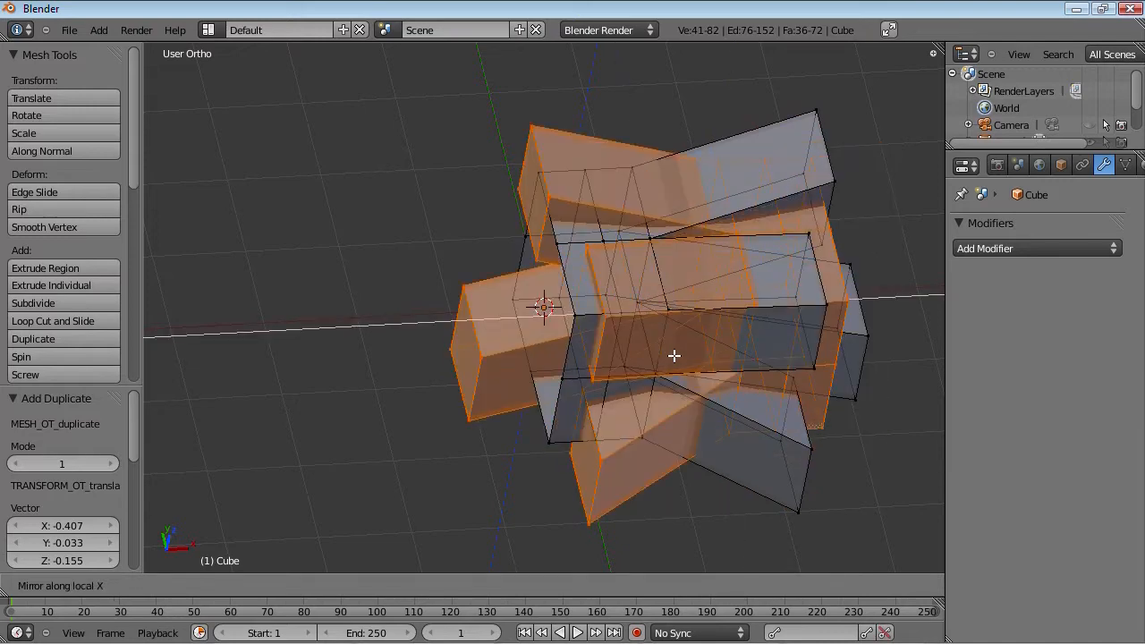
key(z)
key(z)
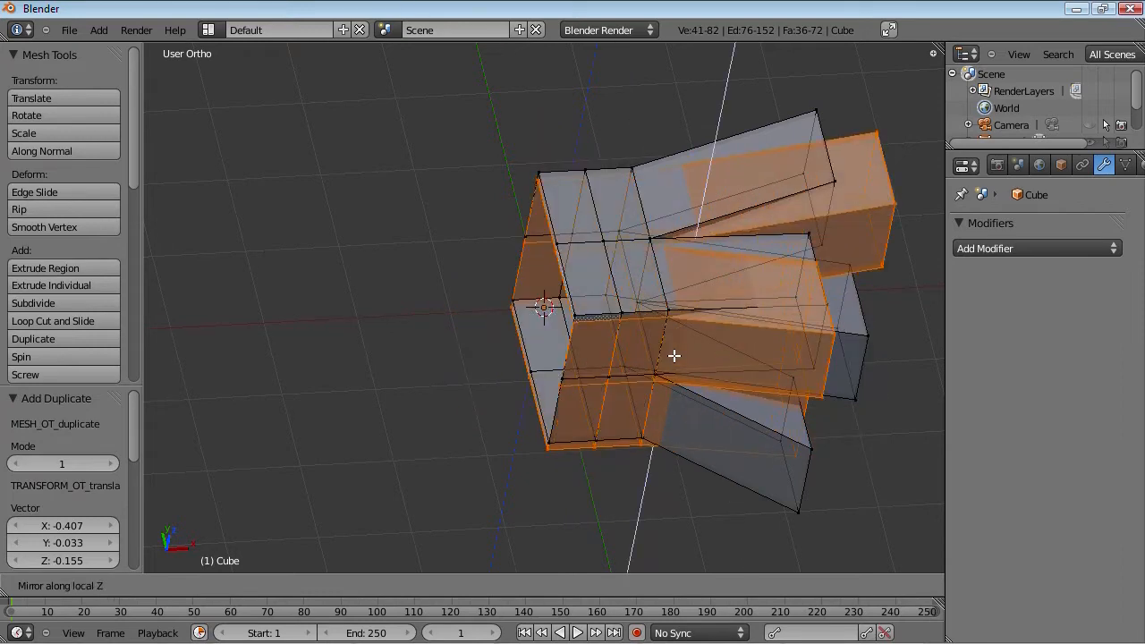
key(Return)
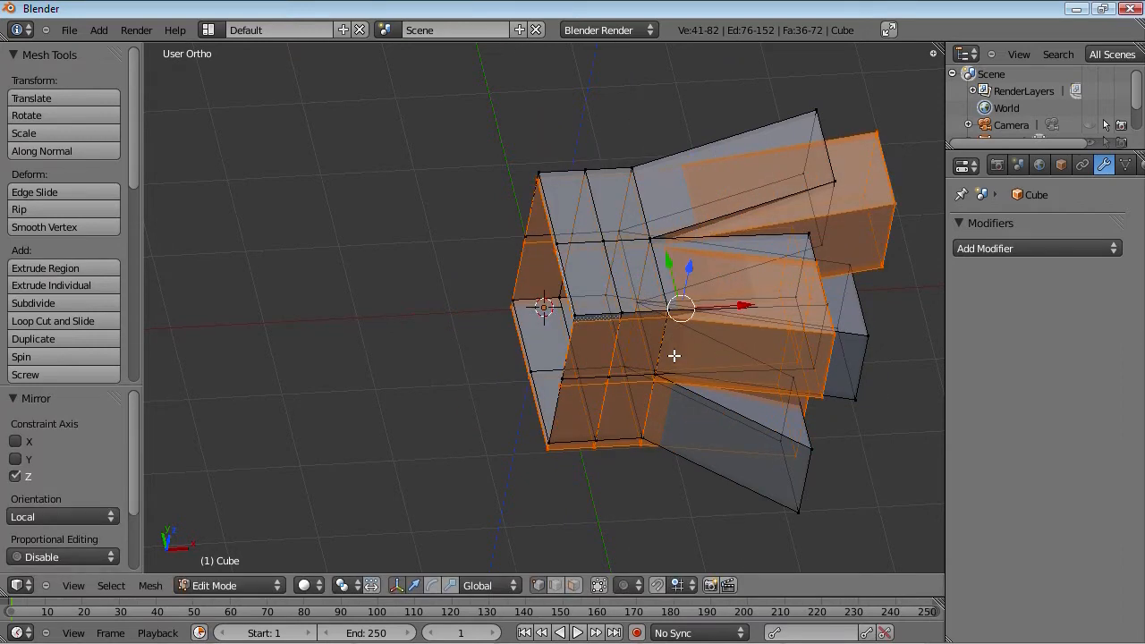
- Rotate the whole object in Object Mode and return to Edit Mode with the duplicated geometry still selected
key(a)
key(Tab)
key(r)
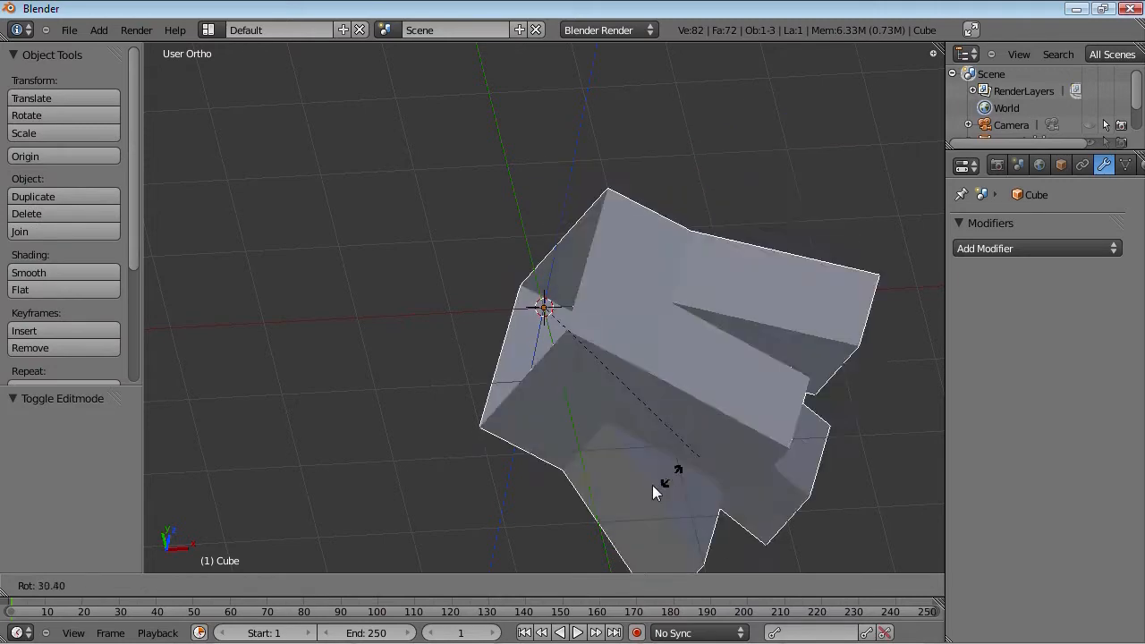
click(731, 417)
key(Tab)
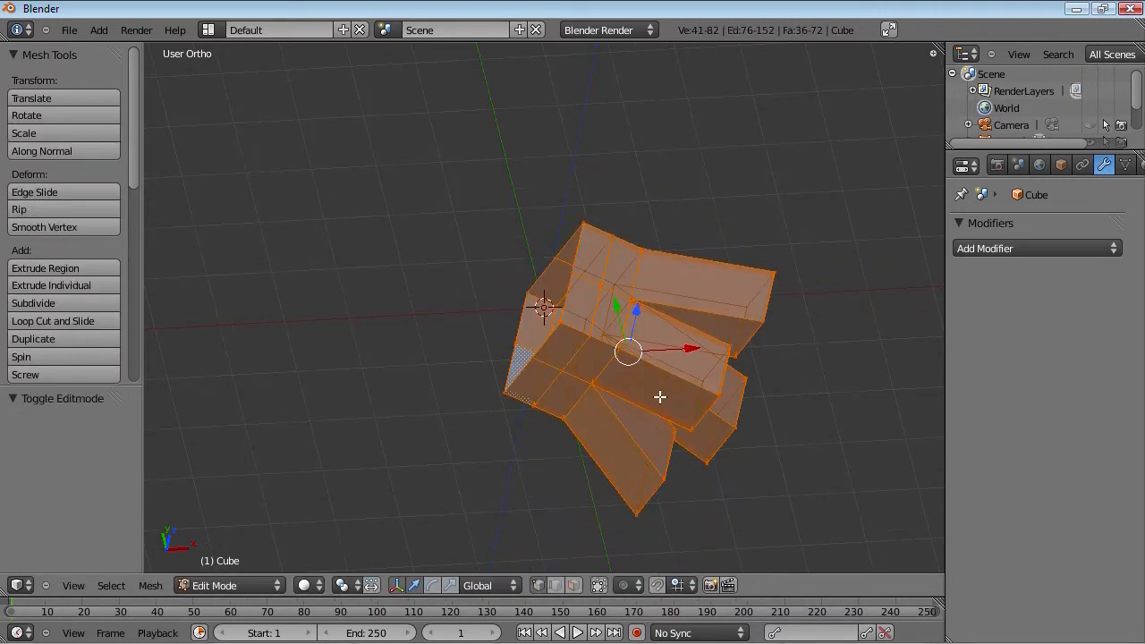
- Try mirroring the duplicated geometry along the global and local X axes, and remove the duplicate from the mesh
key(ctrl+m)
key(x)
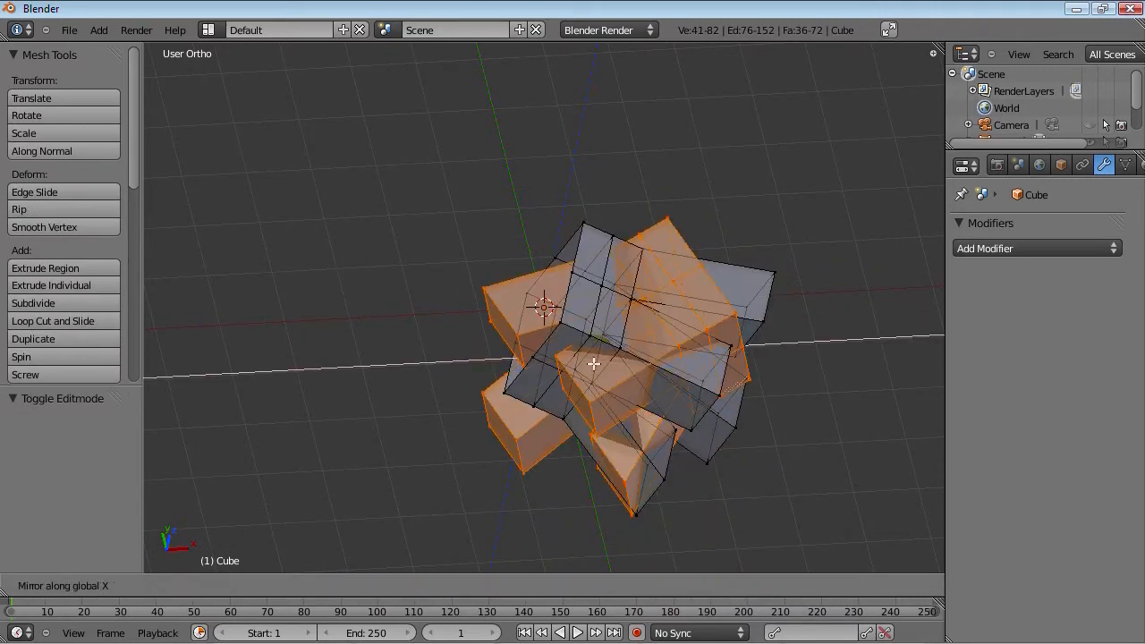
key(x)
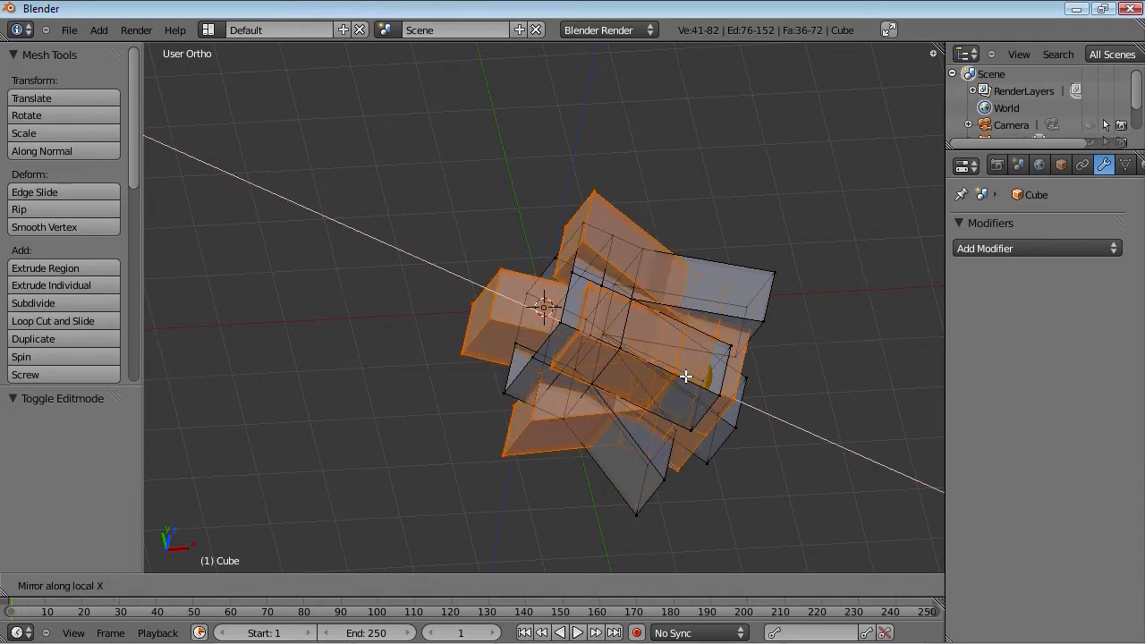
key(Return)
click(684, 376)
key(Tab)
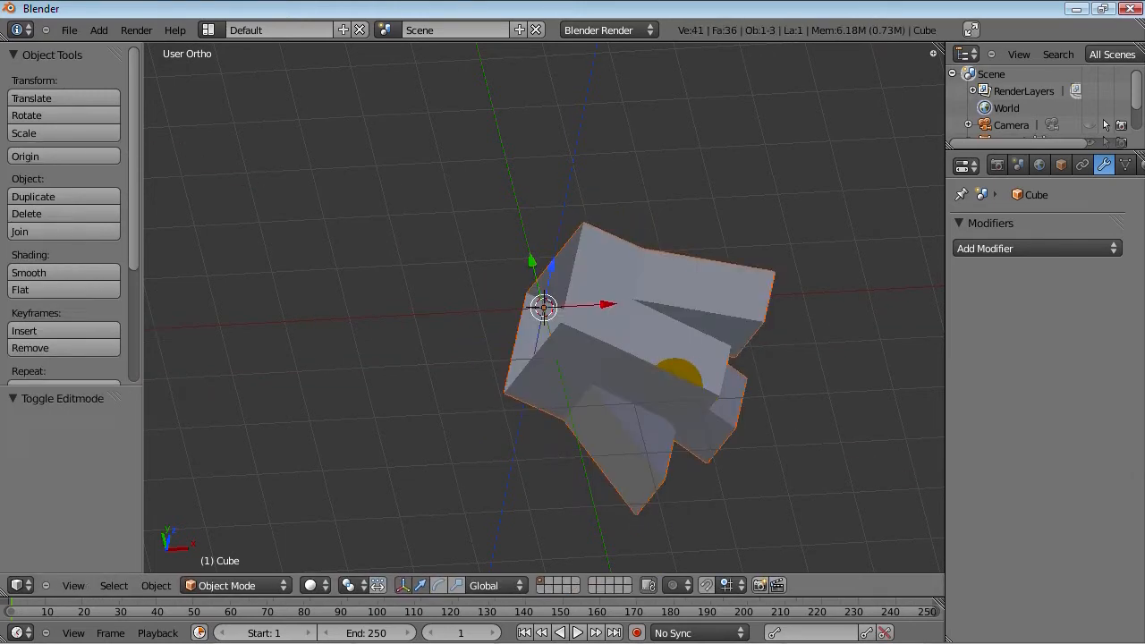
- Clear the object's rotation and set the pivot point to 3D Cursor in Edit Mode
key(alt+r)
scroll(678, 383, up, 3)
key(Tab)
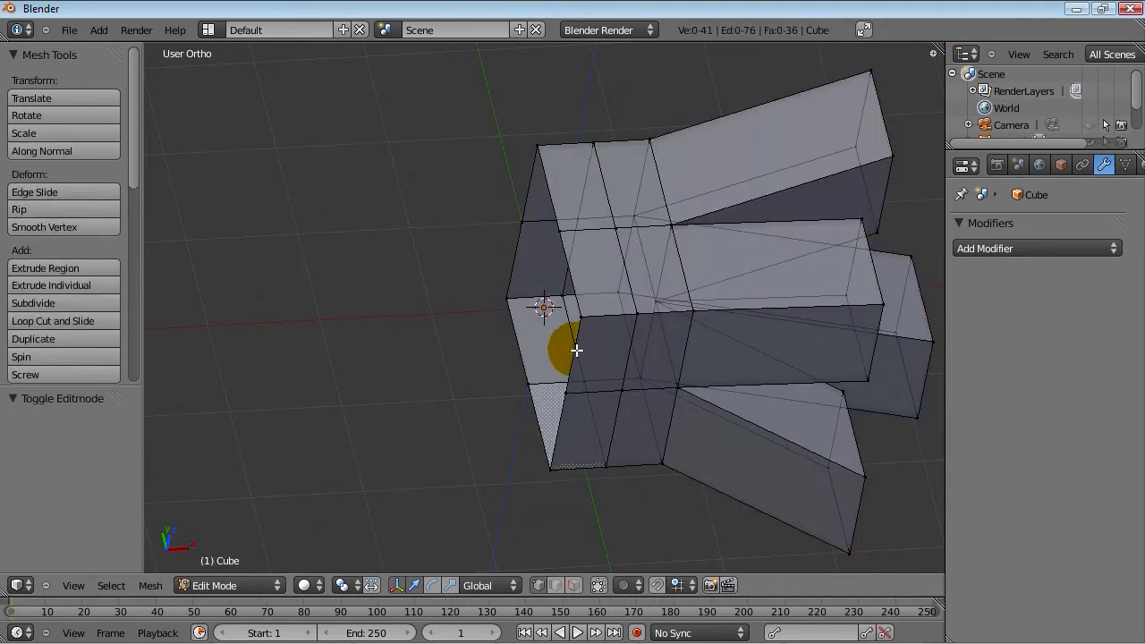
click(348, 585)
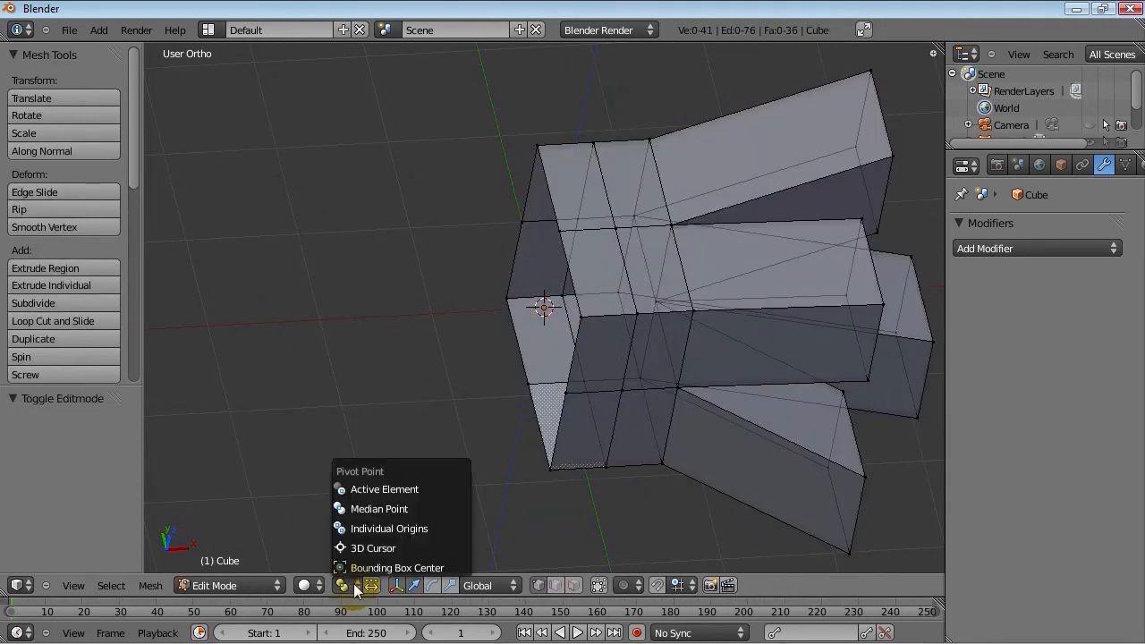
click(374, 546)
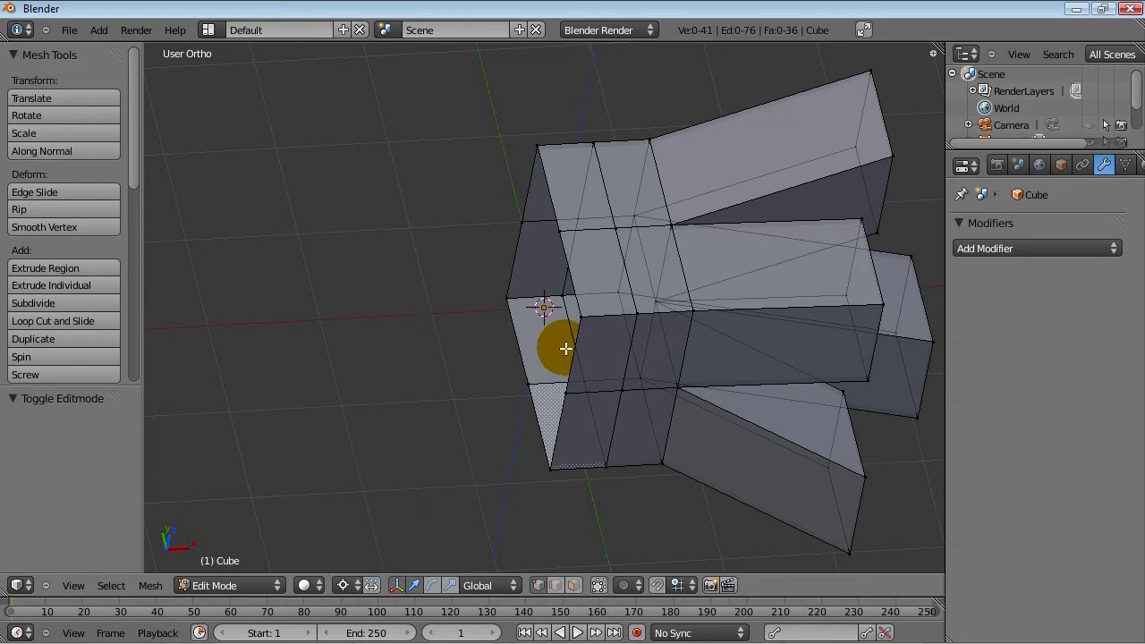
- Select the whole linked mesh, duplicate it in place and mirror the copy along the global X axis around the 3D cursor
key(l)
key(shift+d)
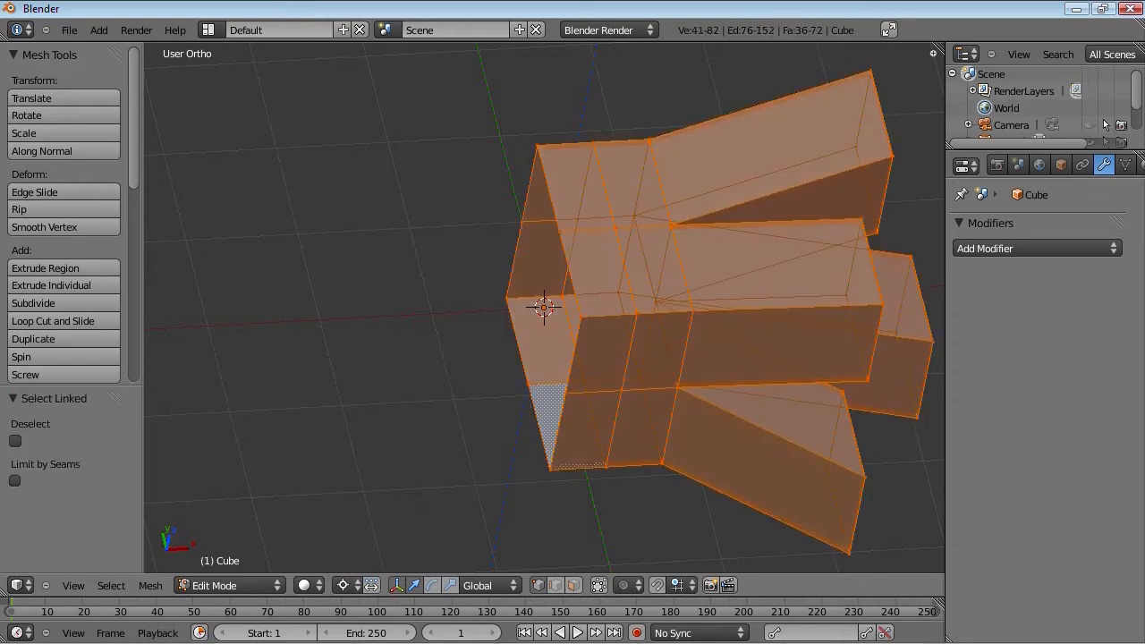
right_click(671, 357)
key(ctrl+m)
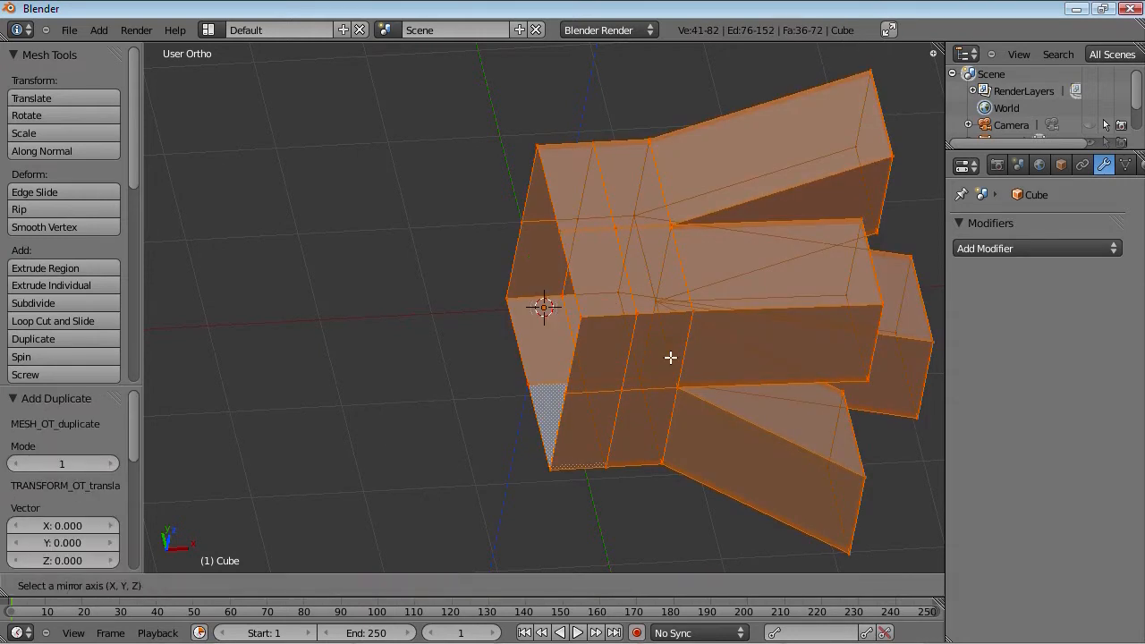
key(x)
click(671, 357)
middle_drag(628, 370, 523, 290)
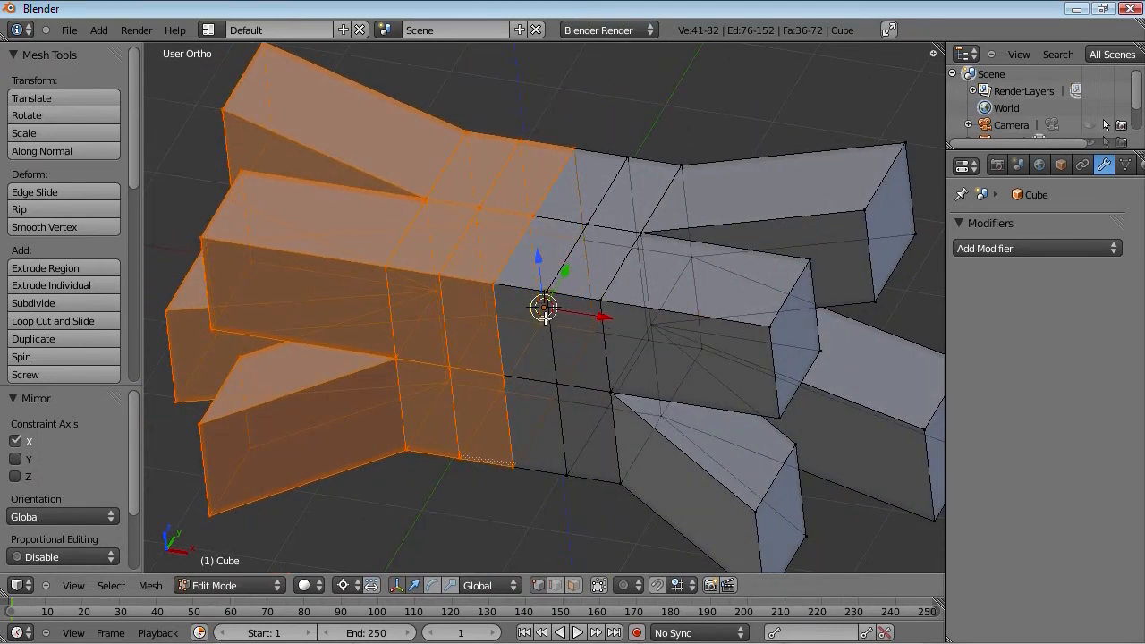
scroll(513, 331, down, 5)
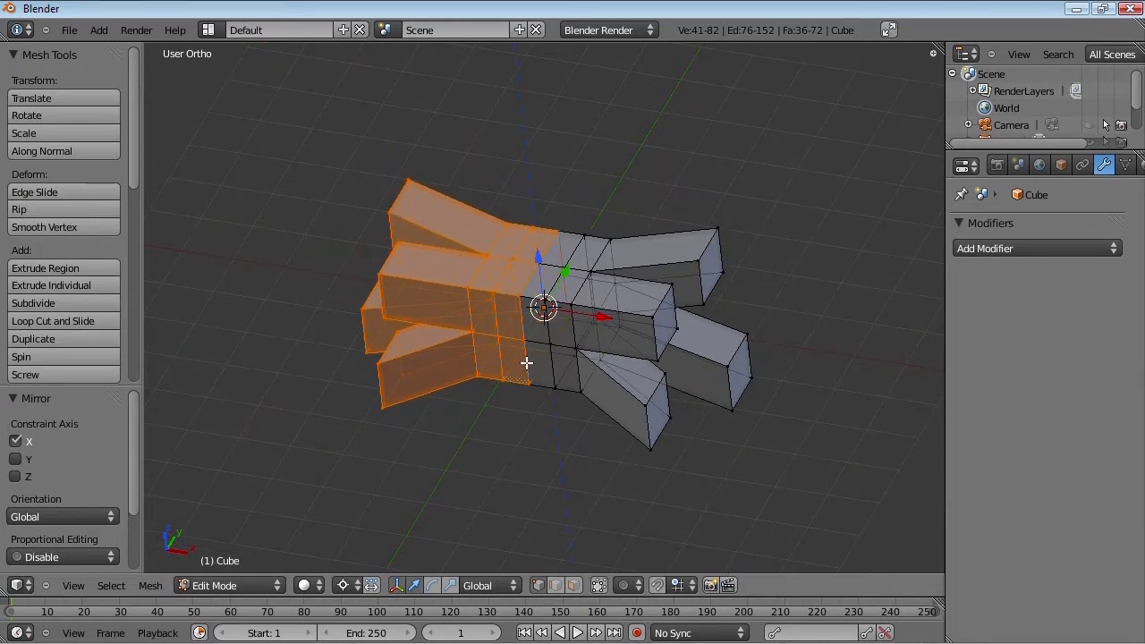
- Undo the mirror and the duplication, and move the mesh 2 units along the global X axis
key(ctrl+z)
key(ctrl+z)
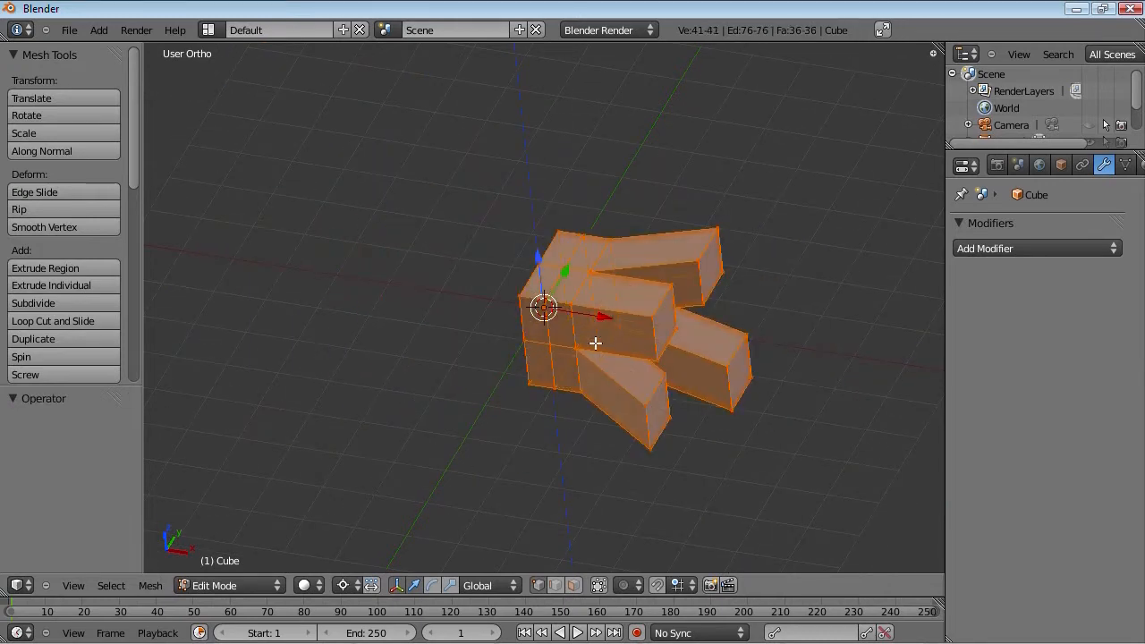
key(g)
key(x)
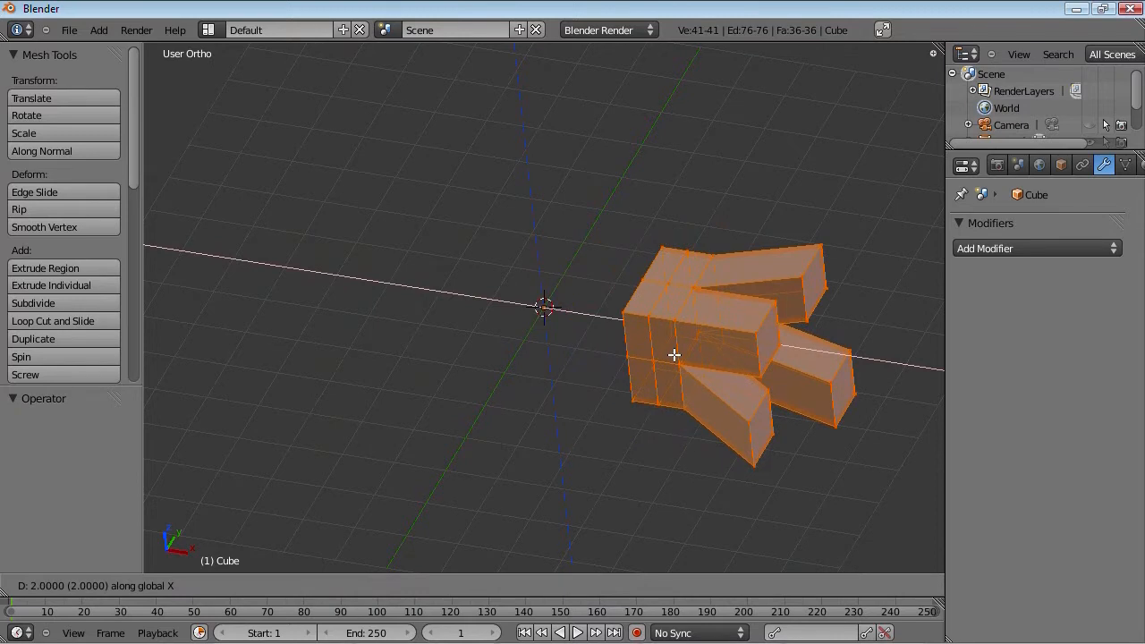
click(673, 355)
scroll(743, 386, up, 3)
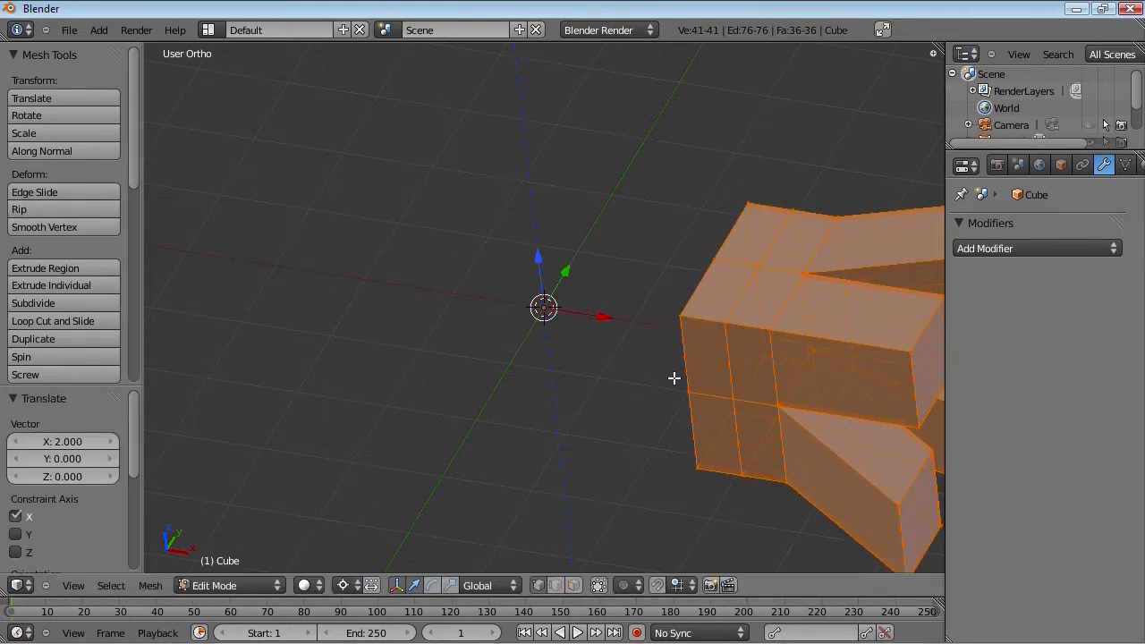
- Duplicate the offset mesh in place and mirror the copy along the global X axis across the 3D cursor
key(shift+d)
right_click(673, 377)
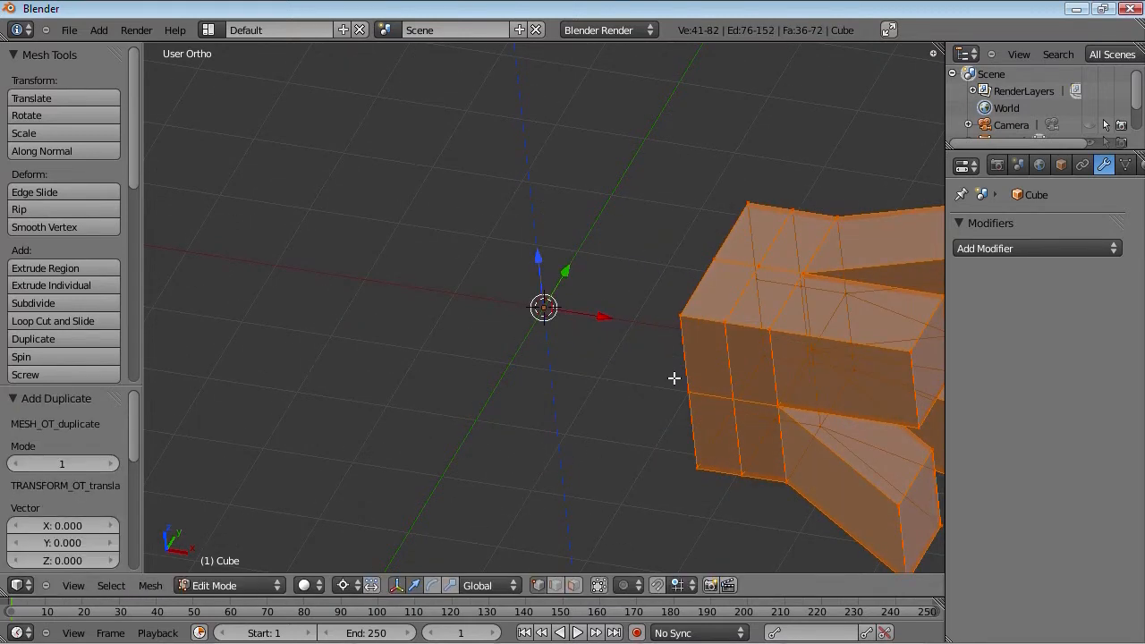
key(ctrl+m)
key(x)
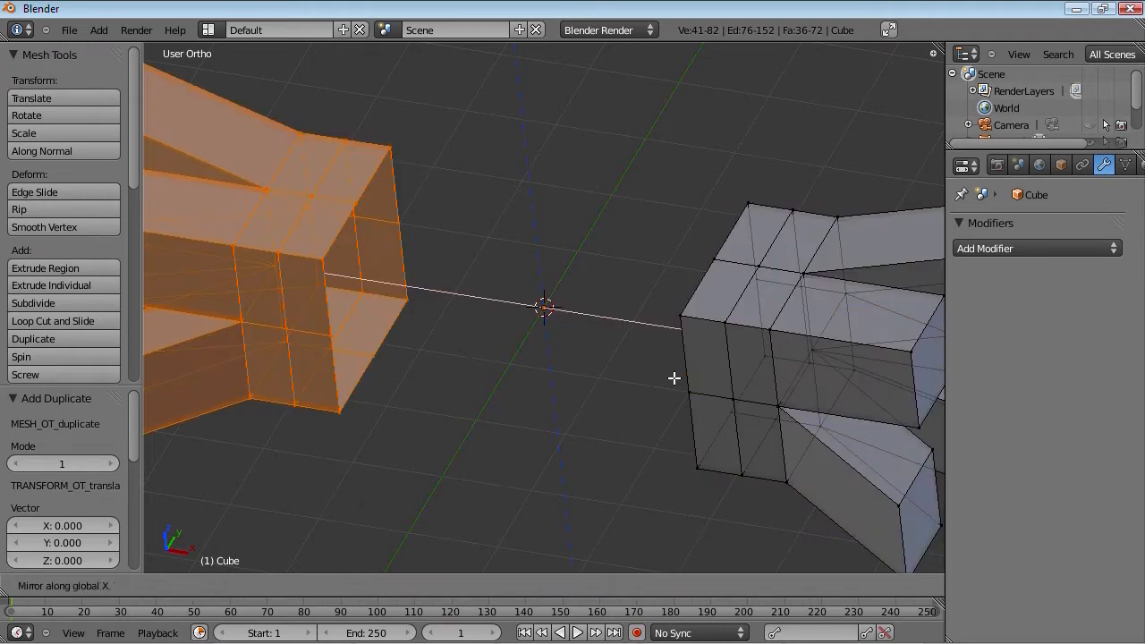
click(673, 378)
scroll(494, 253, down, 5)
middle_drag(509, 299, 624, 261)
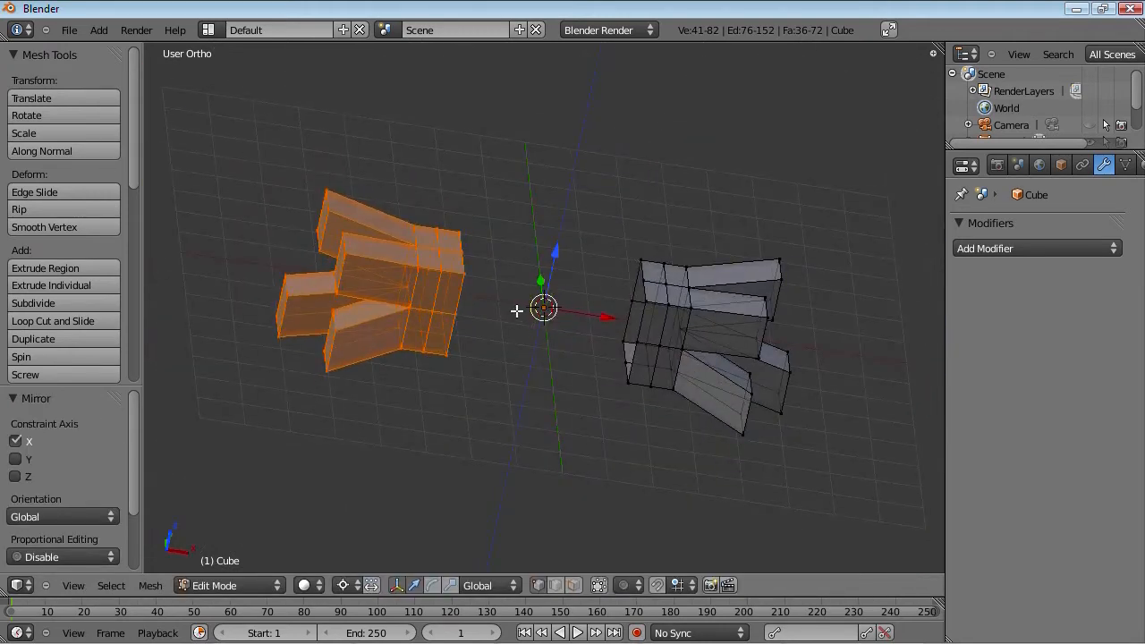
scroll(557, 384, up, 4)
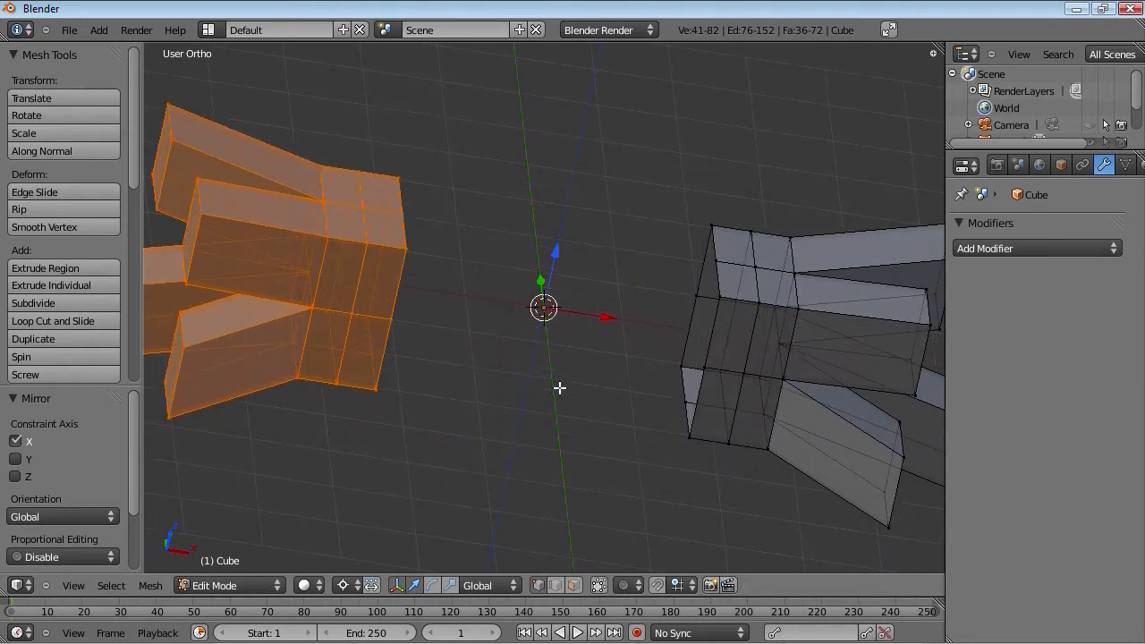
- Delete the vertices of the mirrored copy
key(x)
click(560, 376)
middle_drag(644, 309, 640, 134)
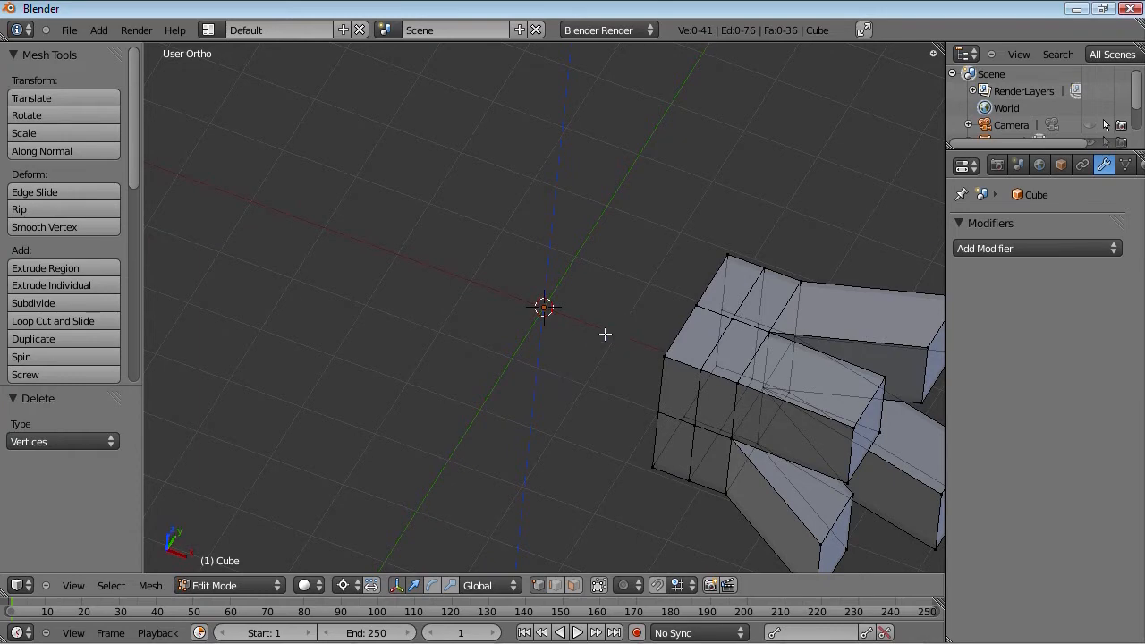
- Select the remaining linked mesh and move it -2 units along the global X axis, back to the 3D cursor
key(l)
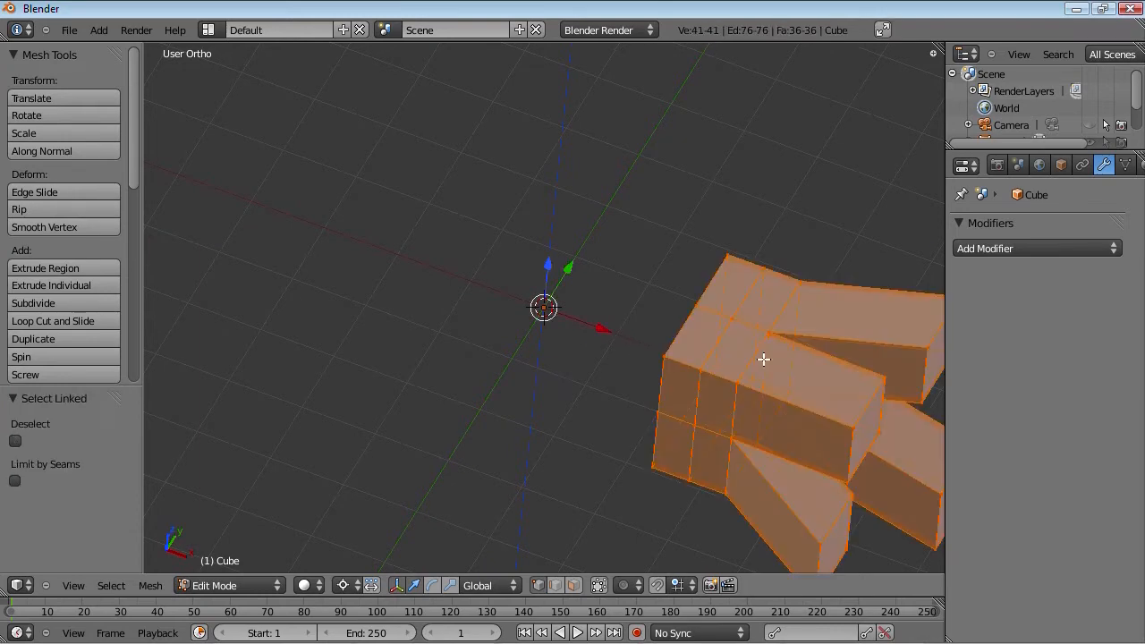
key(g)
key(x)
ctrl+click(645, 375)
middle_drag(508, 458, 631, 381)
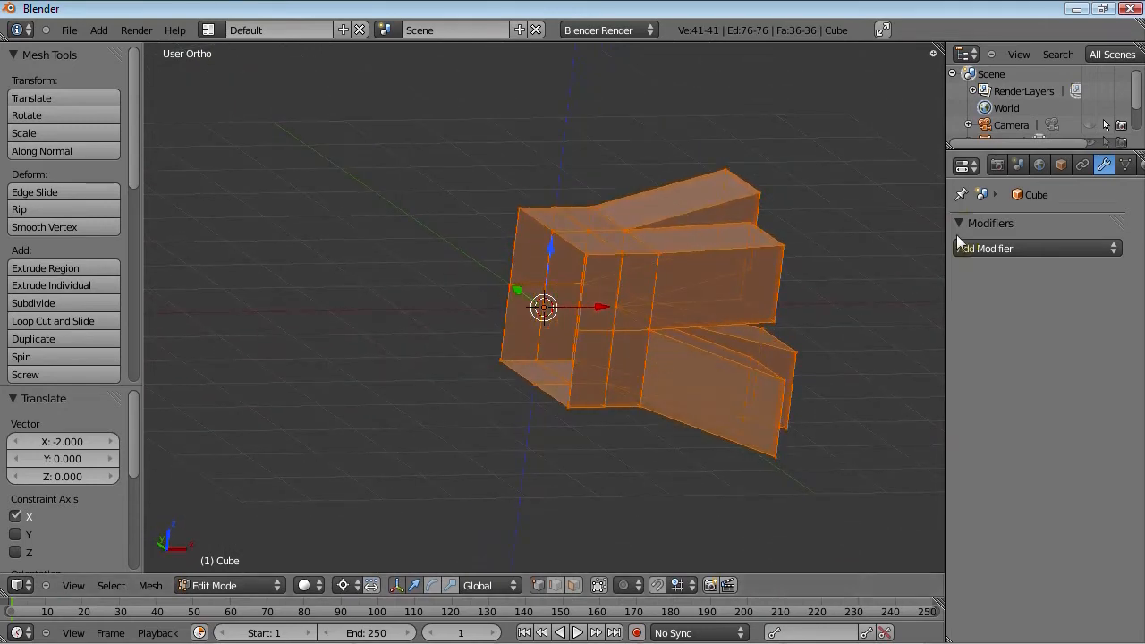
- Add a Mirror modifier to the object
middle_drag(671, 348, 536, 340)
click(1042, 249)
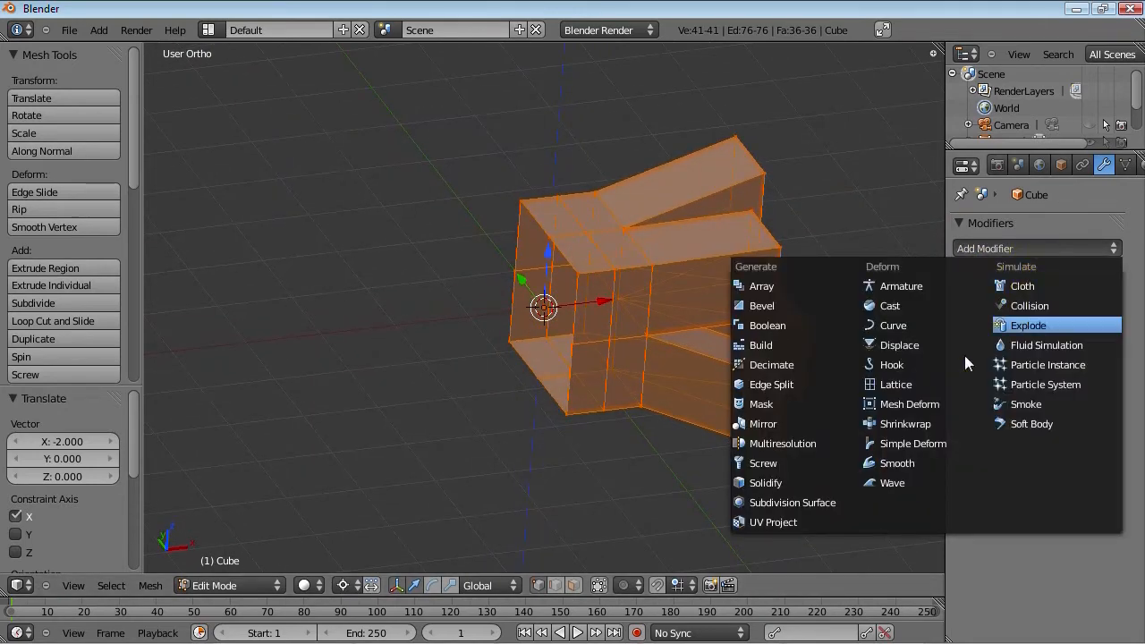
click(762, 423)
- Show the mesh in wireframe from the top view and inspect the seam between the original and mirrored halves
key(z)
middle_drag(621, 355, 583, 446)
key(KP_7)
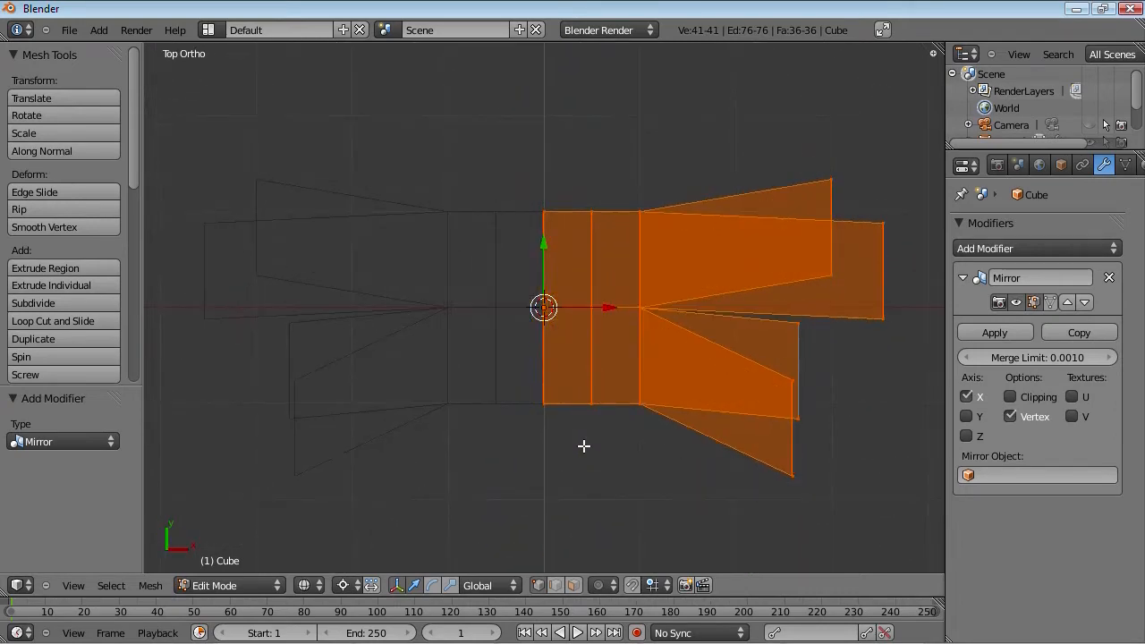
scroll(589, 352, up, 3)
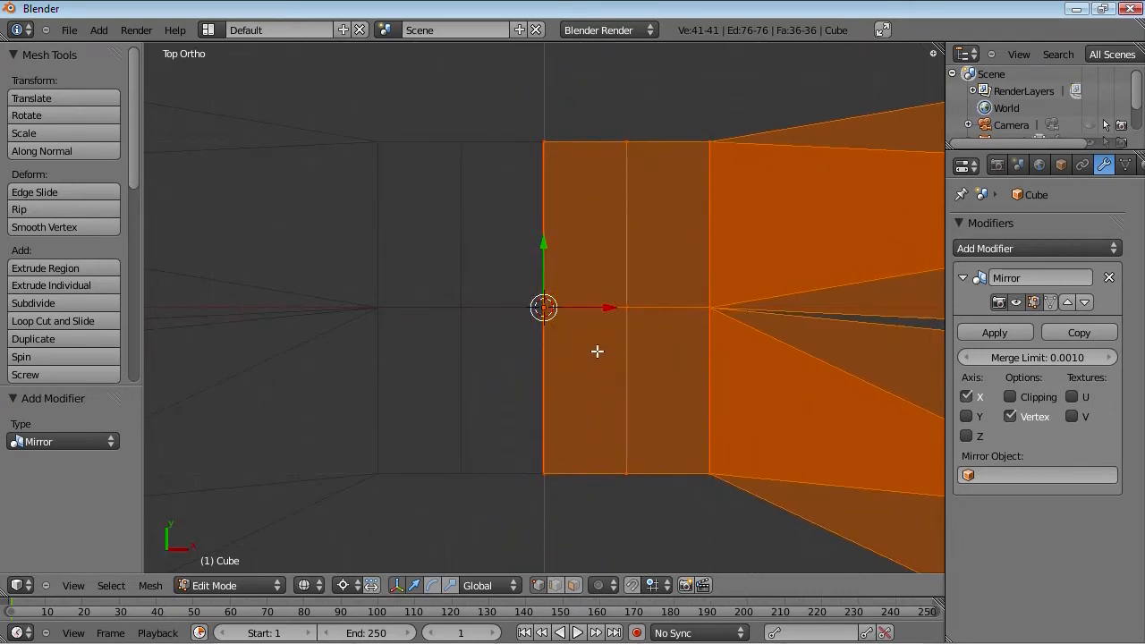
scroll(690, 341, down, 3)
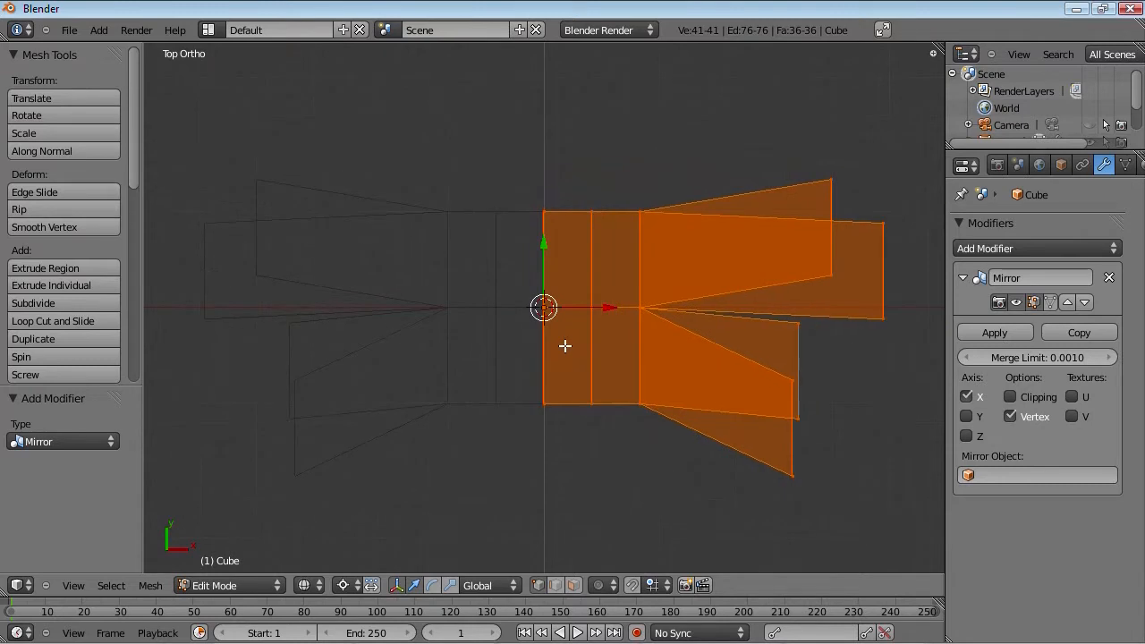
- Set the Mirror modifier's merge limit to 0.01
scroll(544, 345, down, 1)
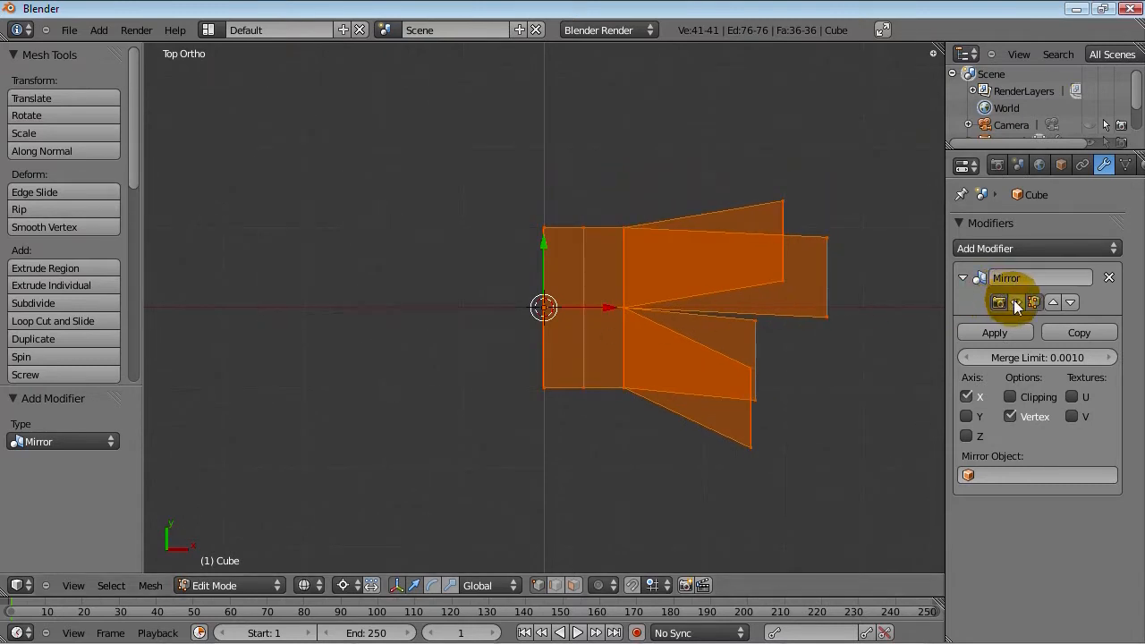
drag(1042, 358, 3, 362)
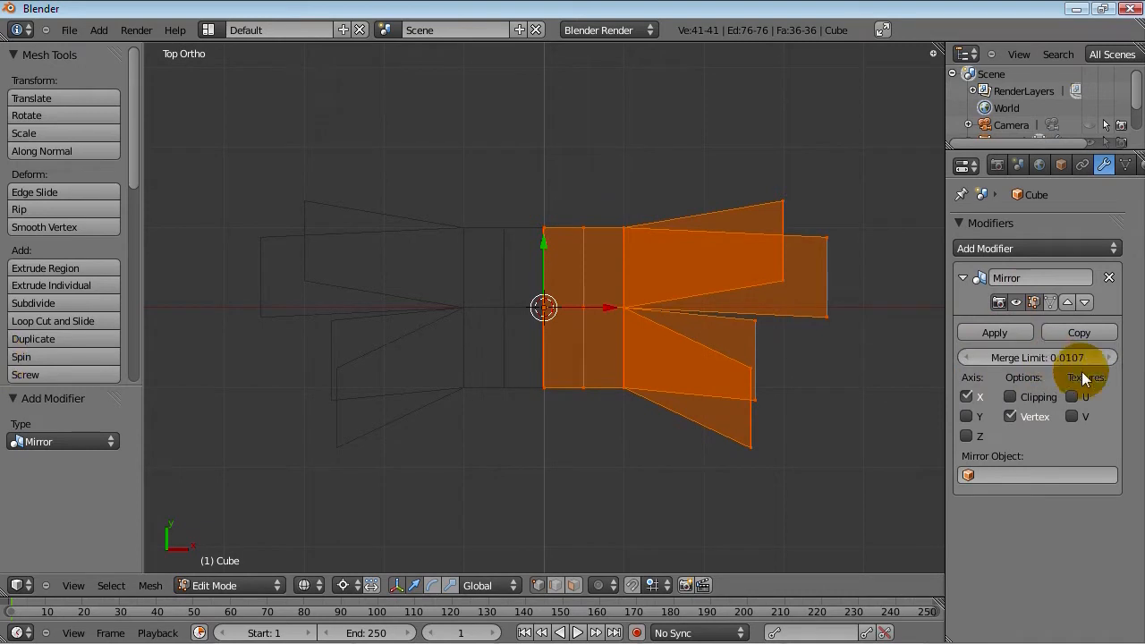
click(1062, 356)
text(.01)
key(Return)
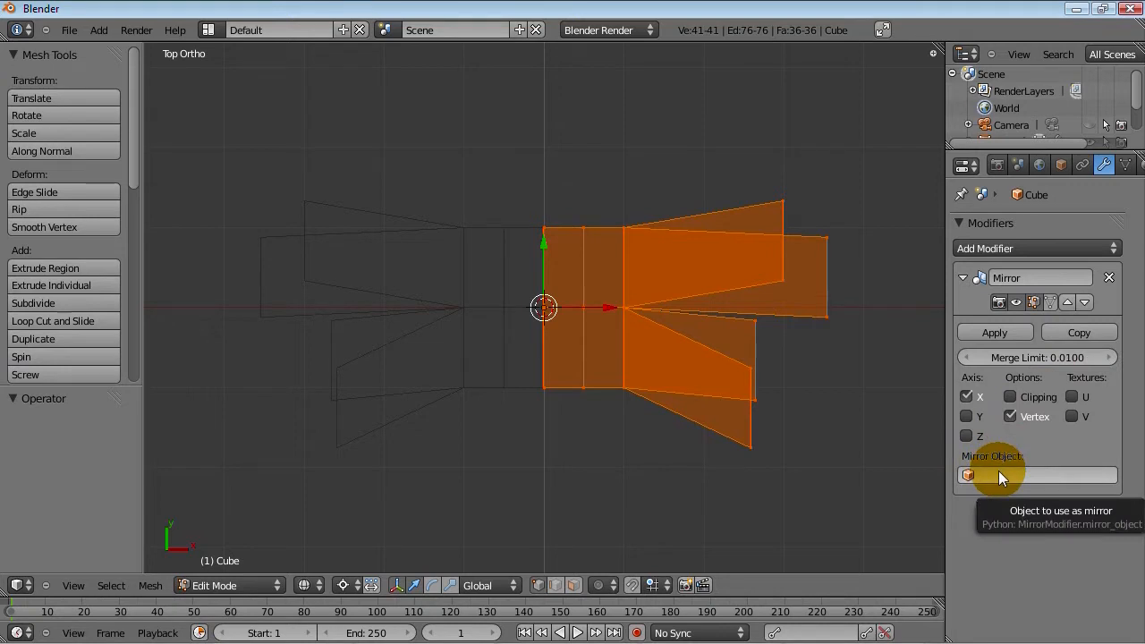
- Move the mesh along the global X axis away from its origin and return to Object Mode
scroll(544, 385, down, 5)
key(g)
key(x)
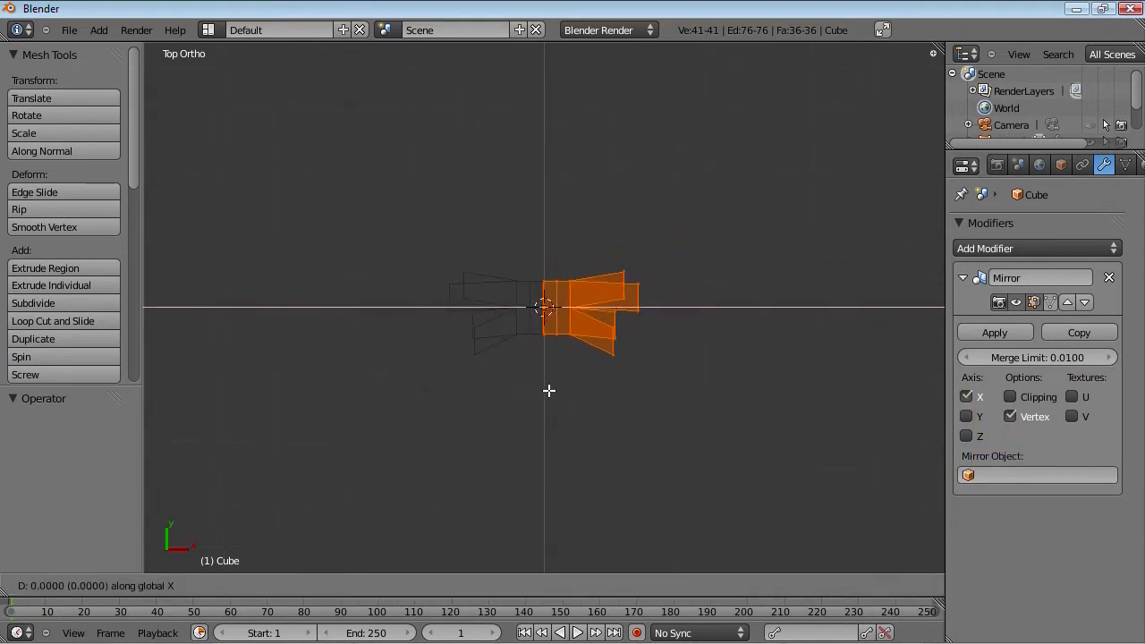
click(593, 391)
key(Tab)
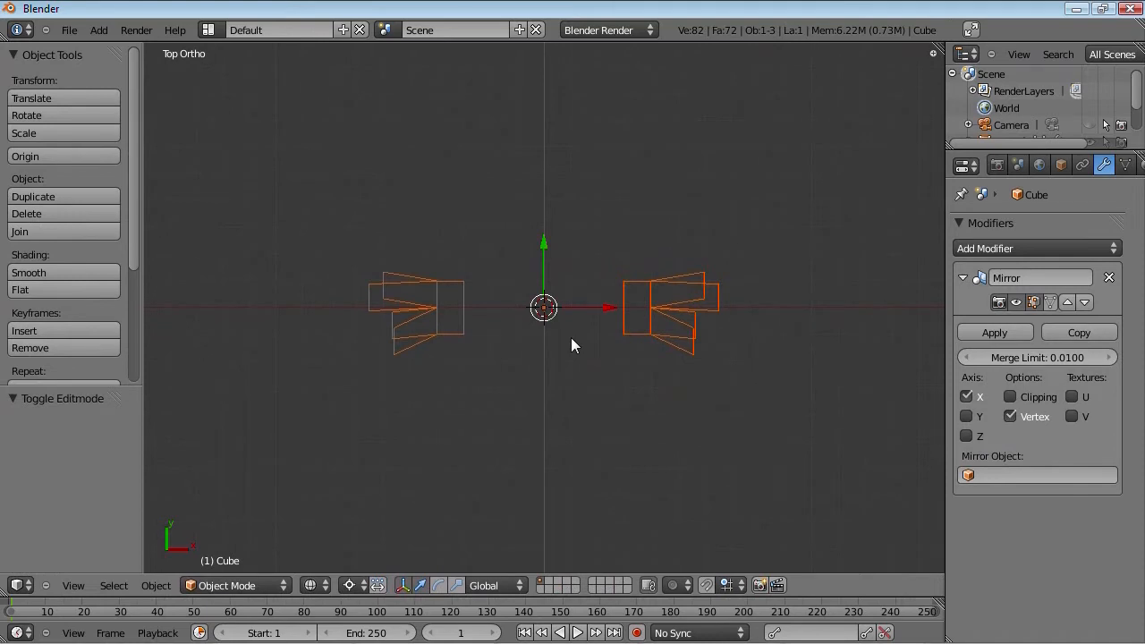
key(shift+d)
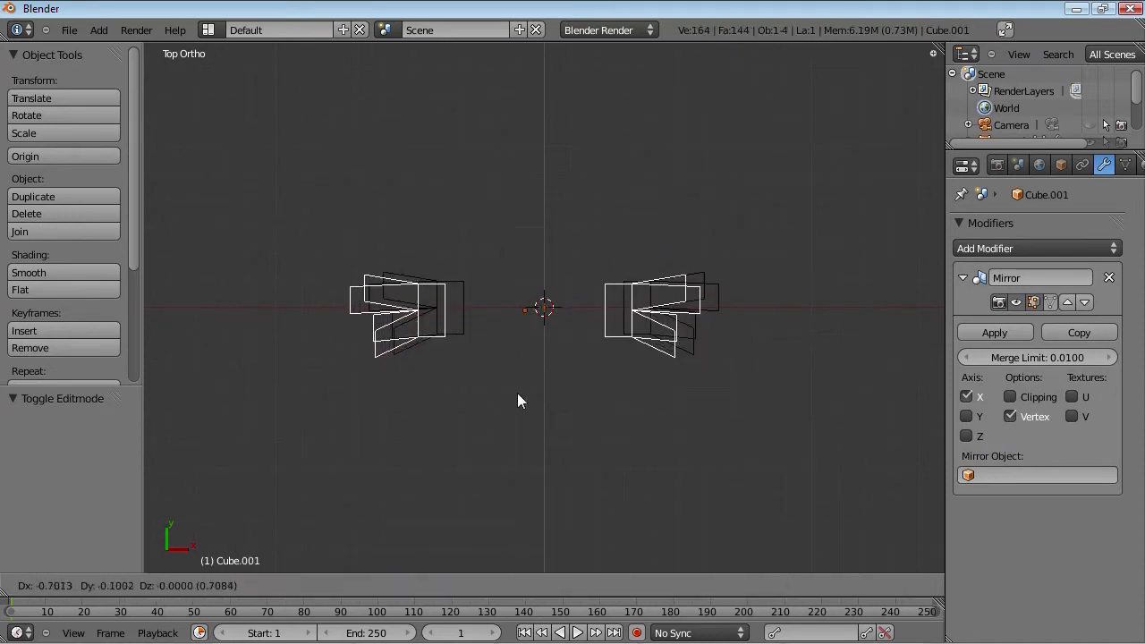
right_click(517, 393)
key(ctrl+z)
- Add a Monkey mesh and move it about 2.4 units in X and 7.3 units in Y
key(shift+a)
mouse_move(516, 394)
click(565, 543)
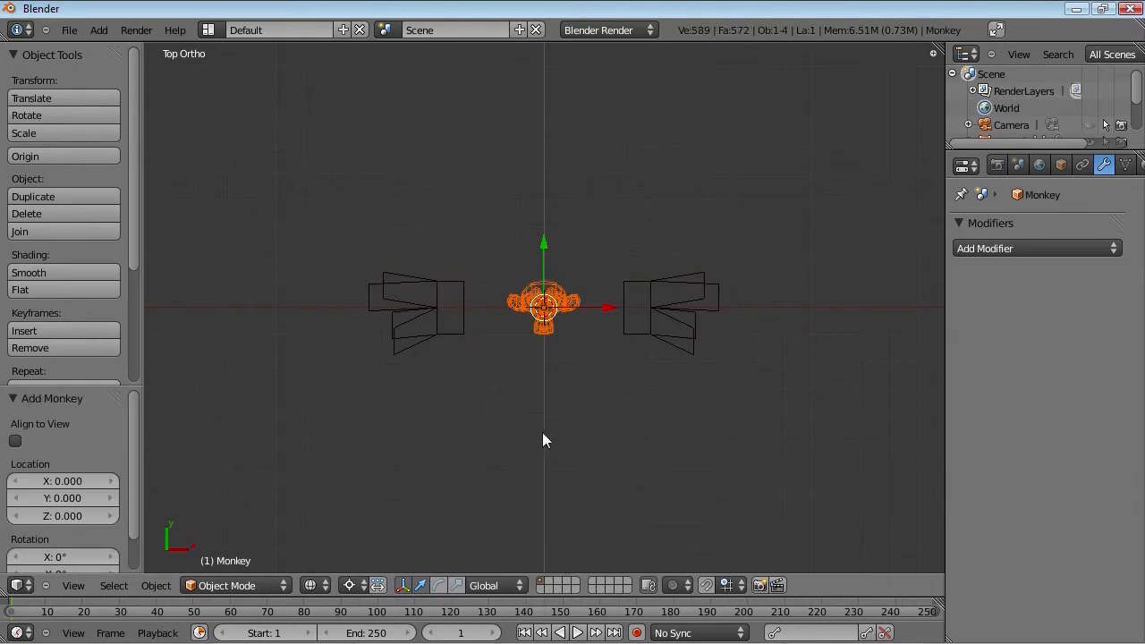
key(g)
click(605, 237)
- Select the mirrored cube object and set Monkey as its Mirror modifier's mirror object
right_click(671, 307)
click(1026, 475)
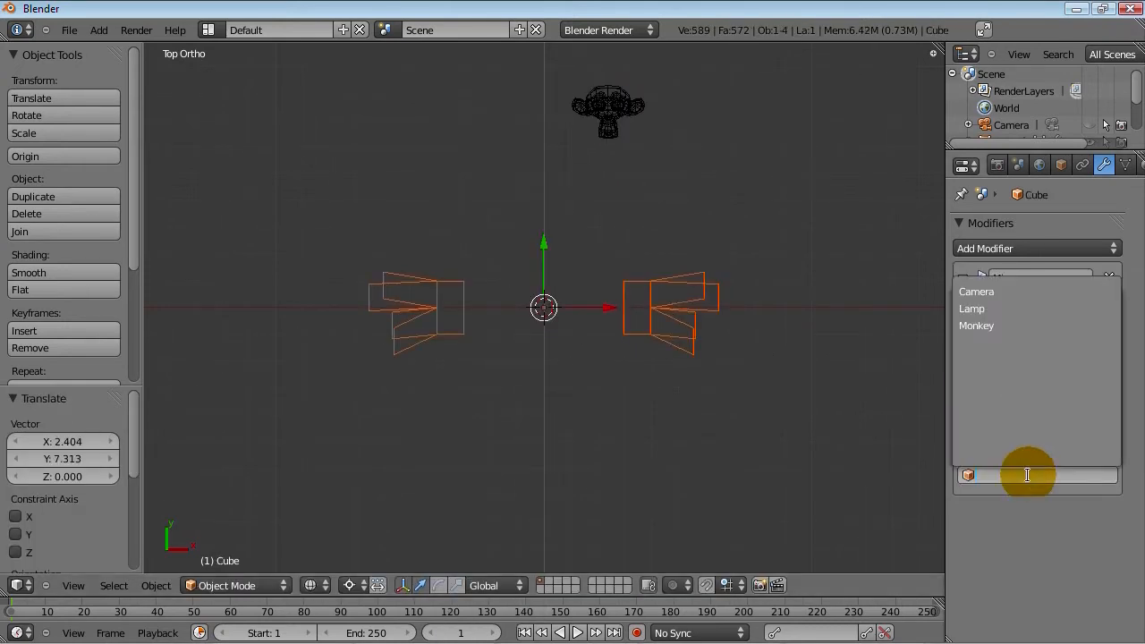
click(976, 326)
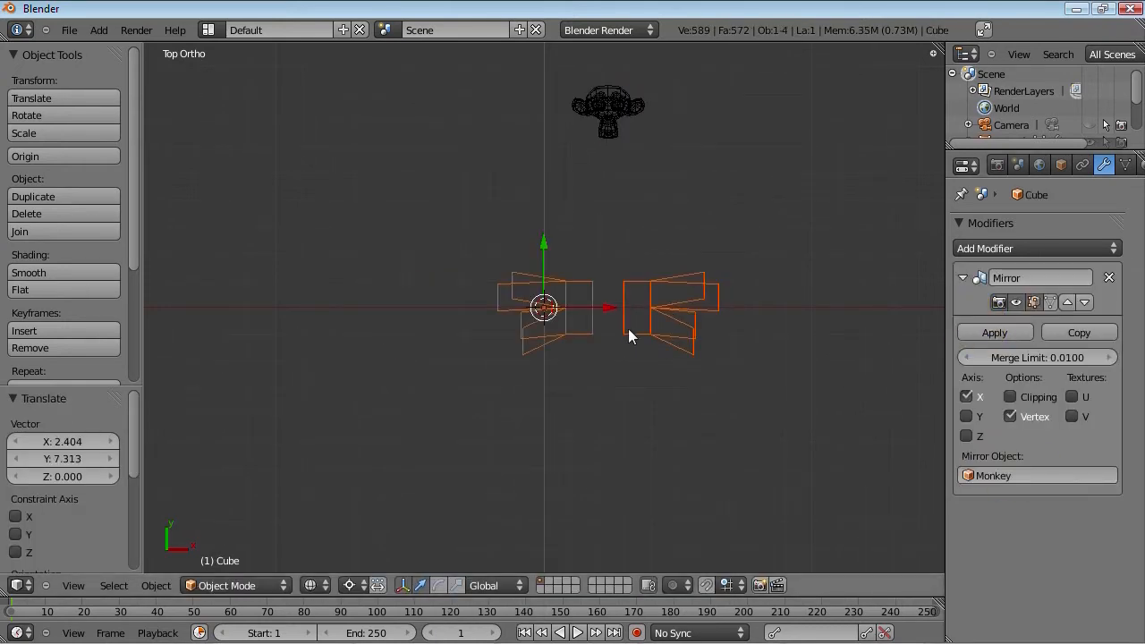
- Try moving the Monkey mirror object to shift the cube's mirrored half
right_click(608, 113)
key(g)
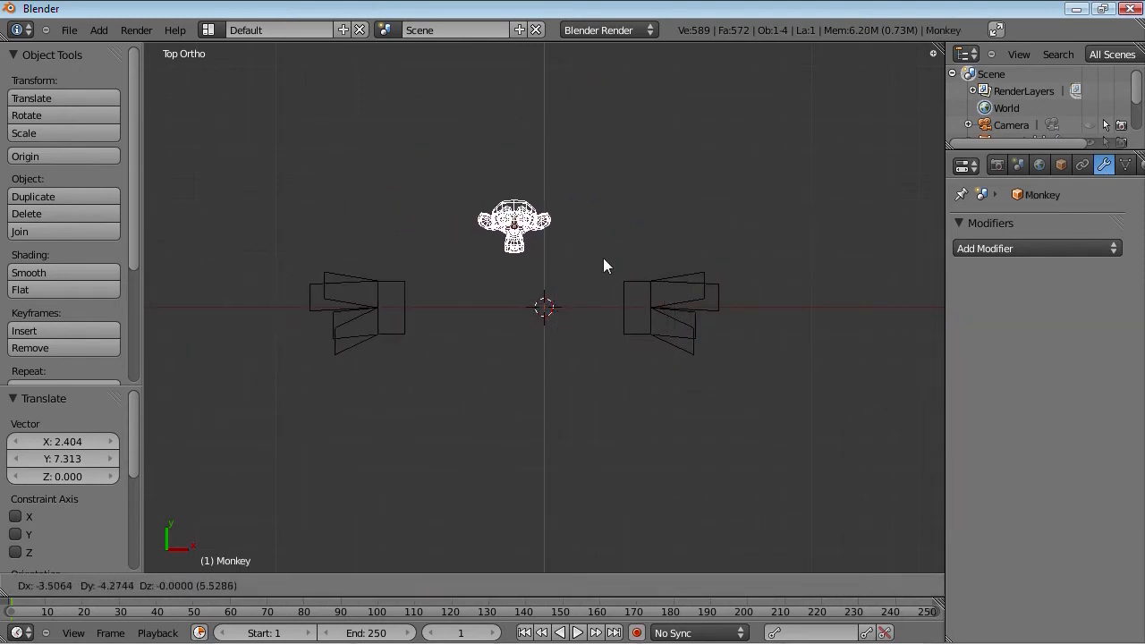
right_click(648, 296)
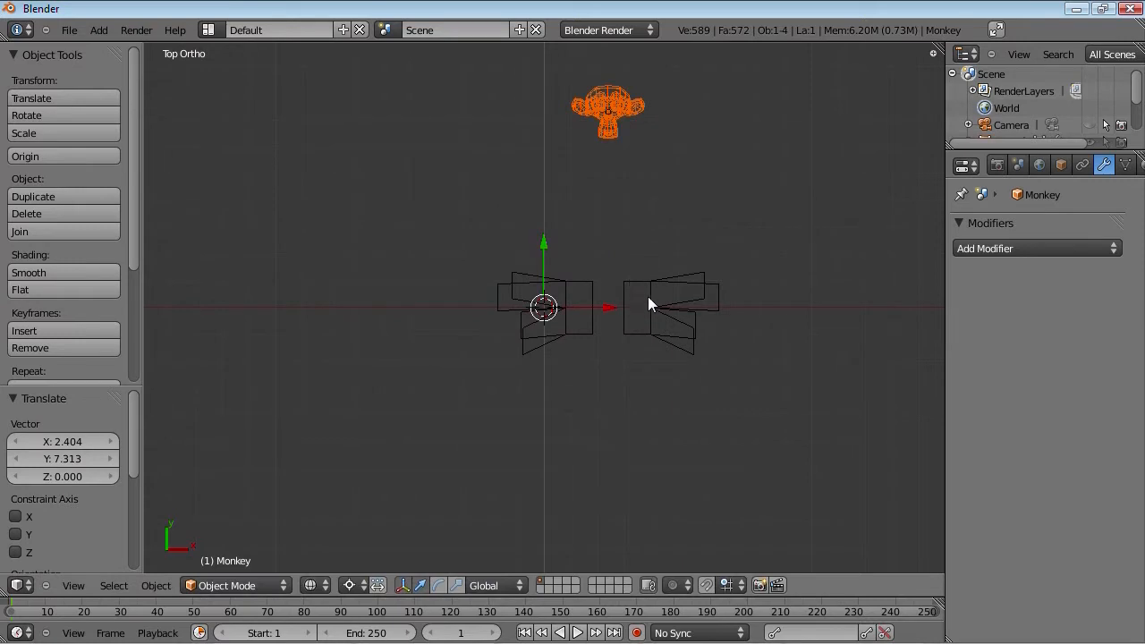
- Delete the Monkey object and select the mirrored cube
key(x)
click(646, 275)
right_click(409, 289)
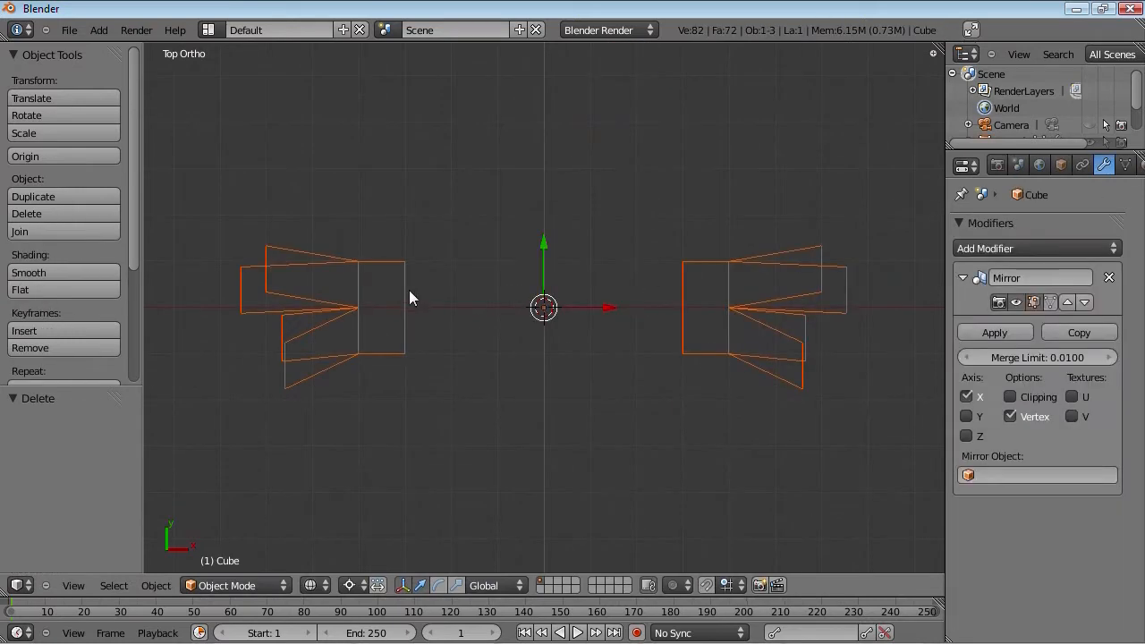
- Move the cube's mesh along the global X axis in Edit Mode until both mirrored halves meet at the origin, and return to Object Mode
key(Tab)
key(g)
key(x)
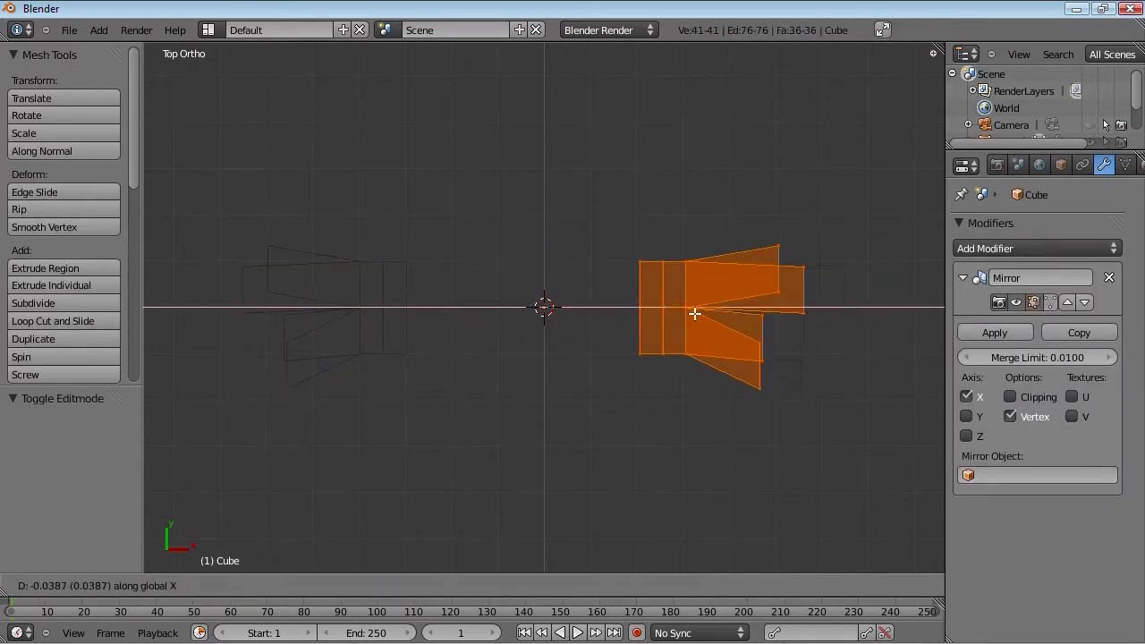
click(651, 315)
key(Tab)
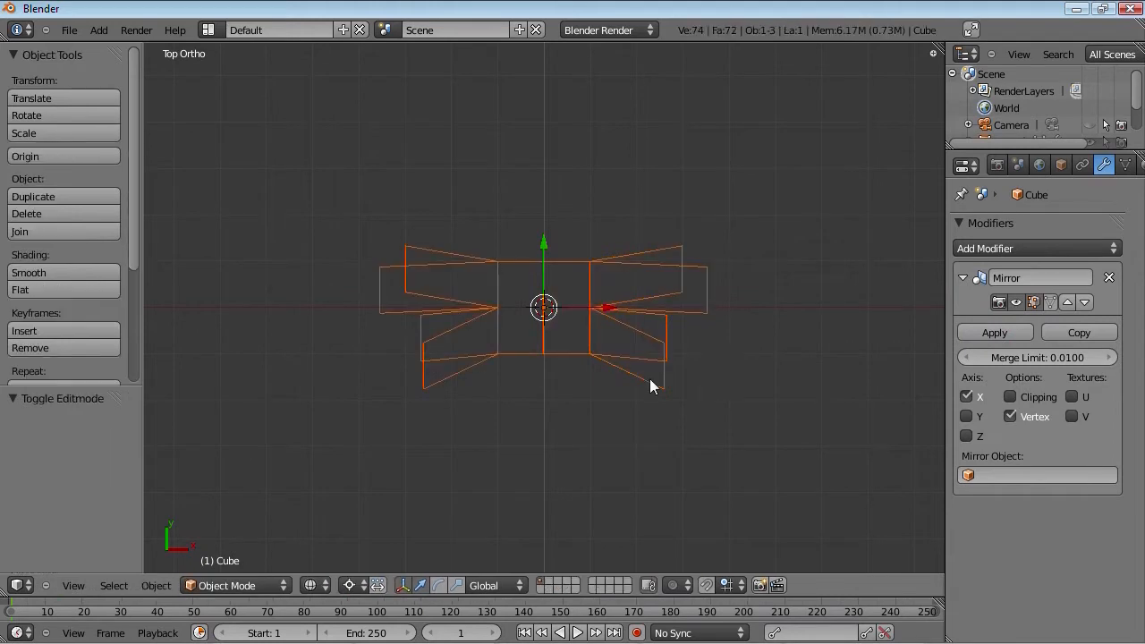
- Remove the Mirror modifier from the cube
scroll(585, 381, down, 7)
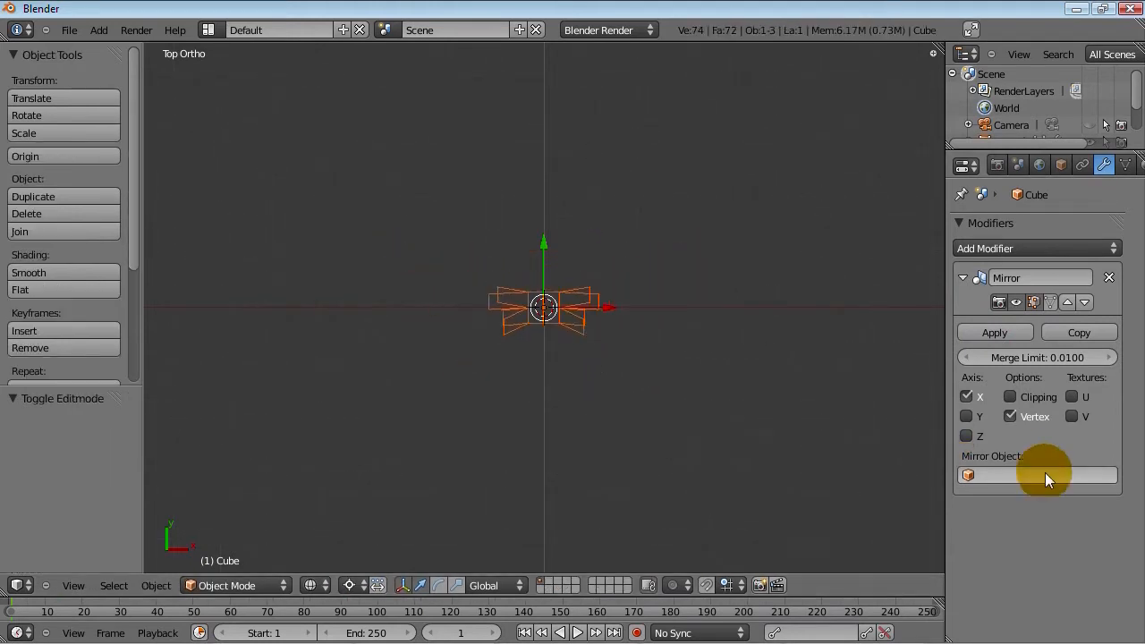
scroll(580, 359, up, 9)
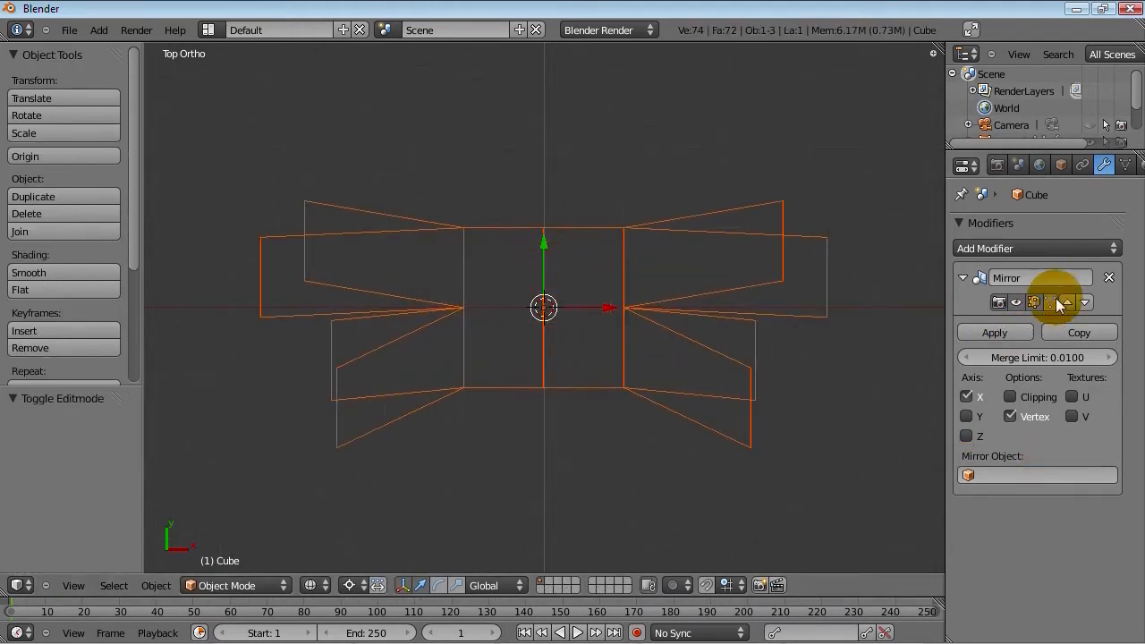
click(1108, 278)
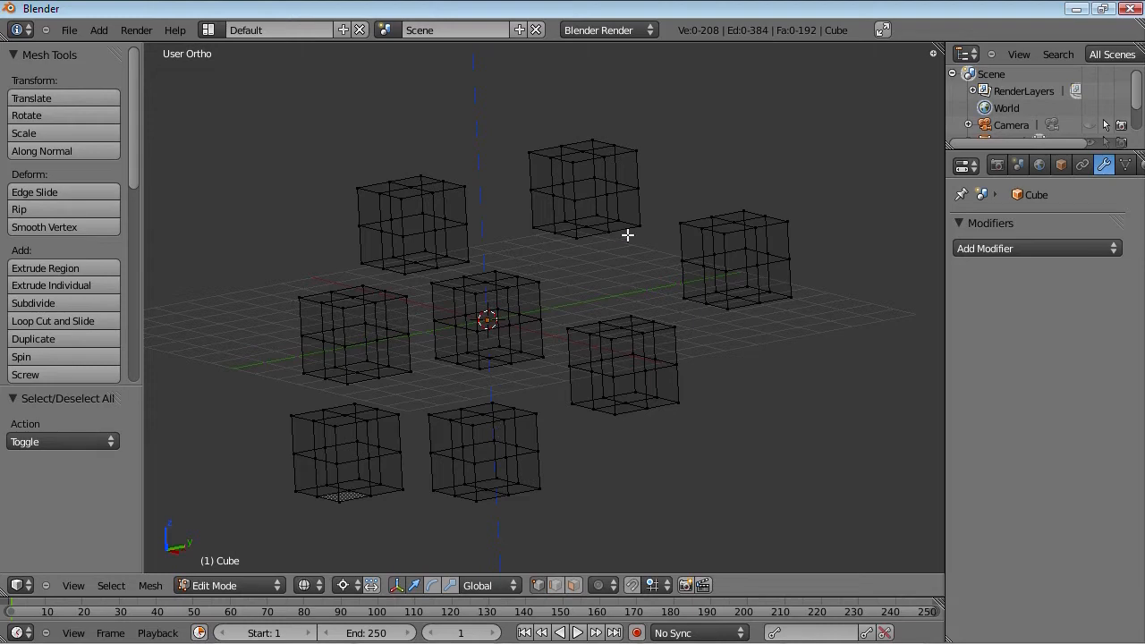
- Select the central cube as linked geometry and invert the selection to pick all the other cubes
scroll(536, 346, up, 2)
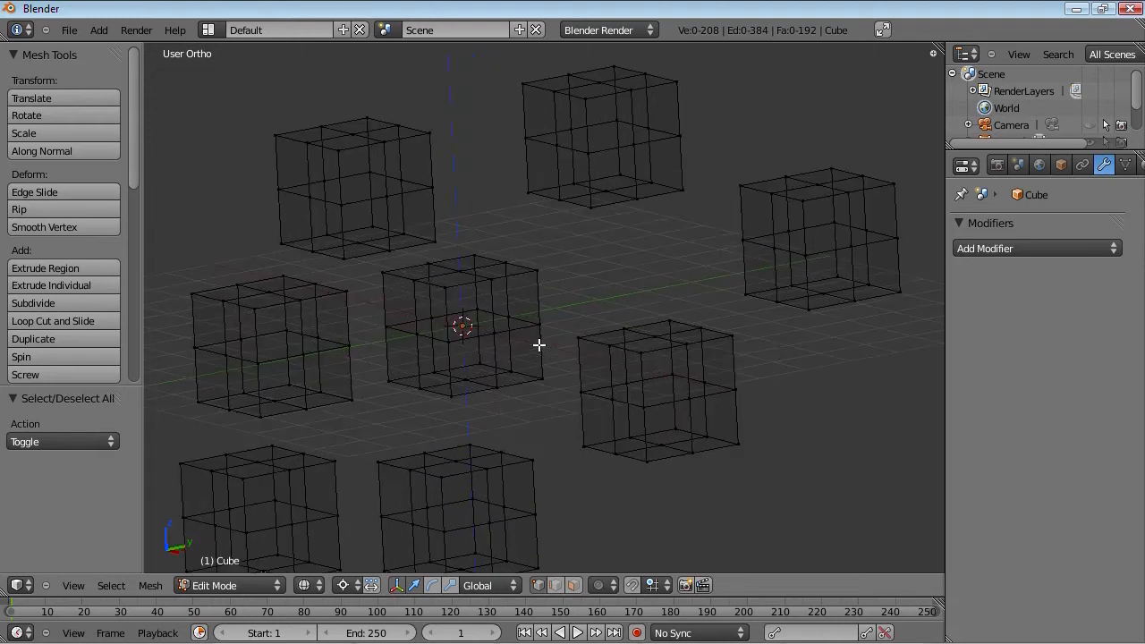
scroll(546, 344, down, 1)
middle_drag(787, 334, 802, 345)
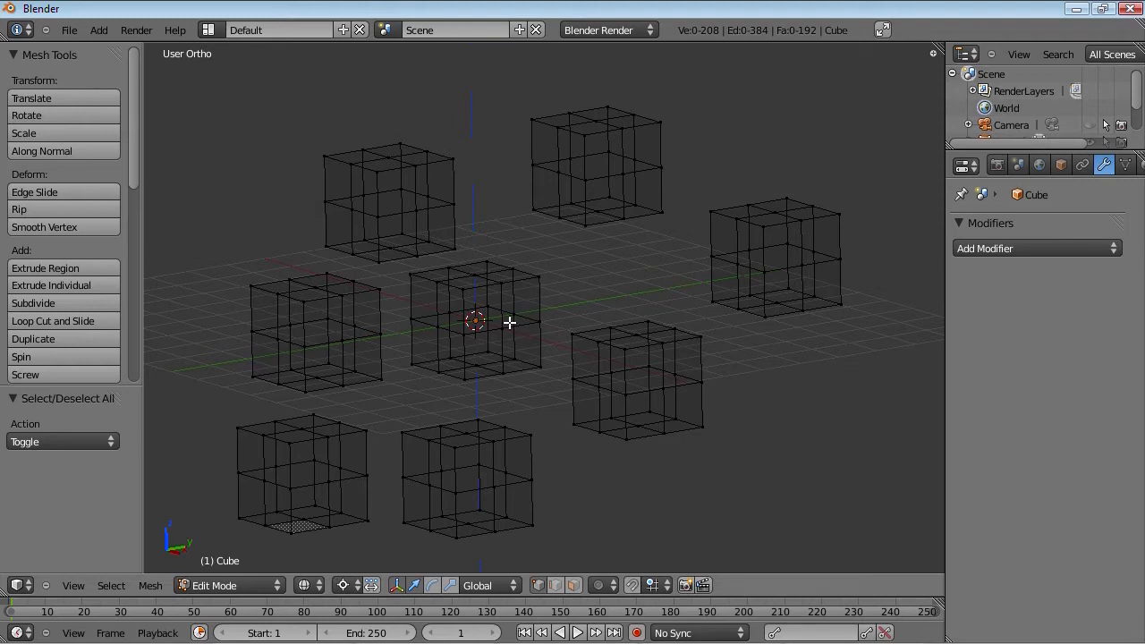
key(a)
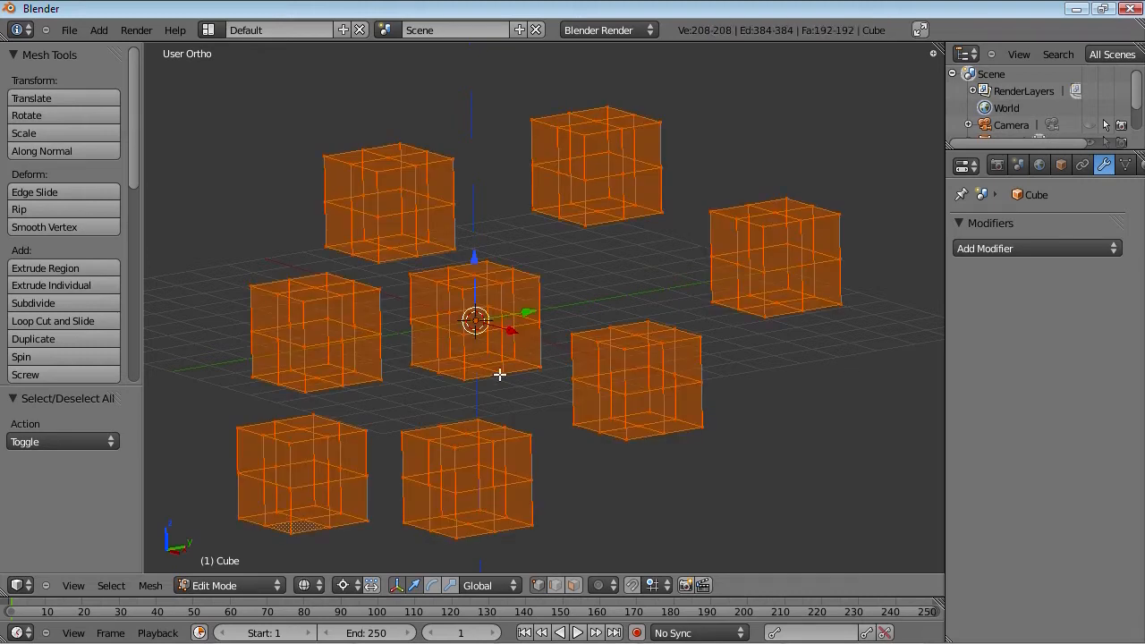
key(a)
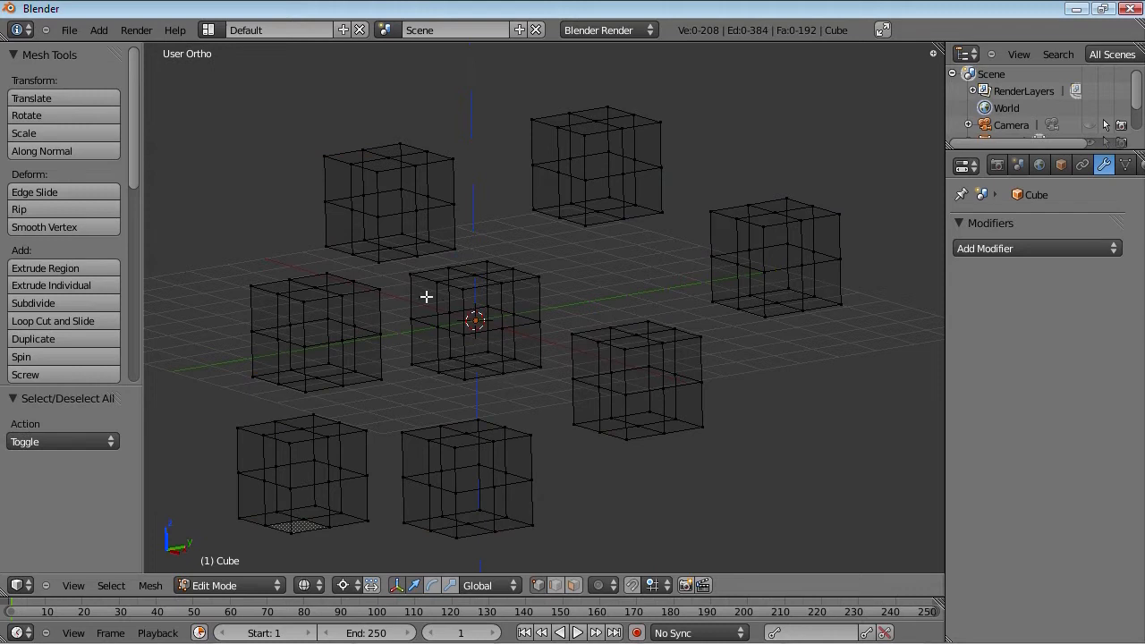
key(l)
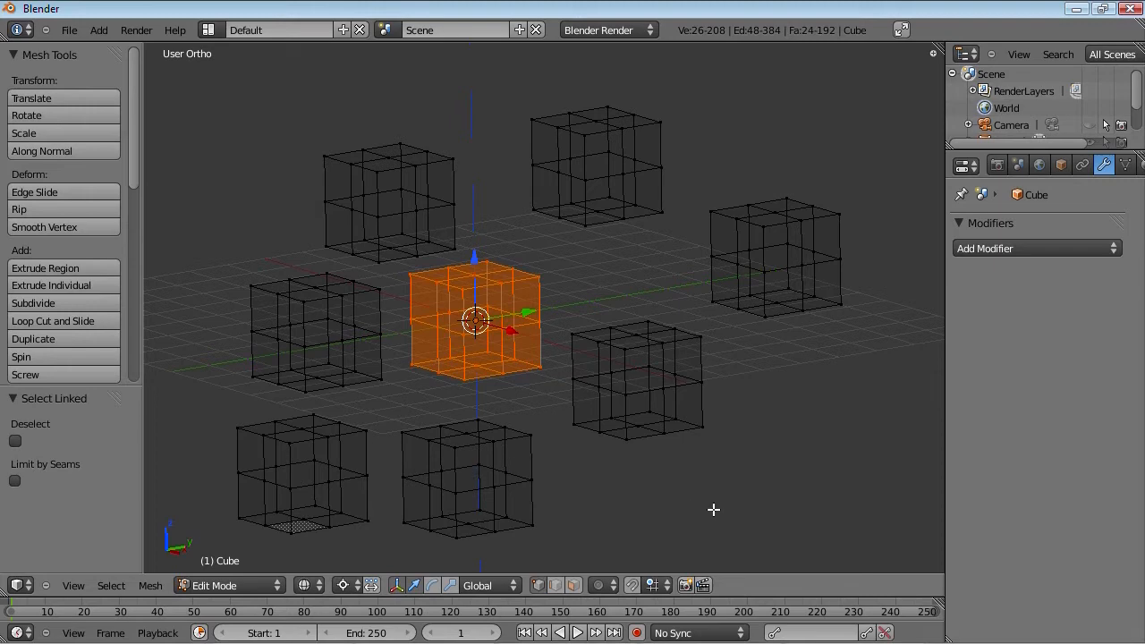
key(ctrl+i)
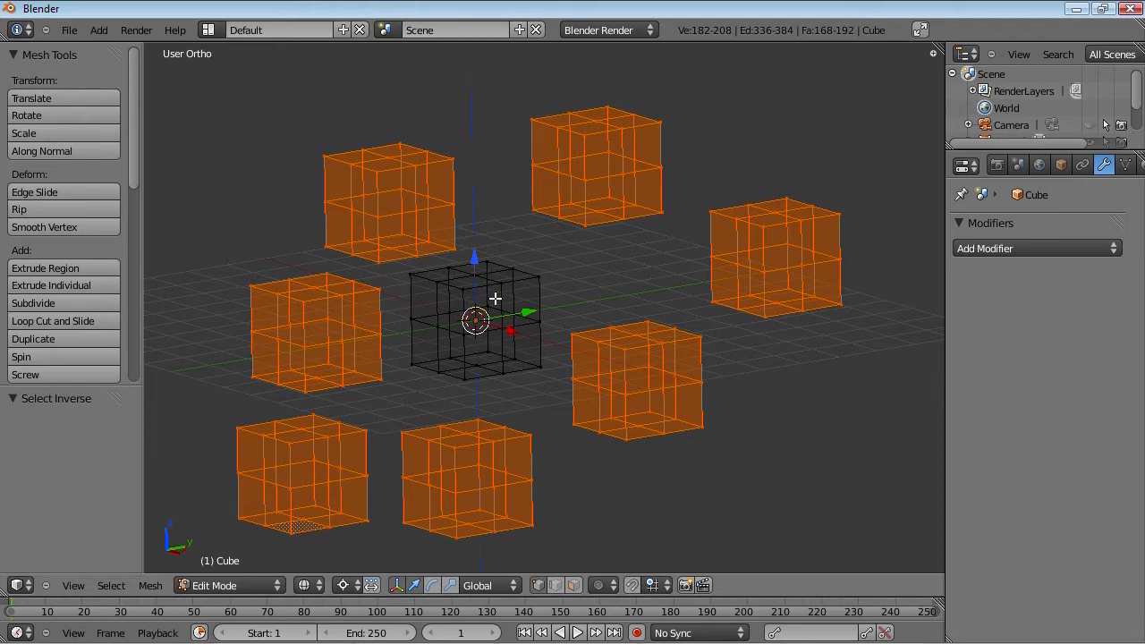
- Select the central cube as linked geometry, invert the selection and hide all the other cubes
key(a)
key(l)
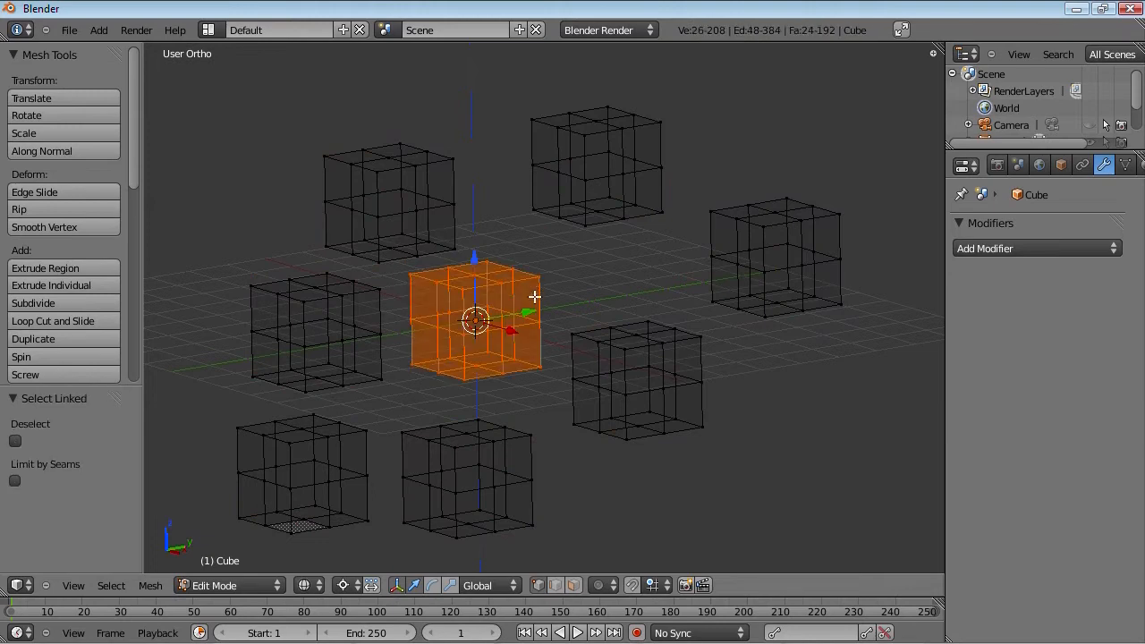
key(ctrl+i)
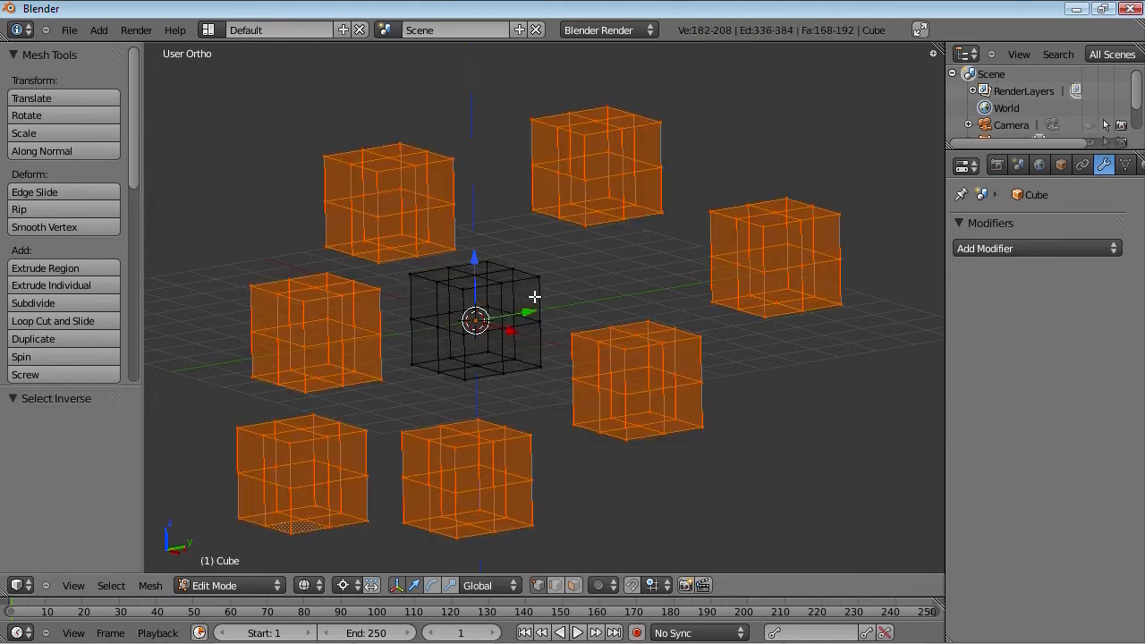
key(h)
scroll(536, 296, up, 5)
key(KP_Decimal)
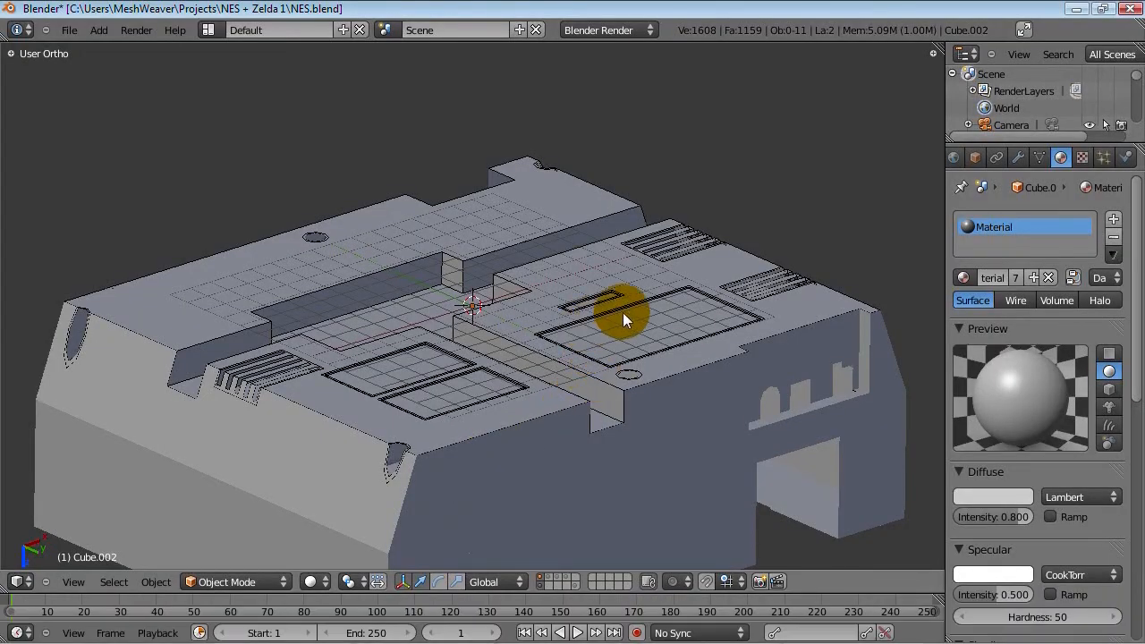
- Examine the underside of the NES console model and the separate mesh of its vents and panel recesses in Edit Mode
middle_drag(623, 313, 360, 335)
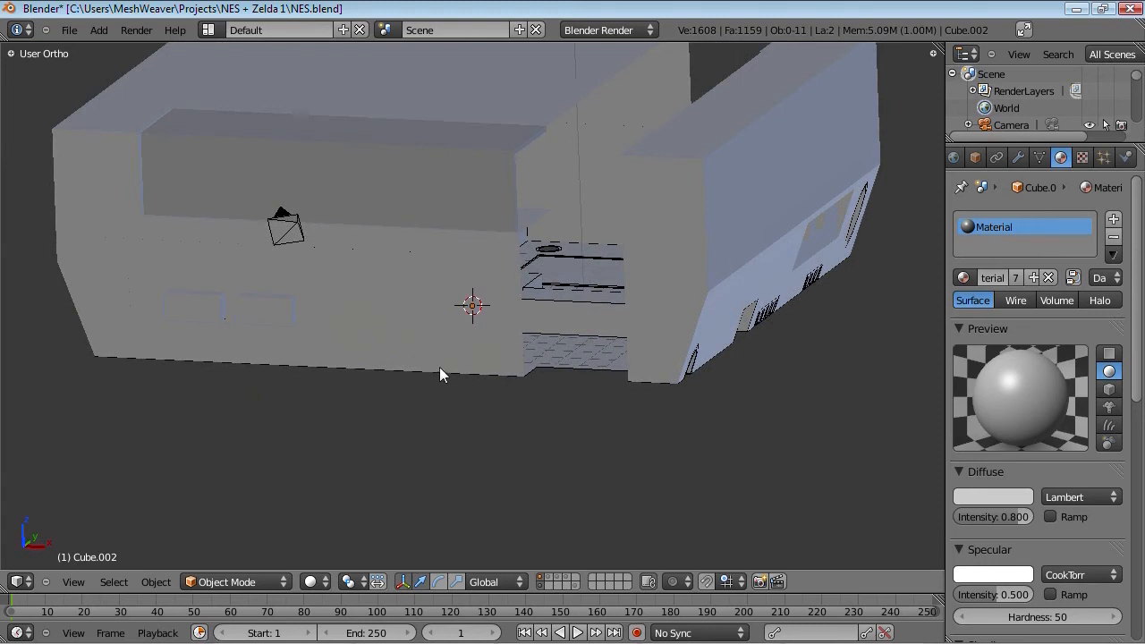
middle_drag(428, 367, 426, 244)
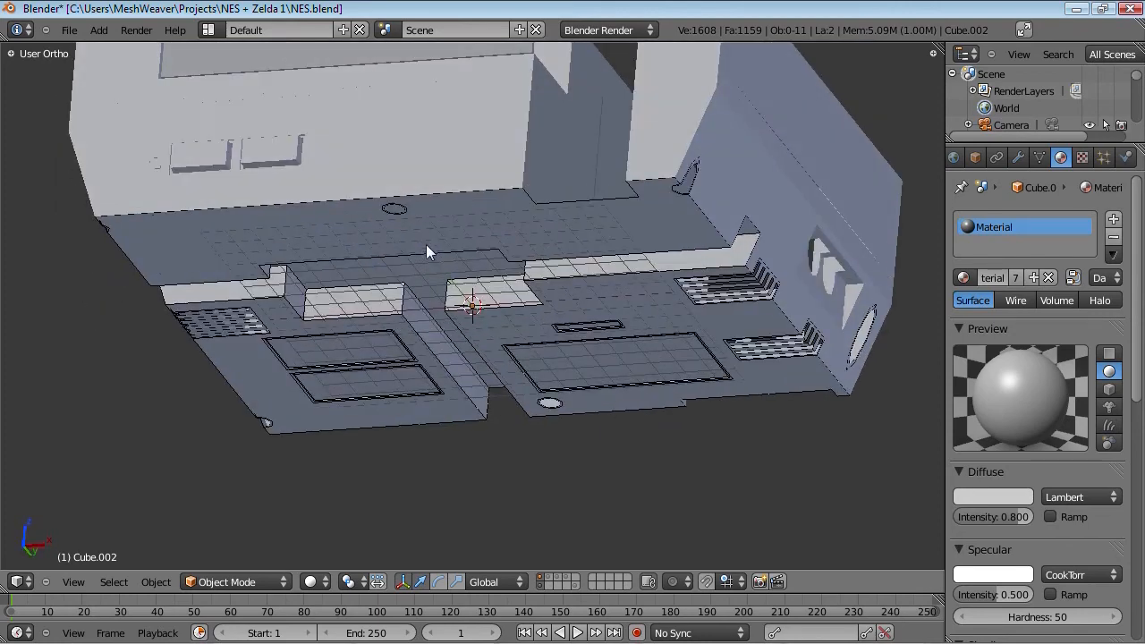
middle_drag(486, 336, 479, 254)
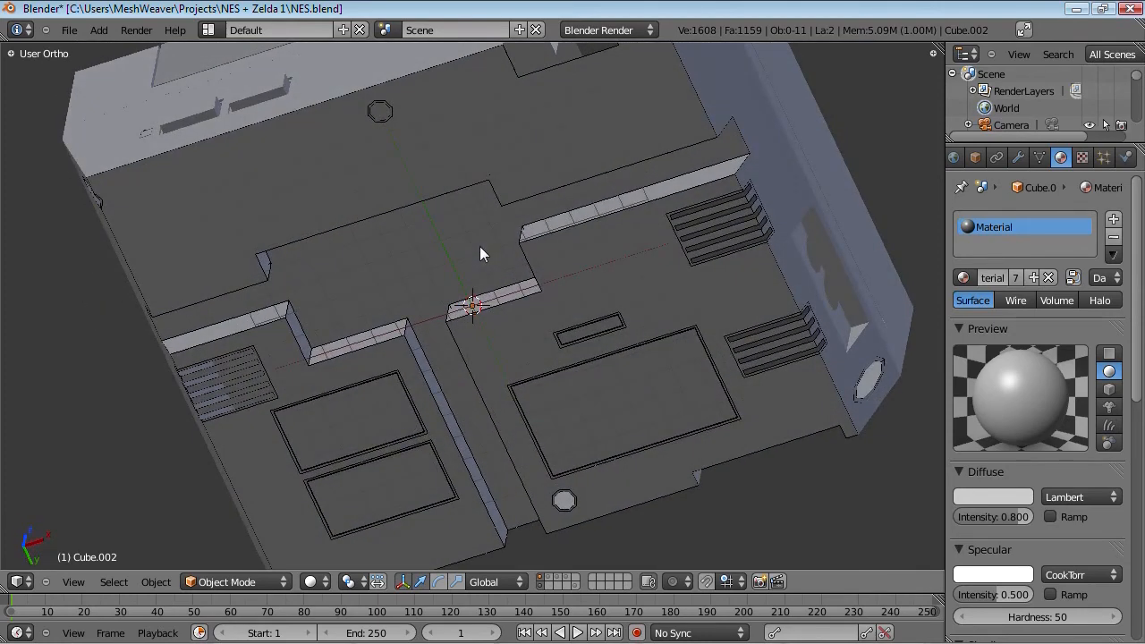
middle_drag(567, 296, 676, 219)
right_click(675, 234)
key(Tab)
scroll(684, 255, up, 2)
key(Tab)
right_click(776, 236)
key(Tab)
scroll(665, 319, down, 3)
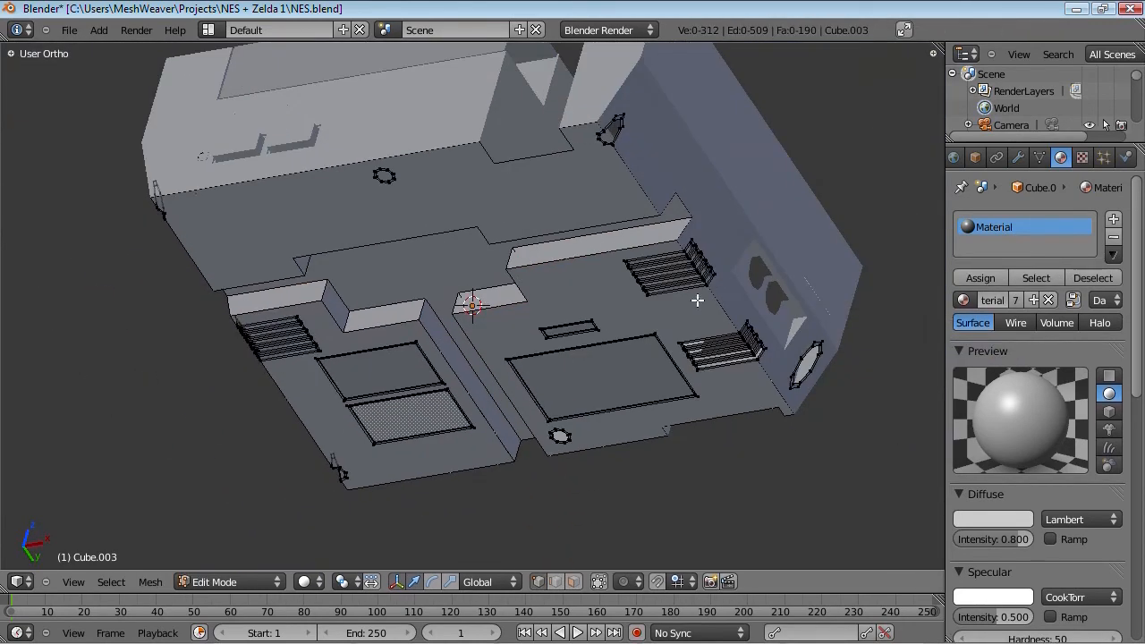
key(Tab)
- Examine the console's bottom surface mesh and its outer side wall mesh in Edit Mode from several angles
right_click(637, 175)
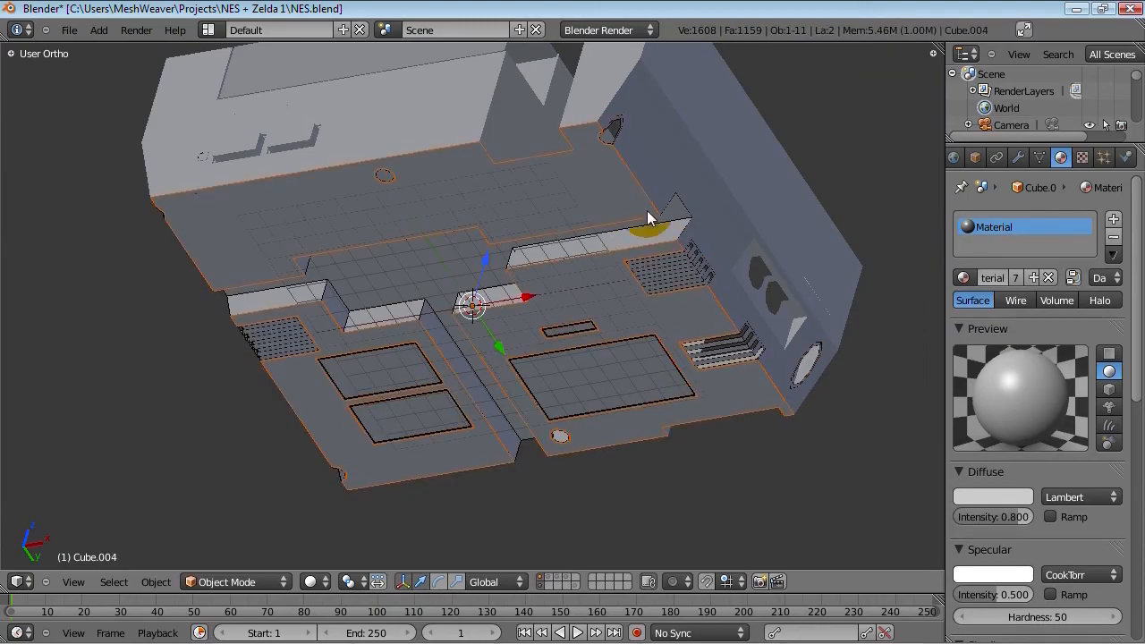
key(Tab)
scroll(629, 261, up, 7)
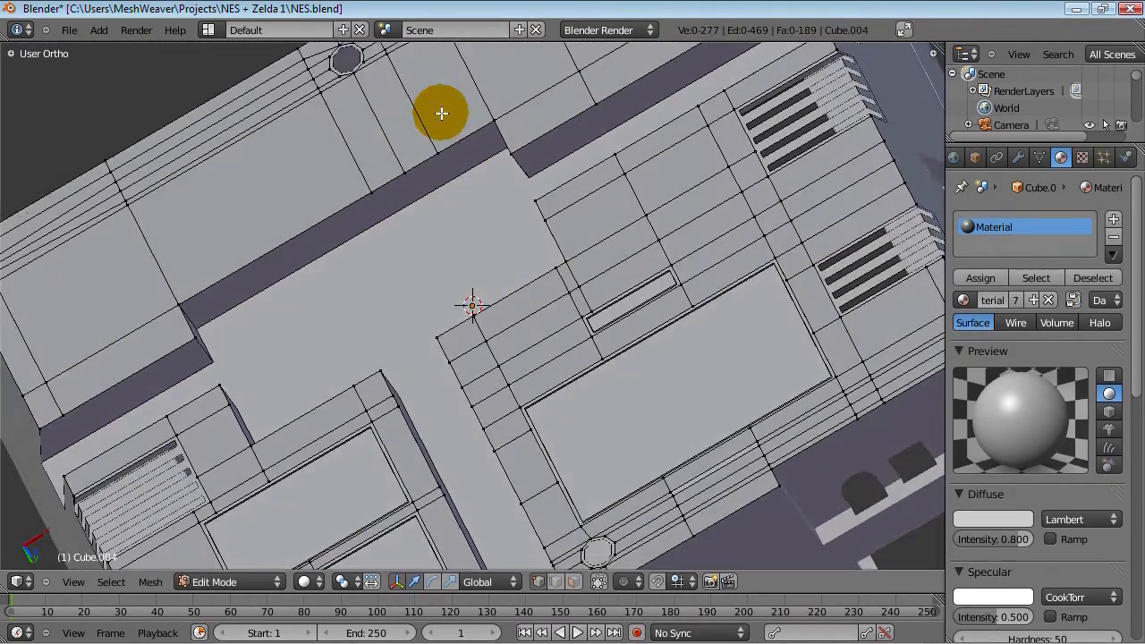
middle_drag(441, 113, 695, 136)
key(Tab)
right_click(768, 208)
key(Tab)
middle_drag(768, 201, 763, 247)
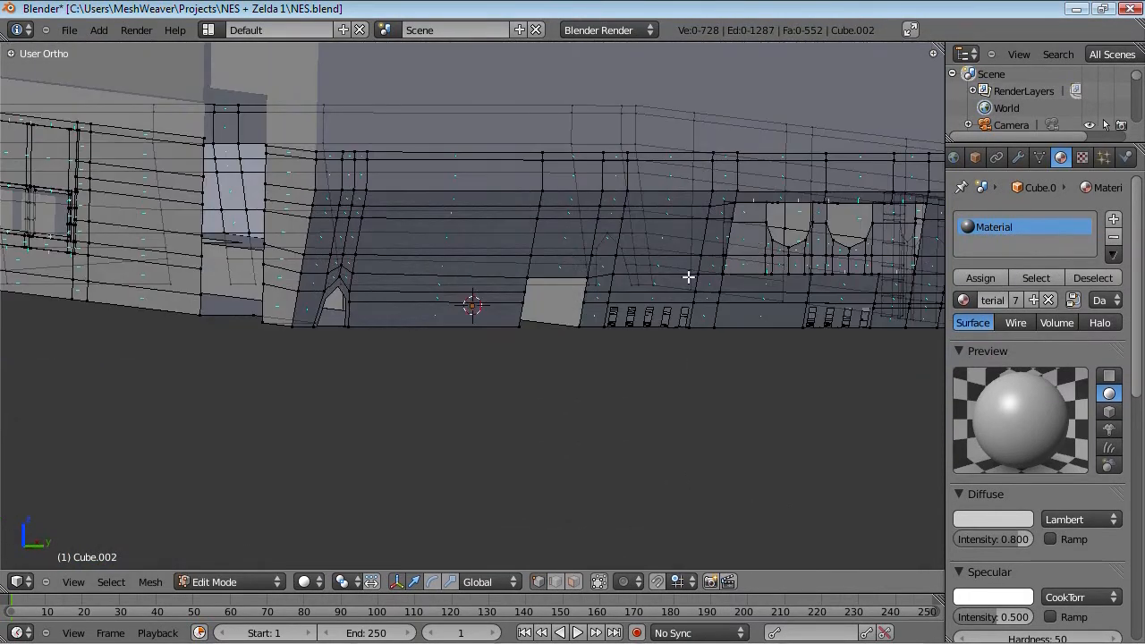
scroll(657, 286, down, 3)
middle_drag(462, 317, 710, 307)
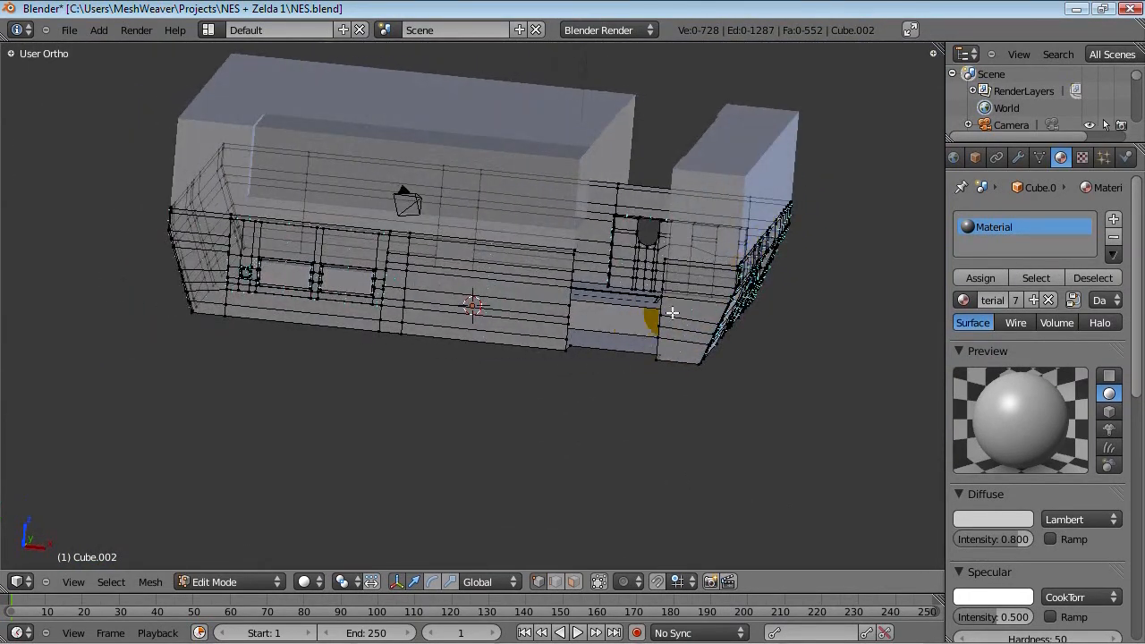
middle_drag(659, 232, 588, 378)
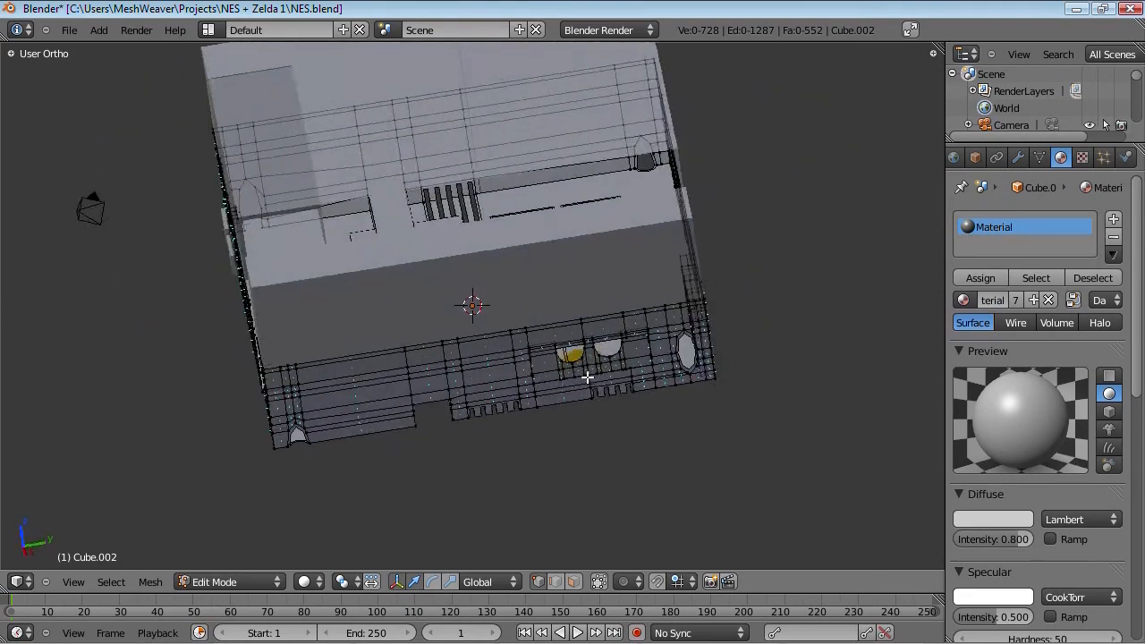
key(Tab)
- Show layer 3 and examine the controller's main body mesh in Edit Mode with all its geometry selected
middle_drag(409, 408, 540, 346)
key(2)
key(3)
middle_drag(454, 368, 411, 435)
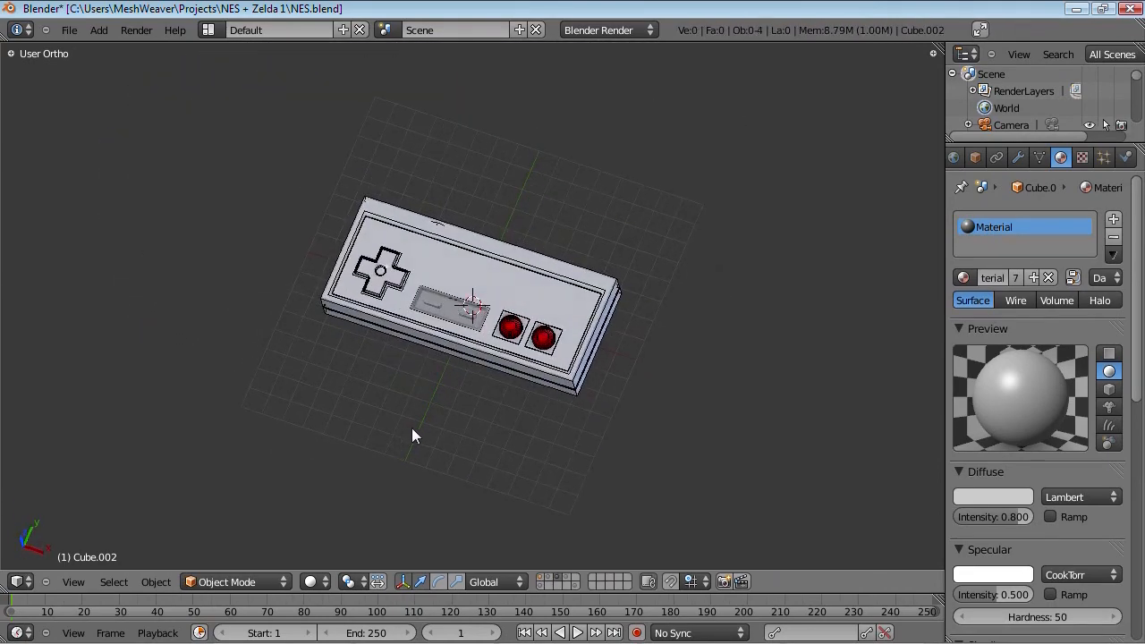
scroll(432, 429, up, 4)
right_click(436, 339)
right_click(483, 253)
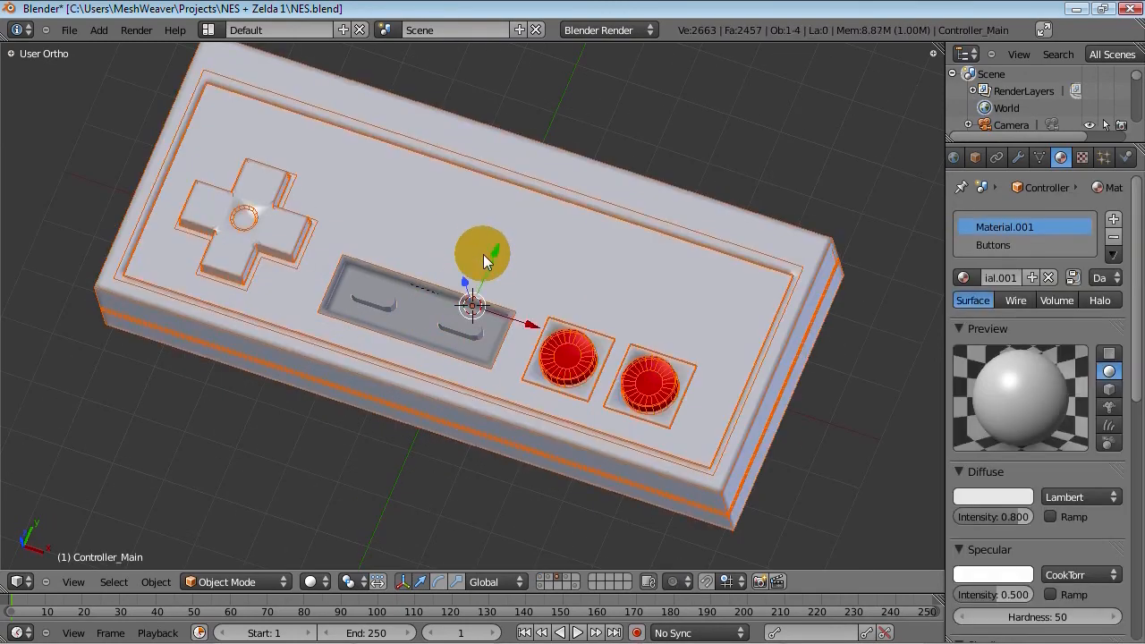
key(Tab)
scroll(378, 326, up, 1)
scroll(378, 326, down, 1)
middle_drag(339, 356, 355, 304)
middle_drag(670, 376, 666, 369)
scroll(516, 365, up, 2)
key(a)
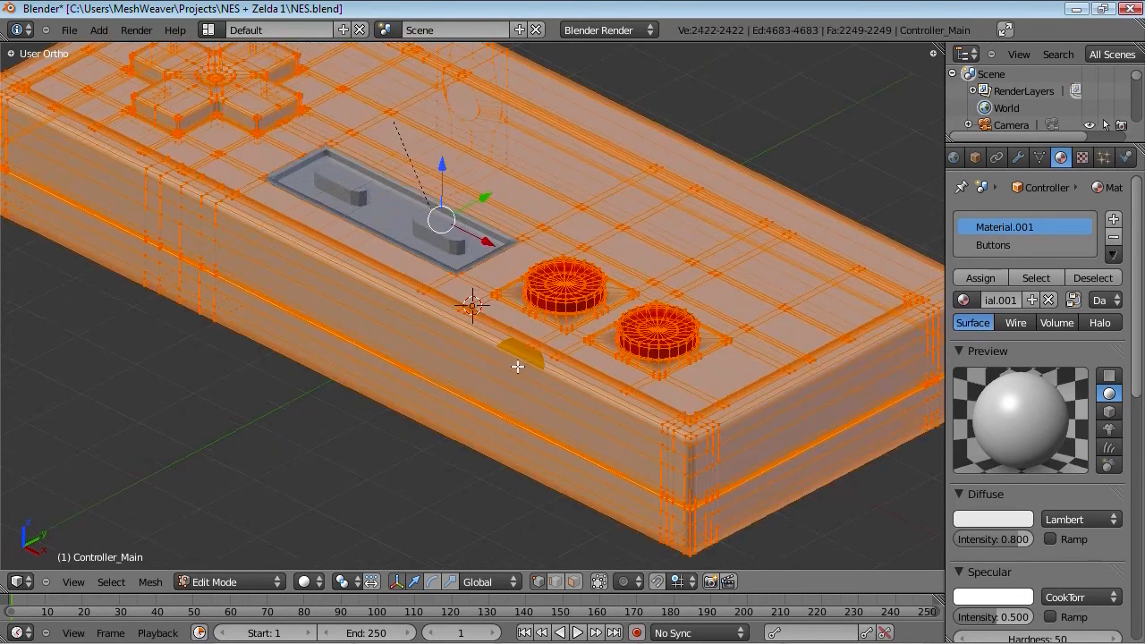
key(Tab)
- Examine the bent strip model's separate parts by selecting its outer strip and then its patterned grille section
scroll(516, 366, down, 3)
scroll(533, 357, down, 3)
middle_drag(510, 404, 634, 356)
right_click(575, 295)
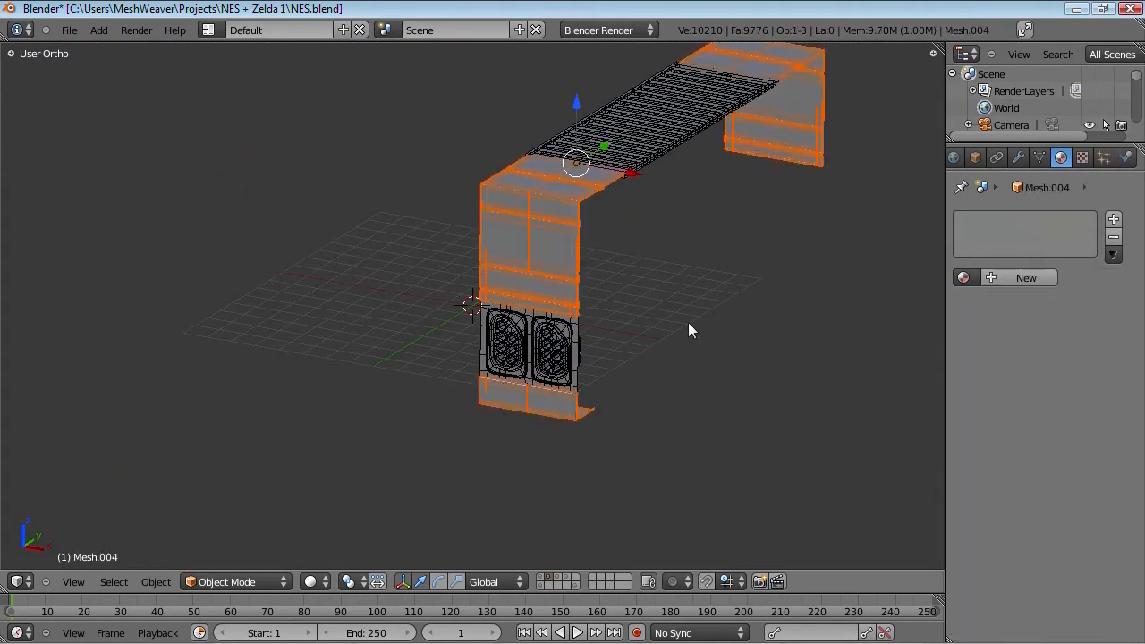
shift+middle_drag(685, 321, 532, 333)
right_click(422, 351)
scroll(411, 353, up, 4)
shift+middle_drag(363, 397, 455, 472)
scroll(454, 333, down, 3)
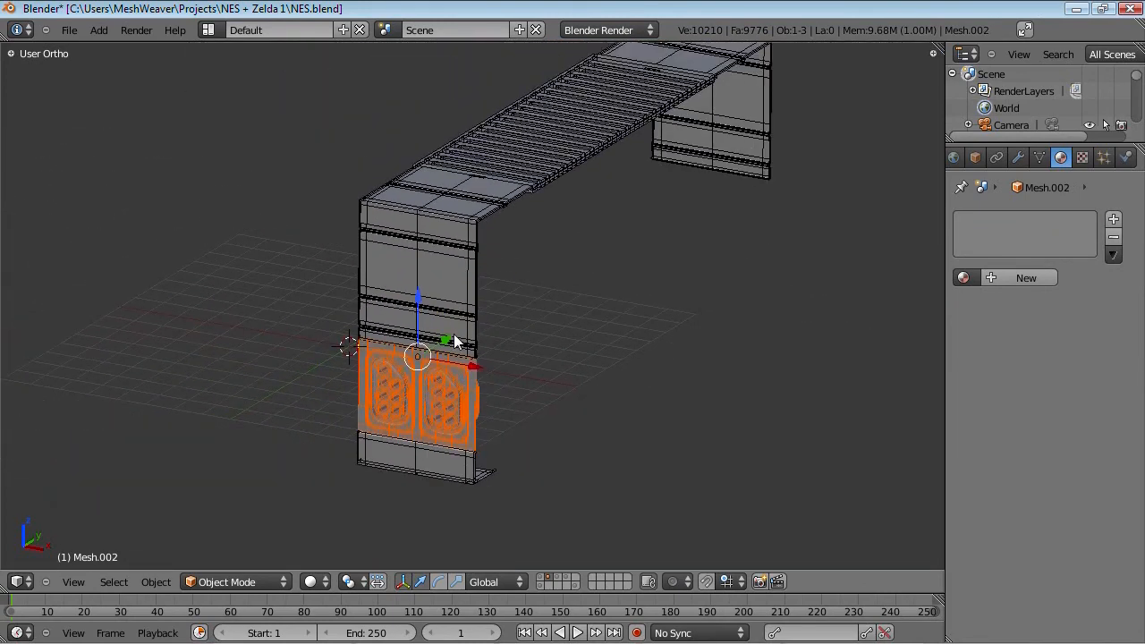
- Show layer 1 and view the whole NES console with nothing selected
key(1)
scroll(509, 332, down, 4)
key(a)
shift+middle_drag(523, 356, 568, 387)
scroll(542, 399, up, 1)
scroll(543, 400, up, 1)
key(a)
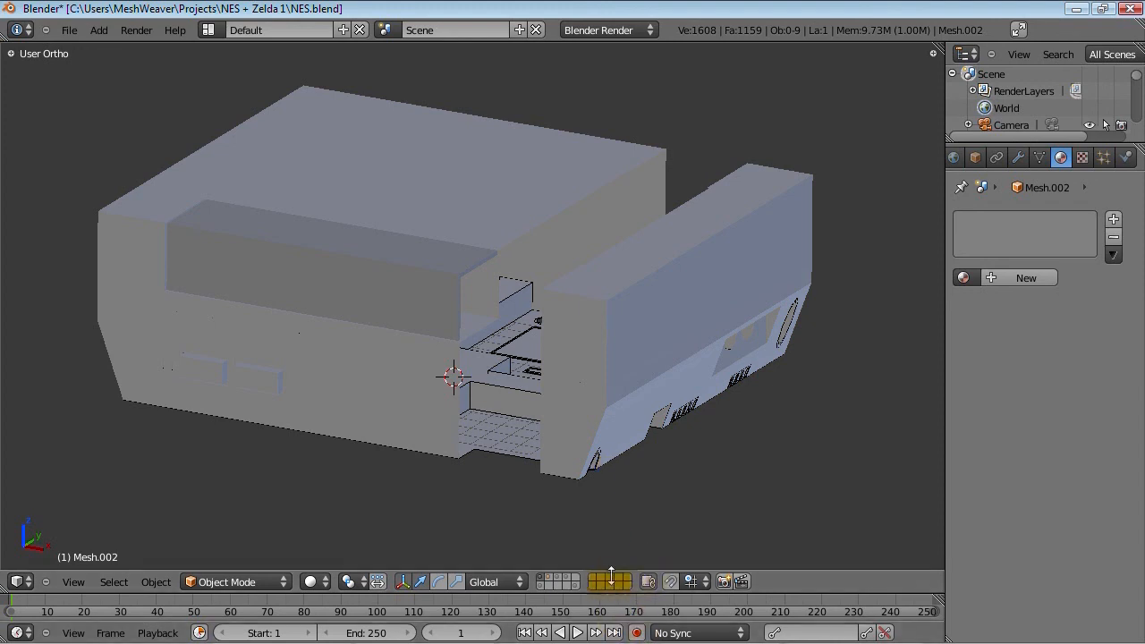
- Reload the start-up file to start a new scene
key(ctrl+n)
click(610, 471)
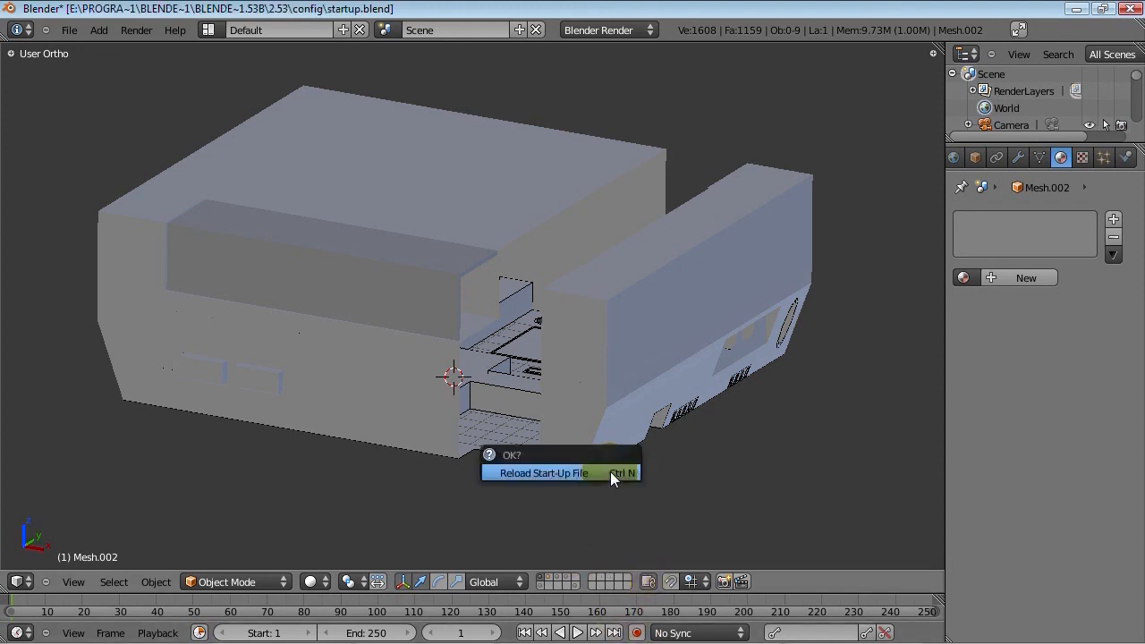